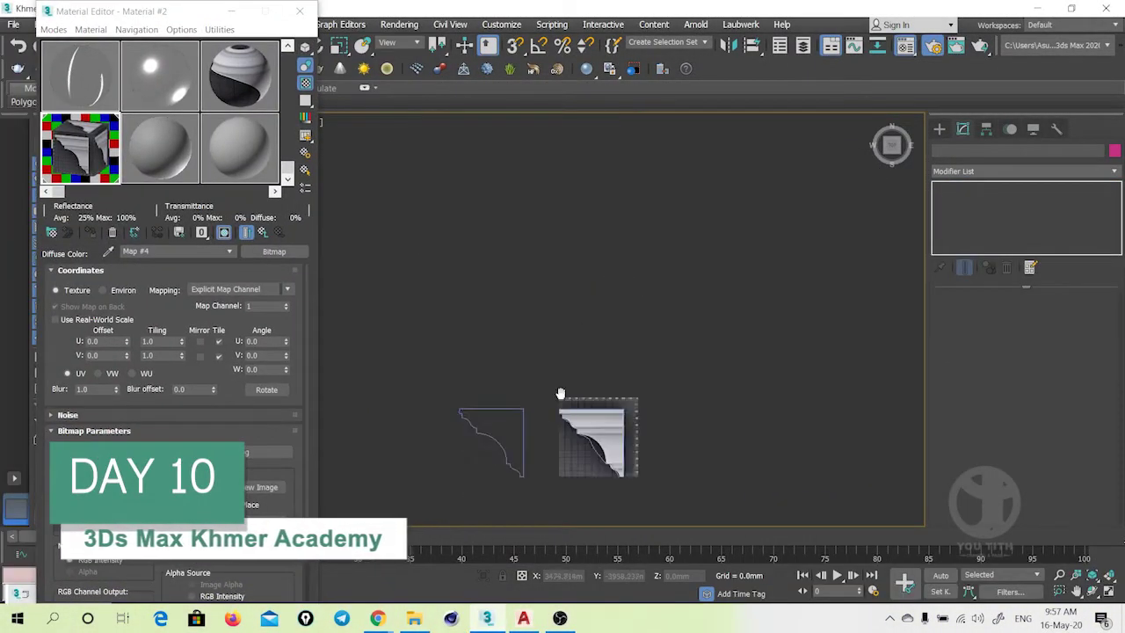
Switch the viewport to the Top view, zoomed in on the corbel reference plane
scroll(594, 407, up, 5)
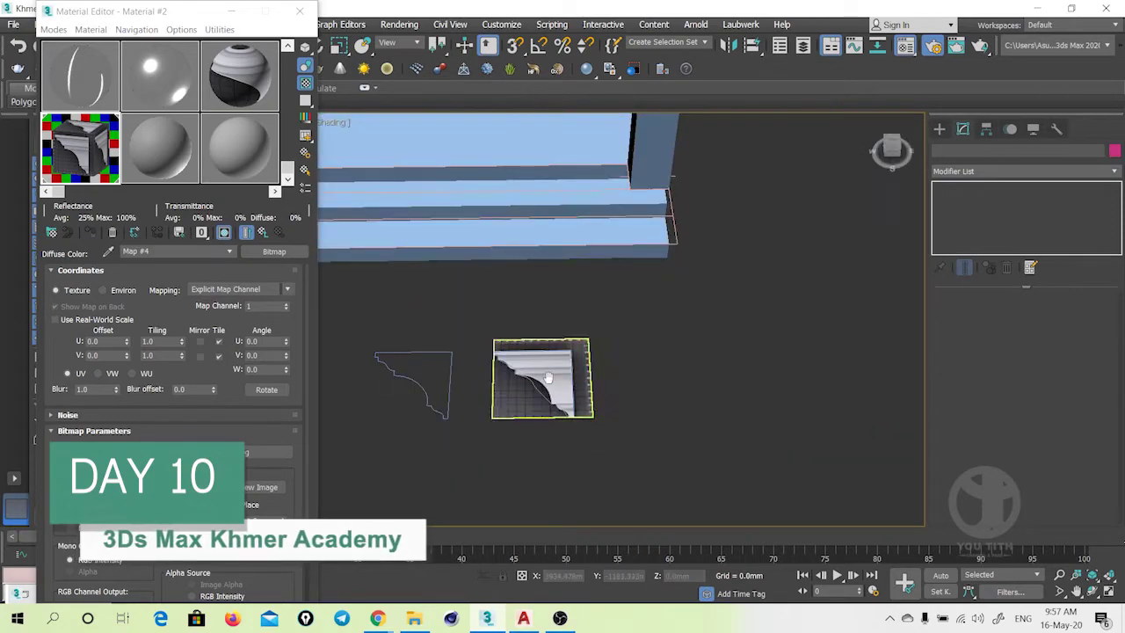
alt+middle_drag(595, 407, 646, 400)
scroll(615, 358, up, 3)
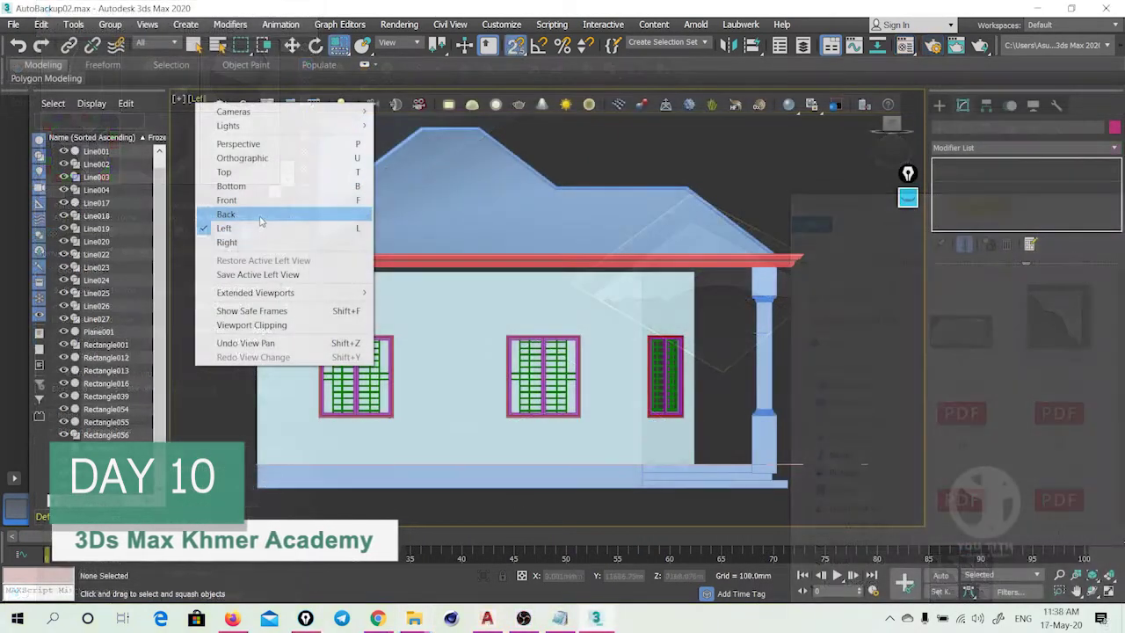
click(230, 227)
key(t)
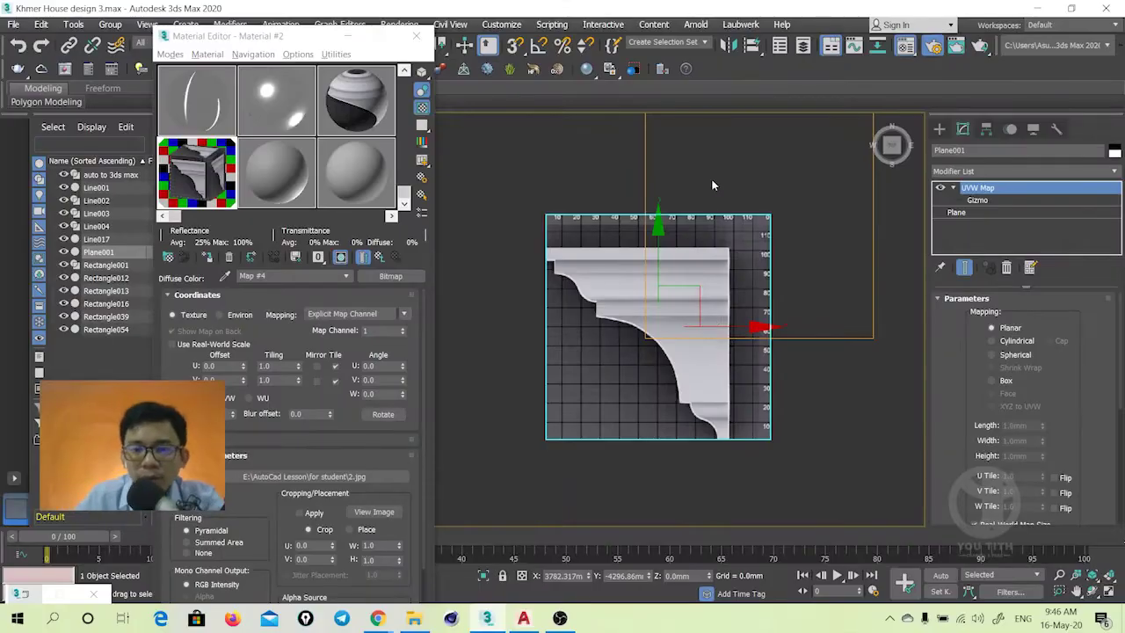
Close the Material Editor and recentre the reference plane in the view
click(549, 180)
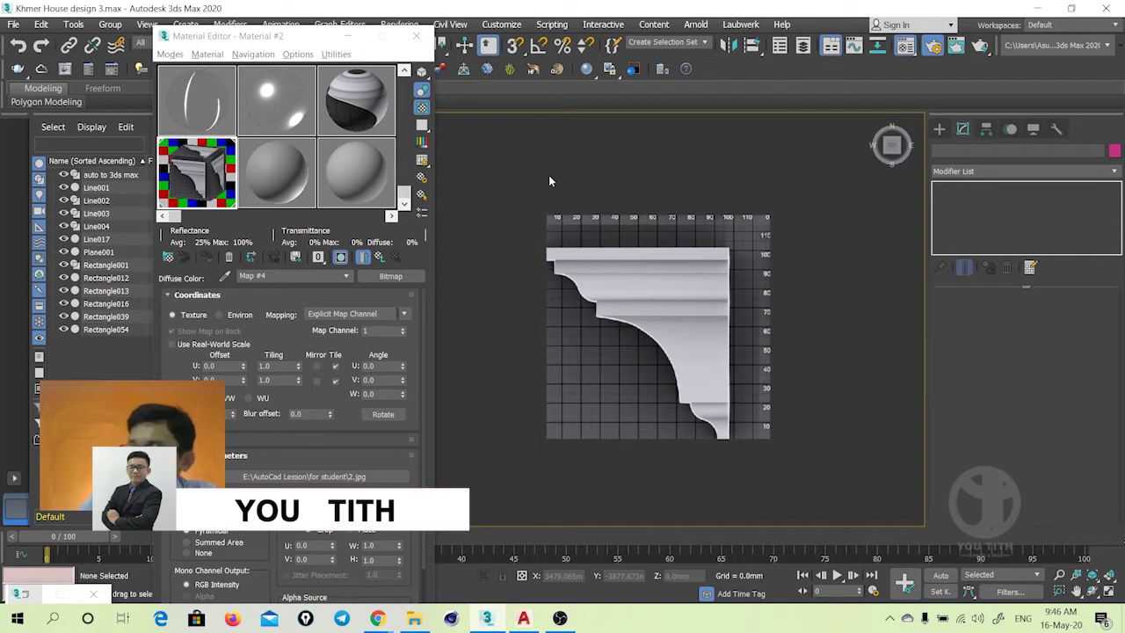
scroll(549, 180, up, 3)
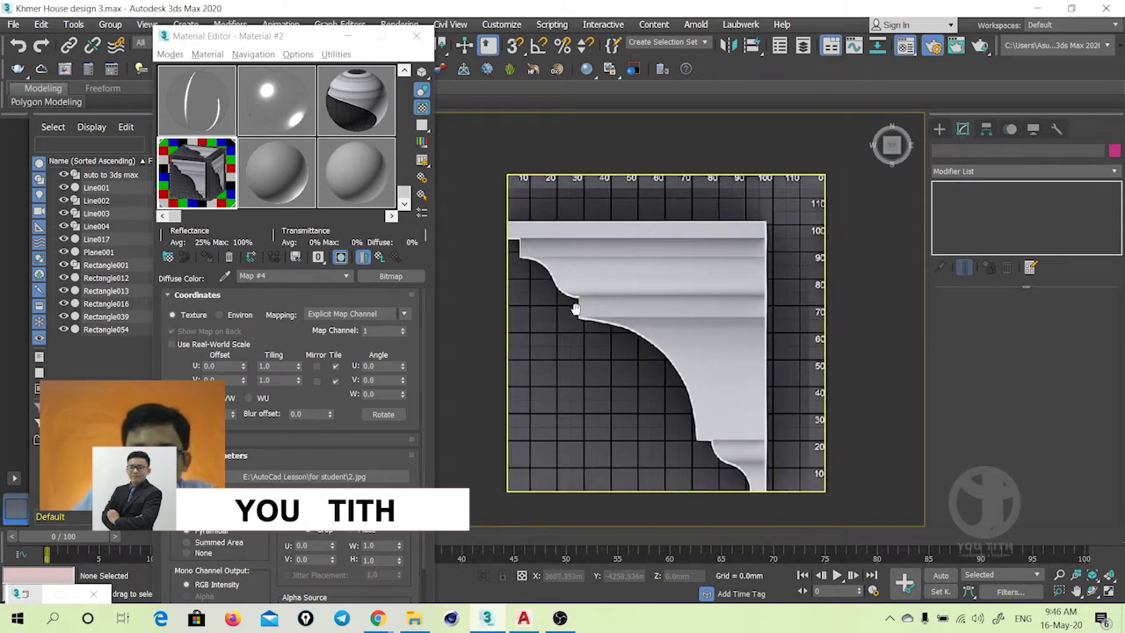
middle_drag(626, 308, 580, 308)
click(603, 295)
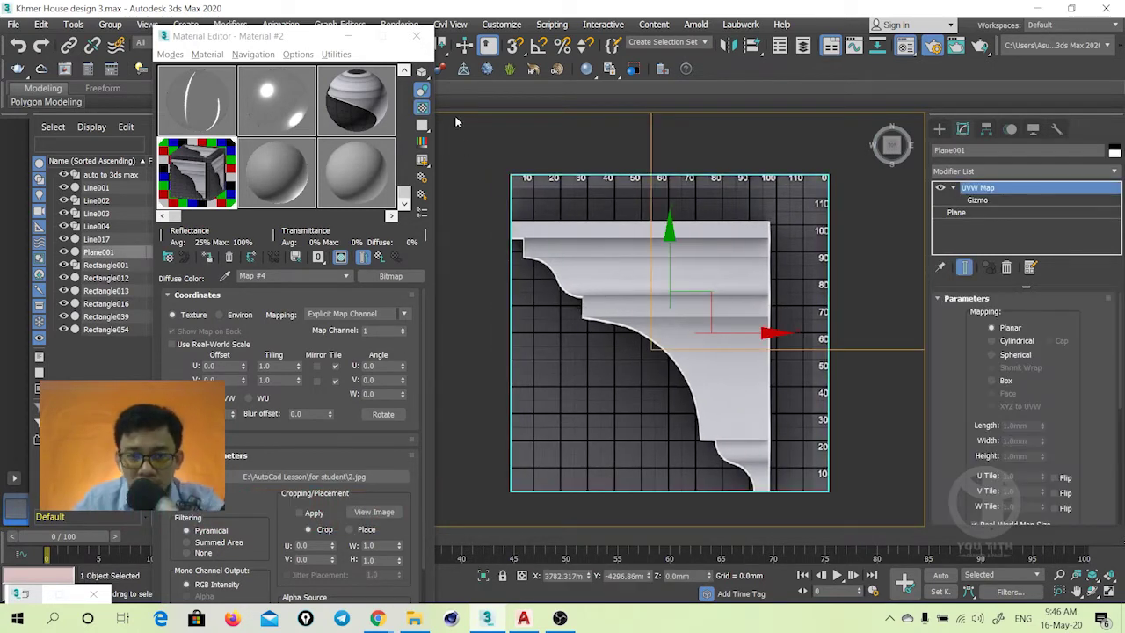
click(416, 36)
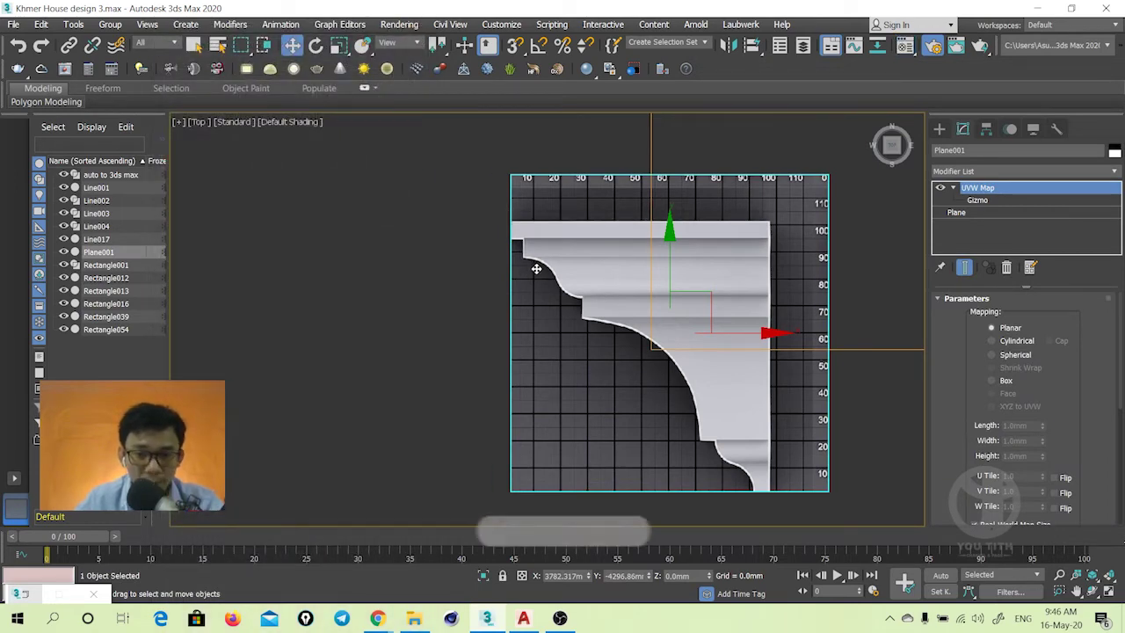
middle_drag(530, 261, 384, 258)
click(297, 244)
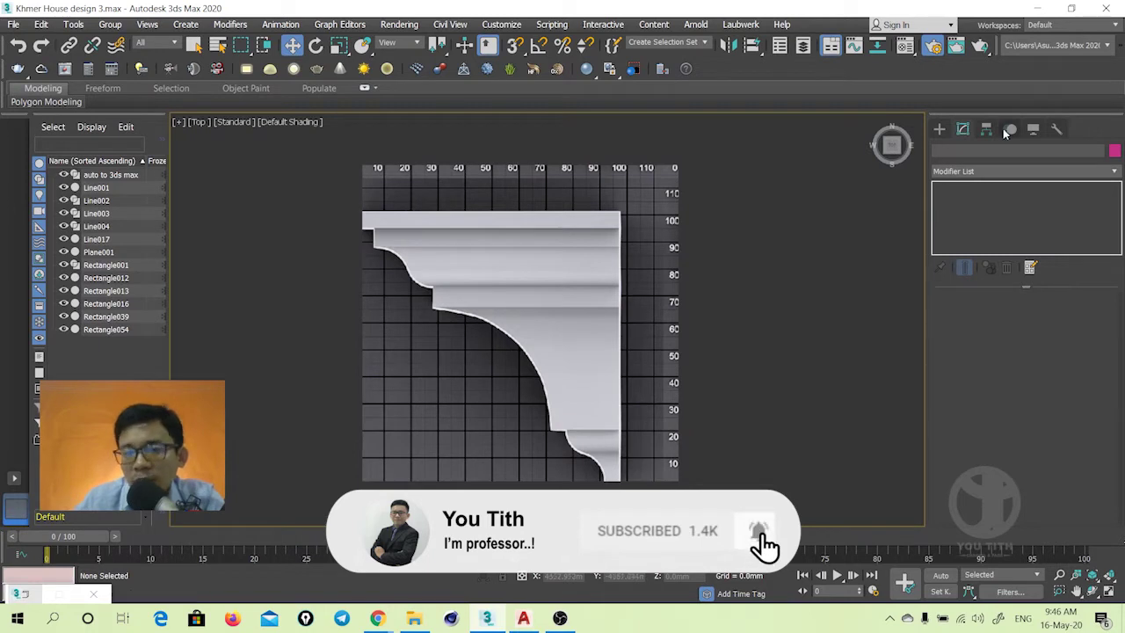
Select Plane001 and set the Create panel to Shapes > Splines
click(939, 129)
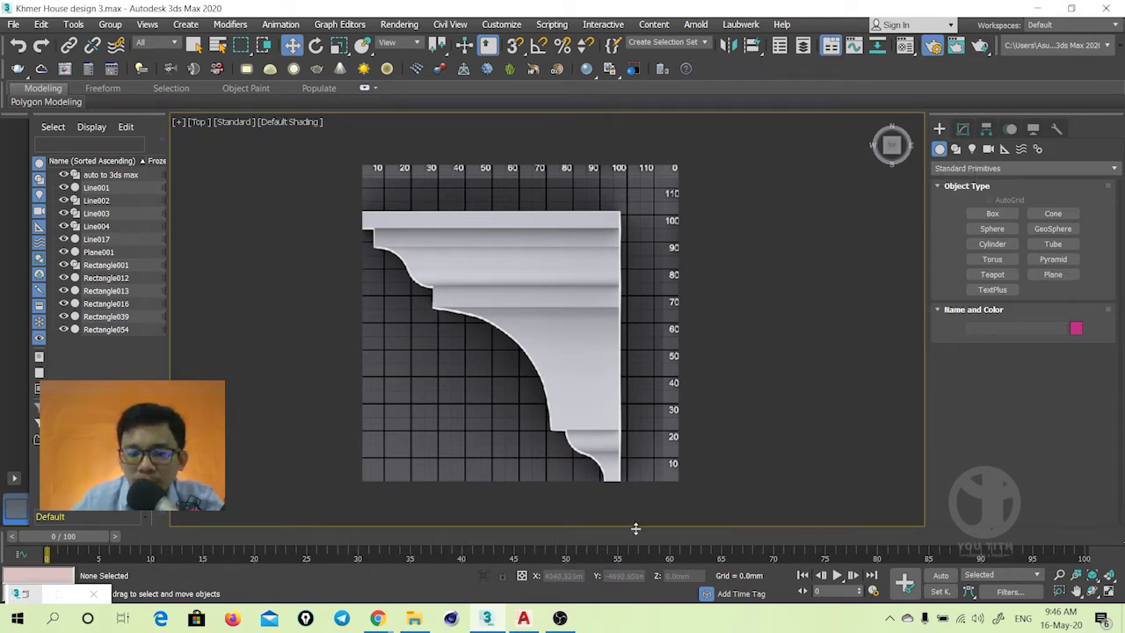
click(668, 350)
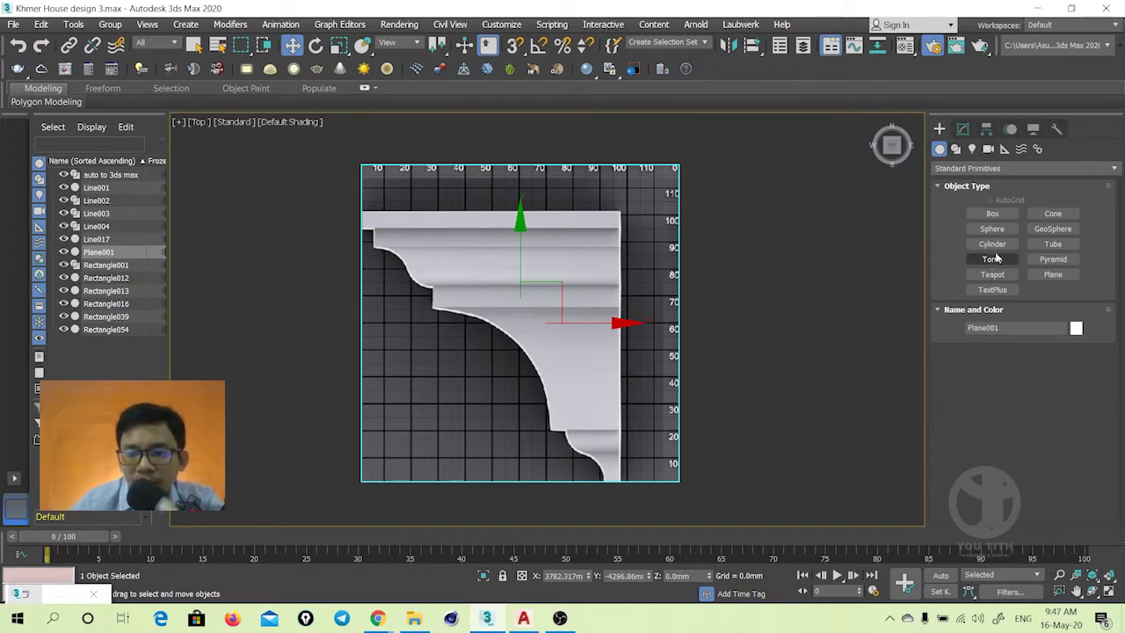
click(957, 149)
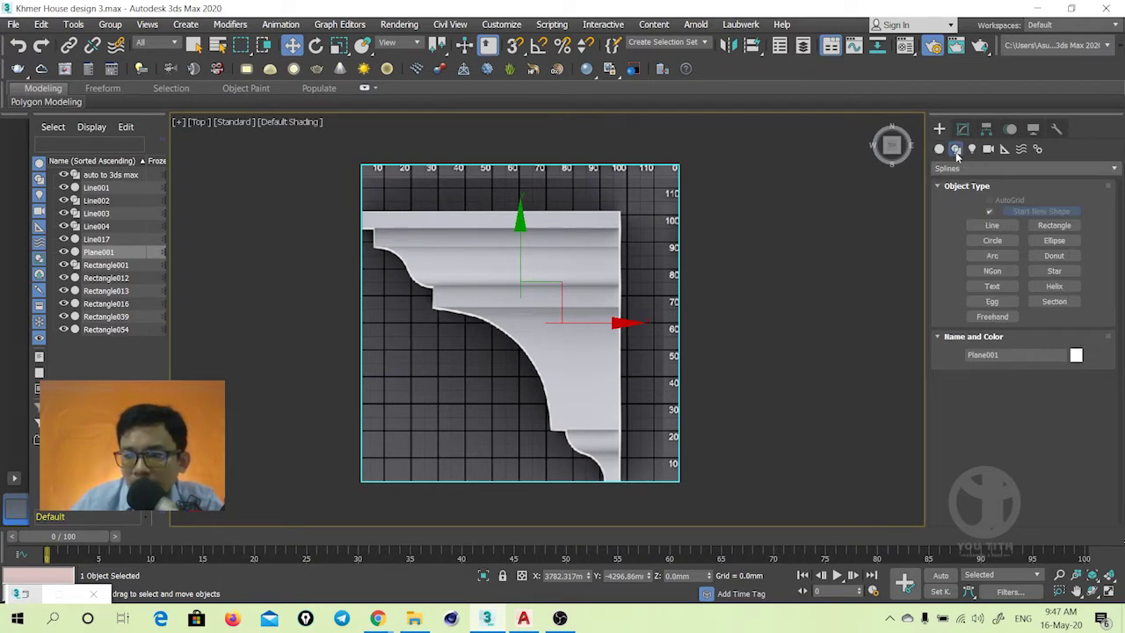
Start a Line spline at the corbel's top-left corner, tracing across and down the right edge
click(986, 227)
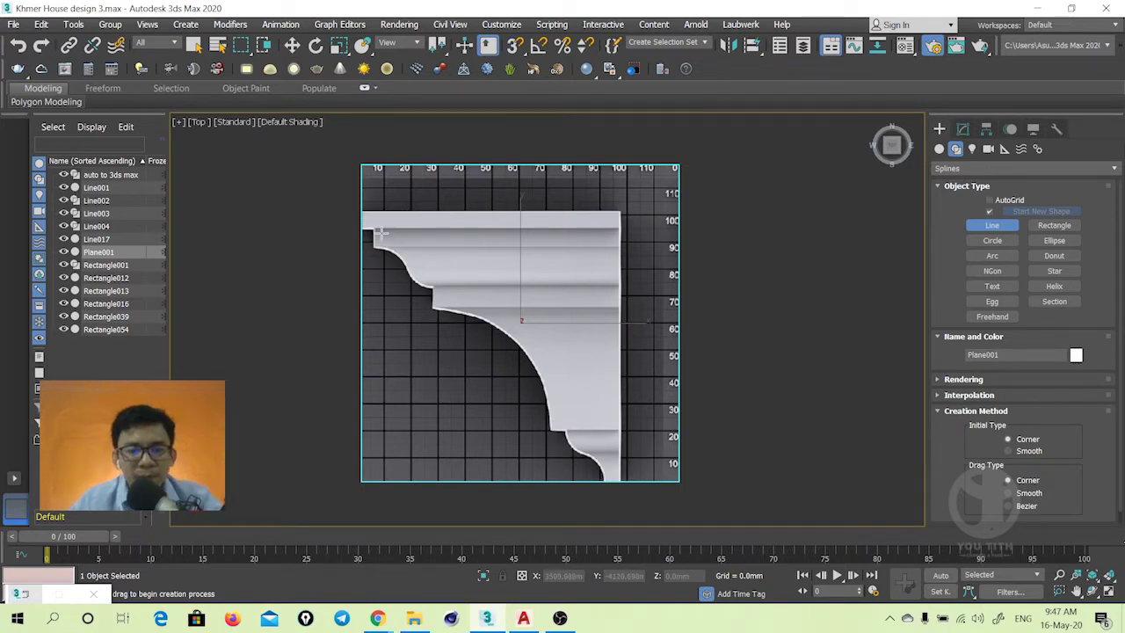
scroll(373, 224, up, 2)
middle_drag(363, 218, 357, 220)
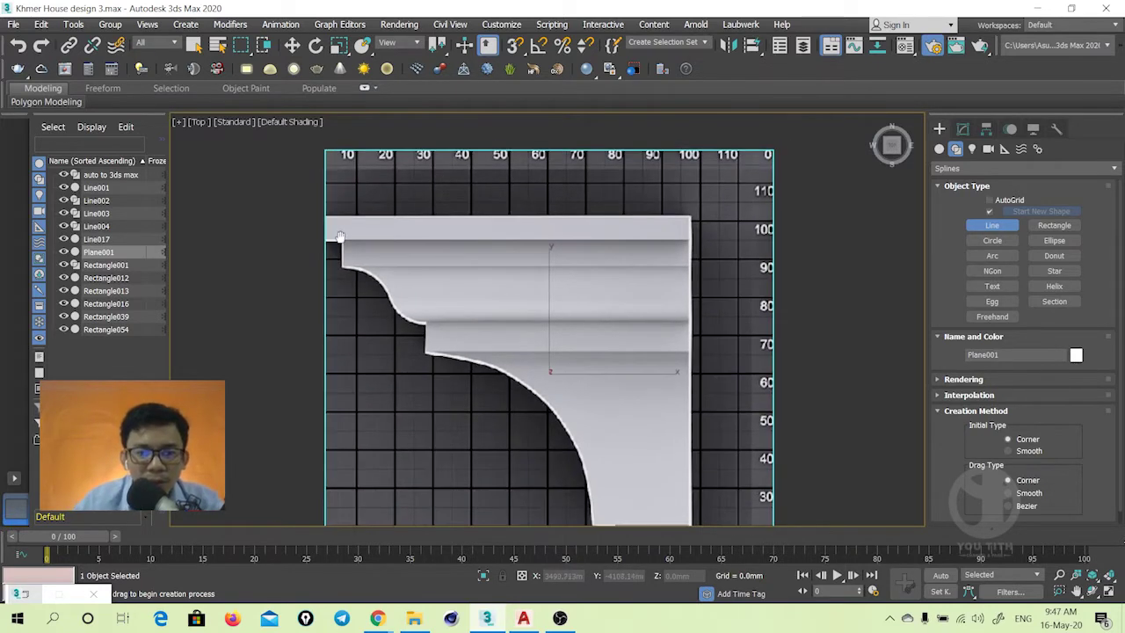
click(349, 208)
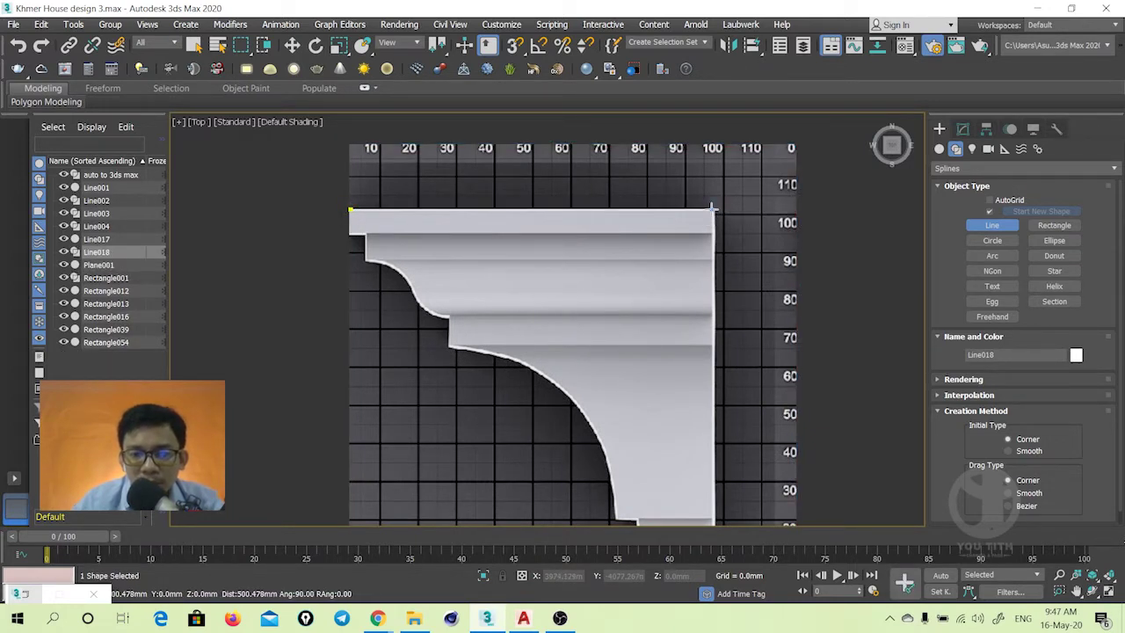
click(713, 207)
middle_drag(678, 517, 670, 385)
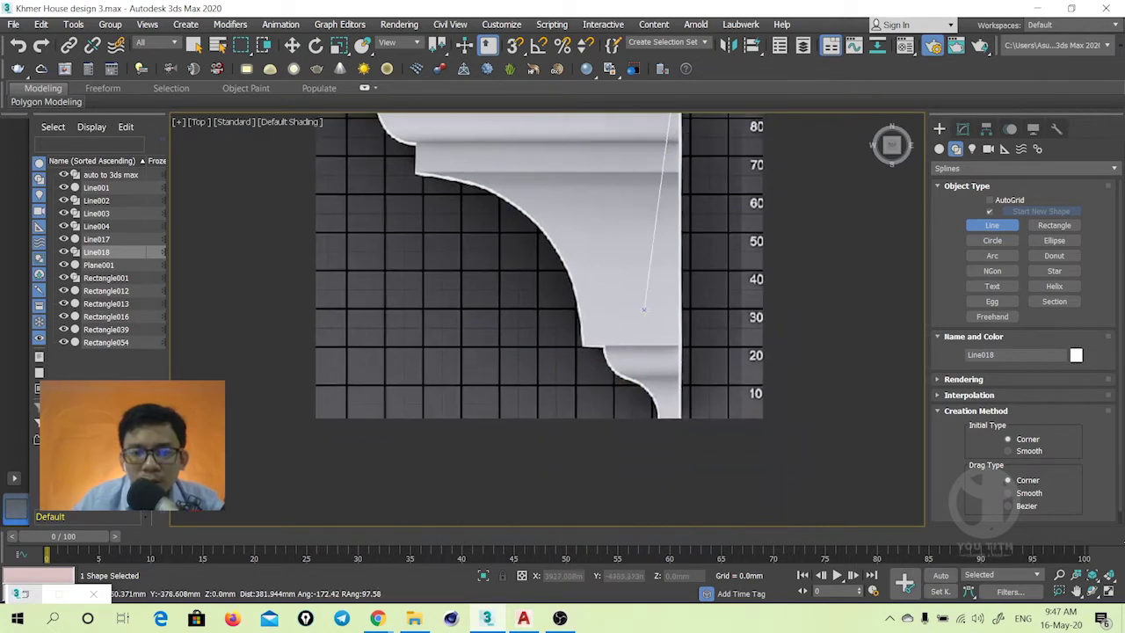
mouse_move(708, 467)
middle_down()
mouse_move(761, 479)
mouse_move(719, 489)
middle_up()
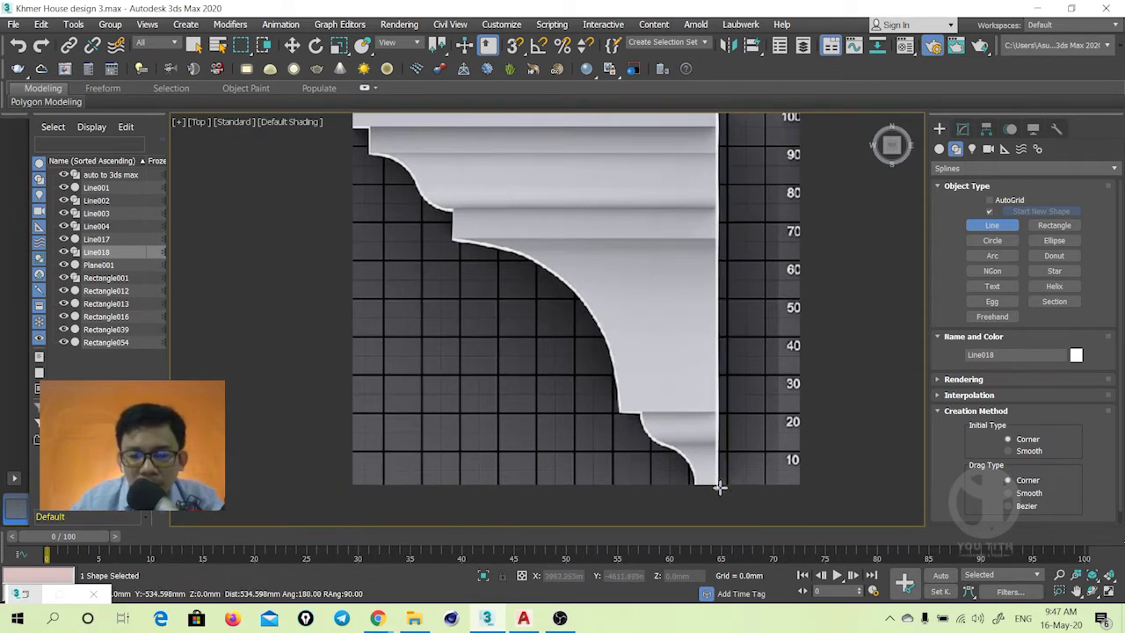
click(719, 484)
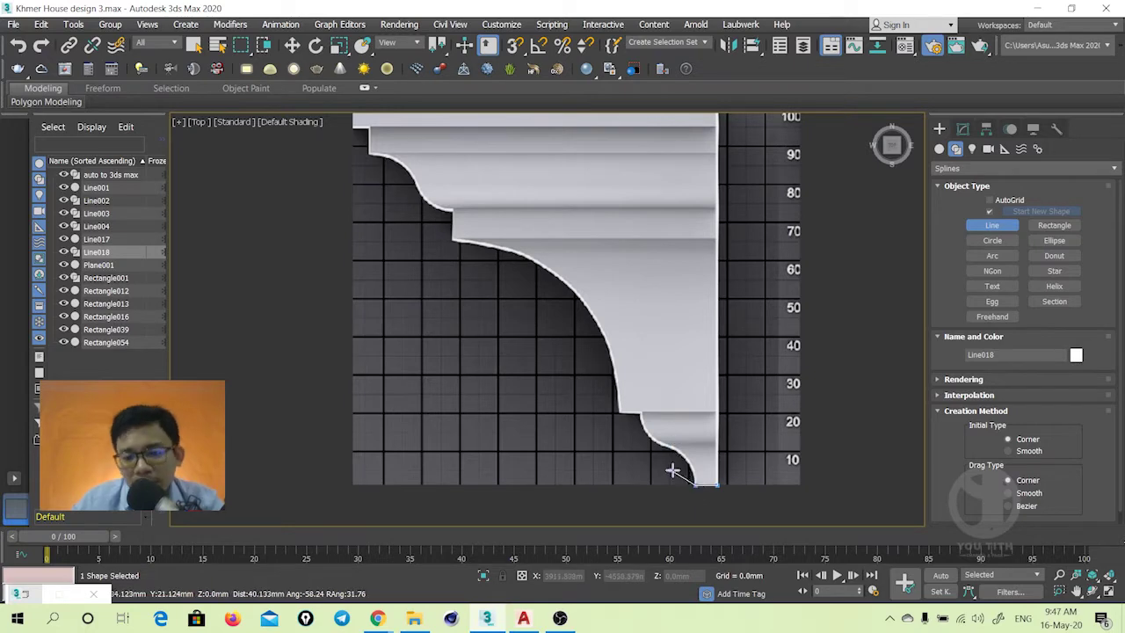
Trace the lower curve, small ledge and large cove up to the top of the curve
scroll(671, 469, up, 3)
scroll(695, 448, up, 1)
middle_drag(726, 421, 739, 411)
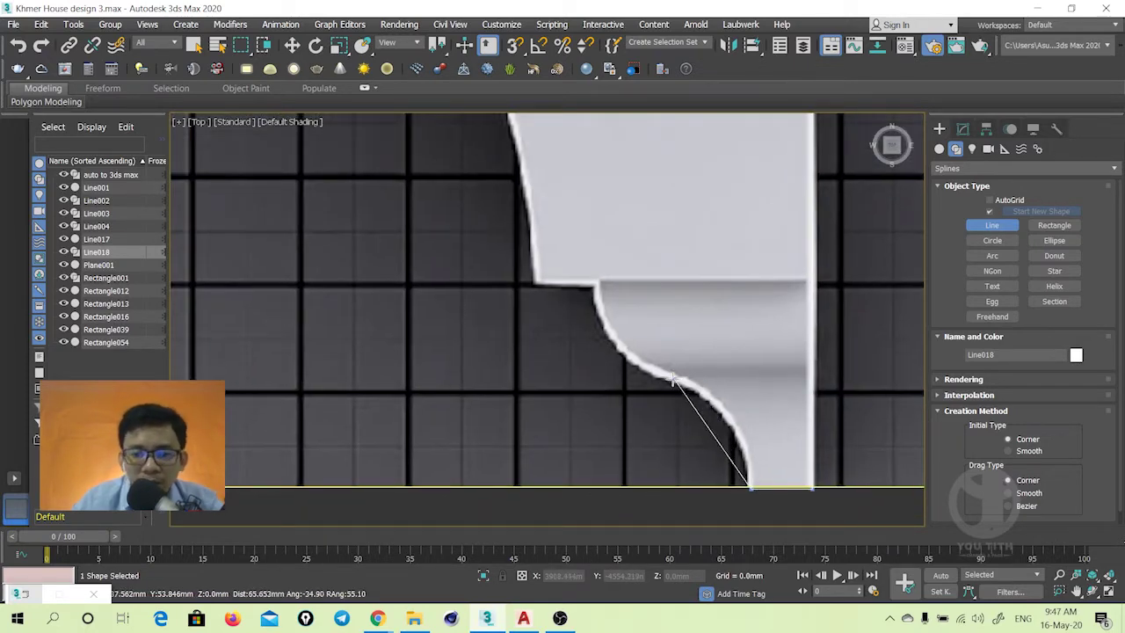
click(672, 380)
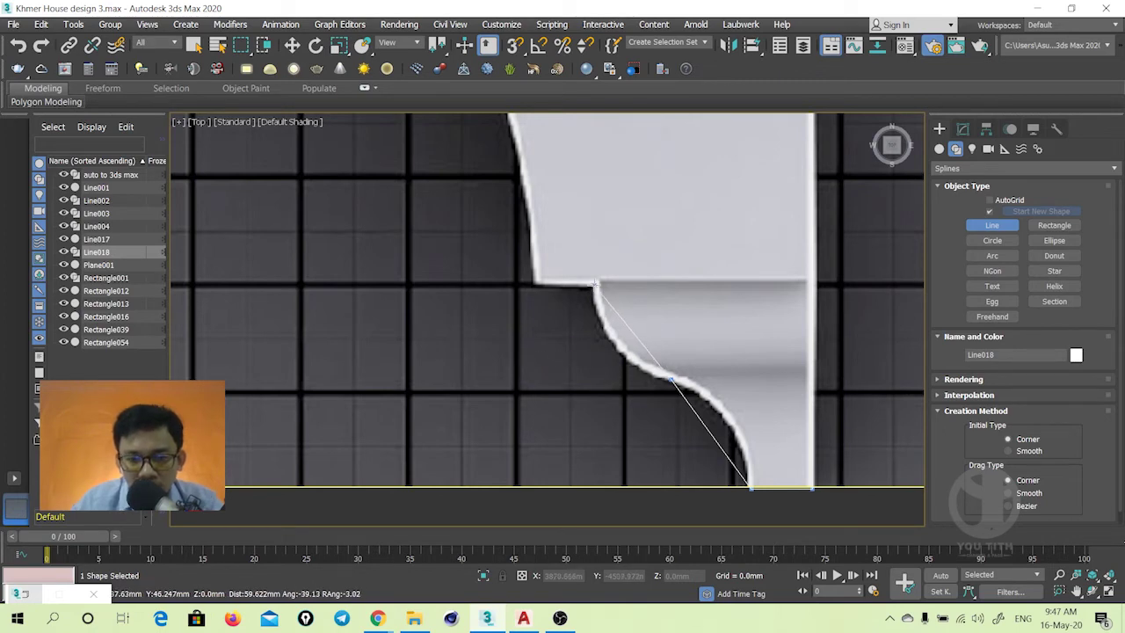
click(595, 284)
click(539, 286)
scroll(527, 282, down, 2)
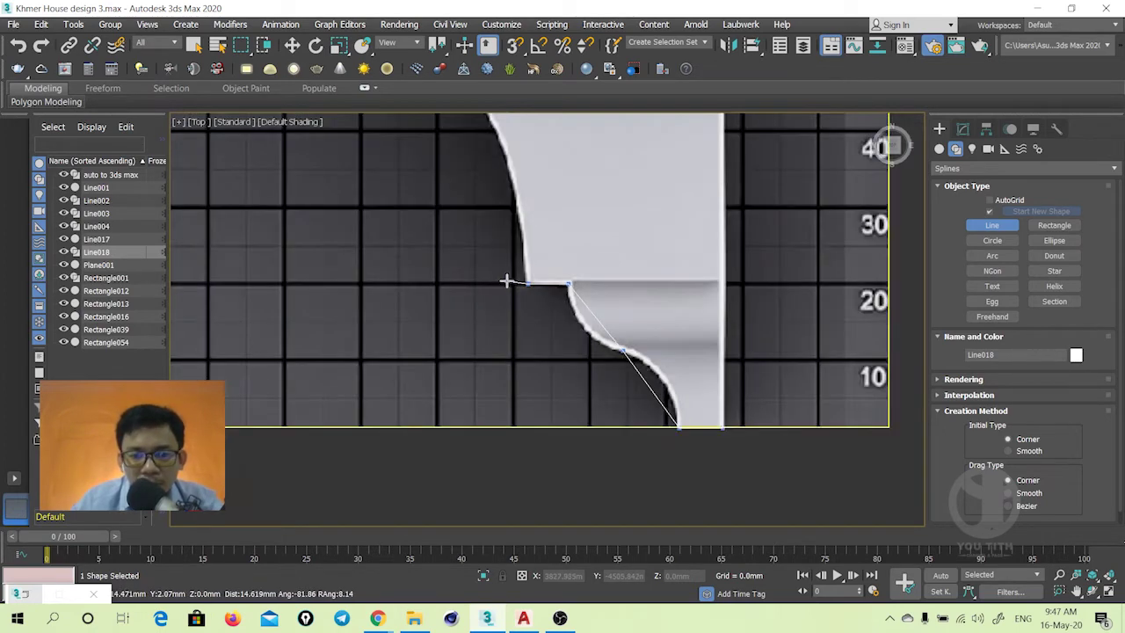
middle_drag(510, 276, 595, 366)
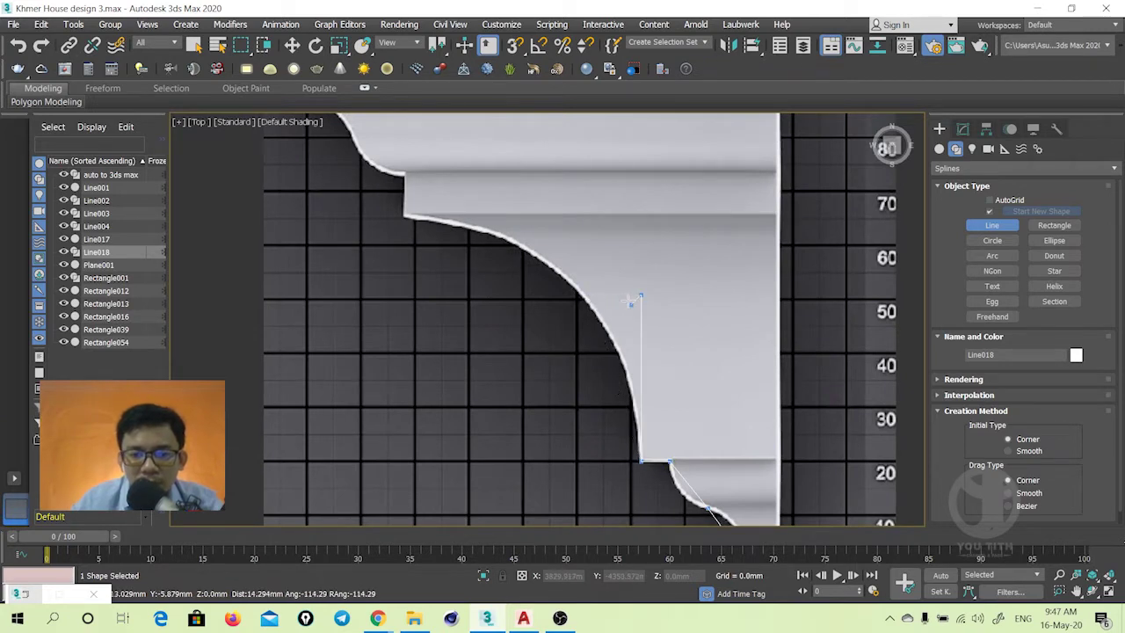
click(584, 295)
click(404, 215)
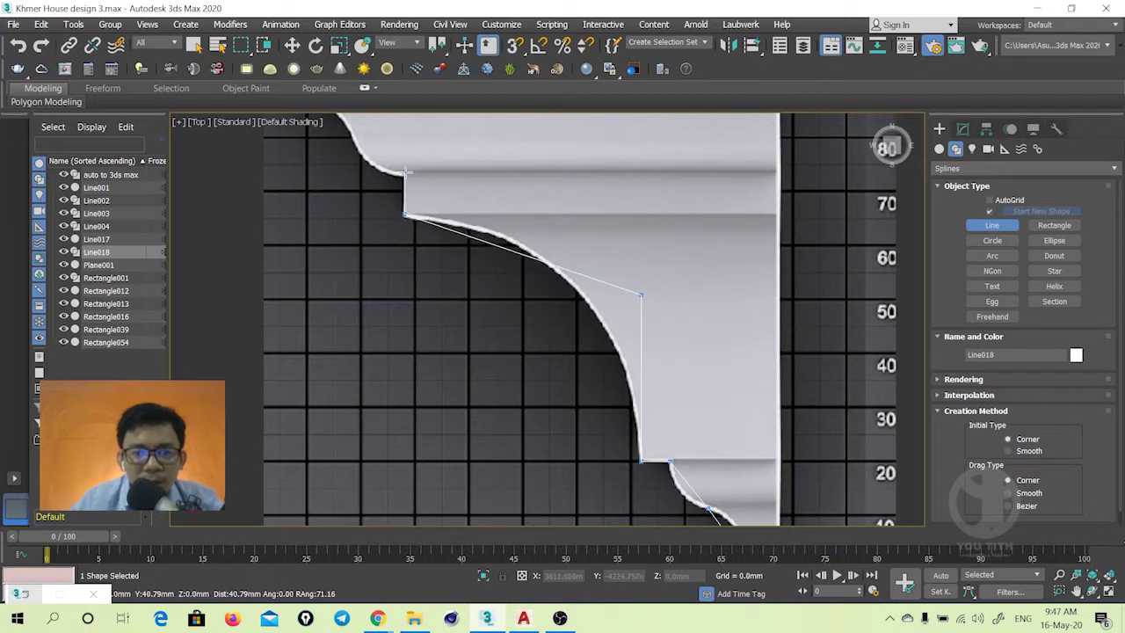
Add the upper step and small-curve points, then close the outline as Line018
click(407, 172)
middle_drag(406, 173, 526, 298)
click(520, 292)
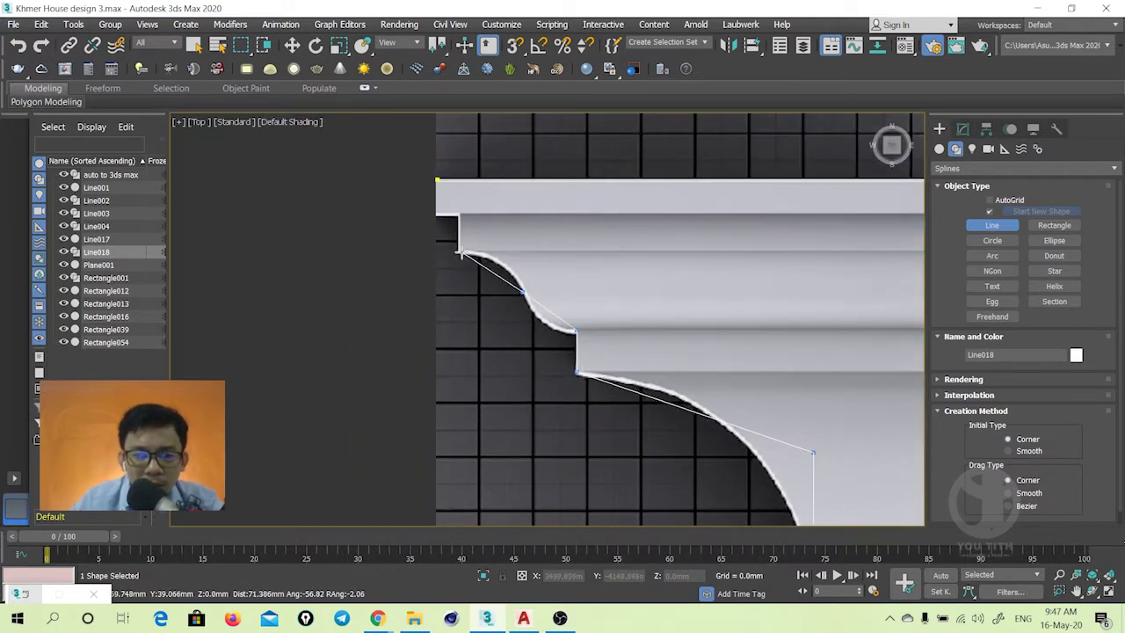
click(459, 251)
click(436, 215)
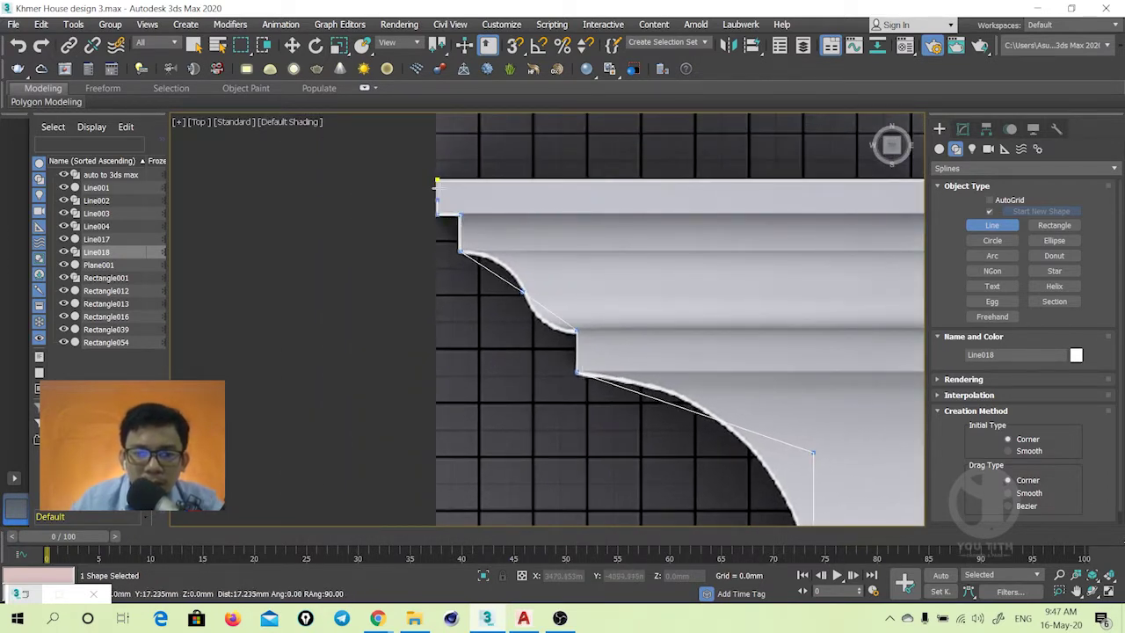
click(436, 180)
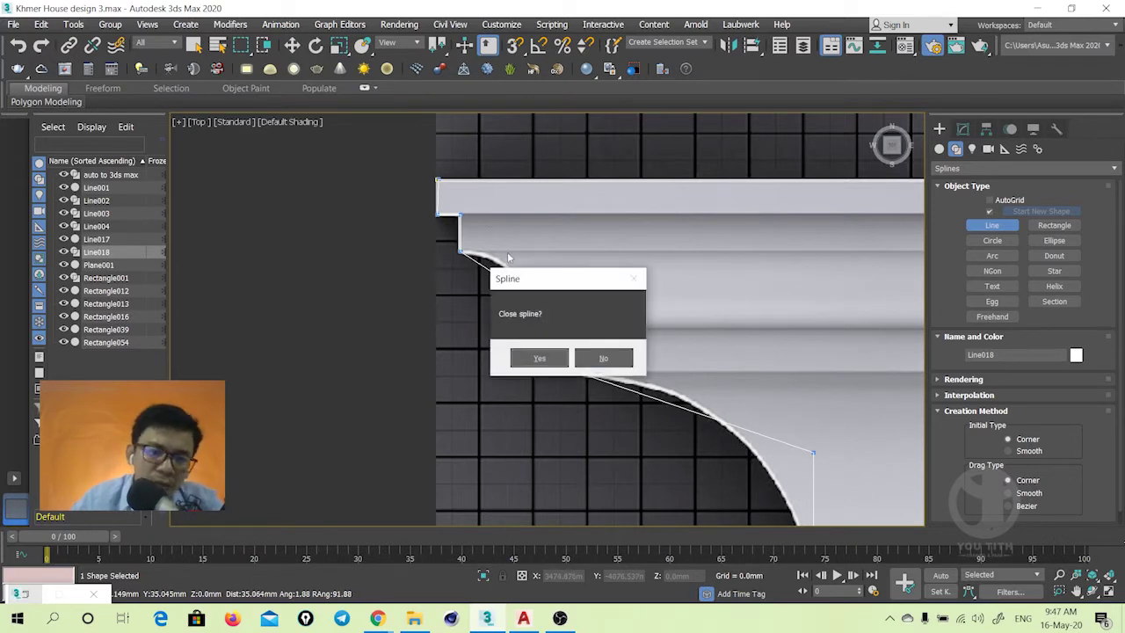
click(538, 357)
middle_drag(531, 288, 452, 237)
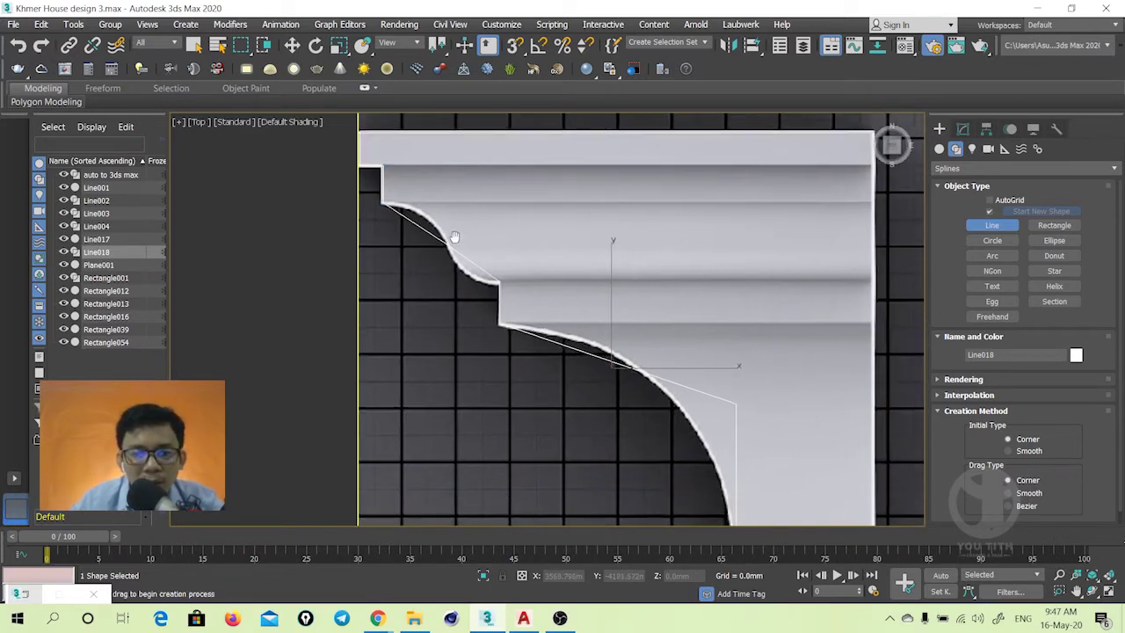
right_click(453, 237)
click(962, 130)
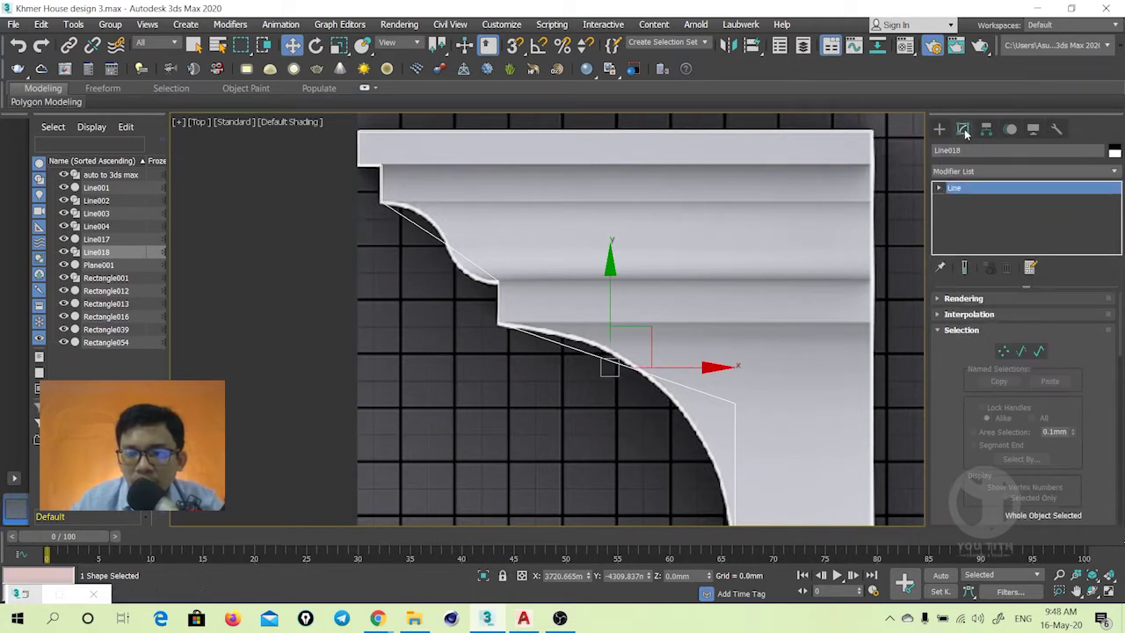
Enter Line018's Vertex level and select the vertex on the cove curve
click(940, 189)
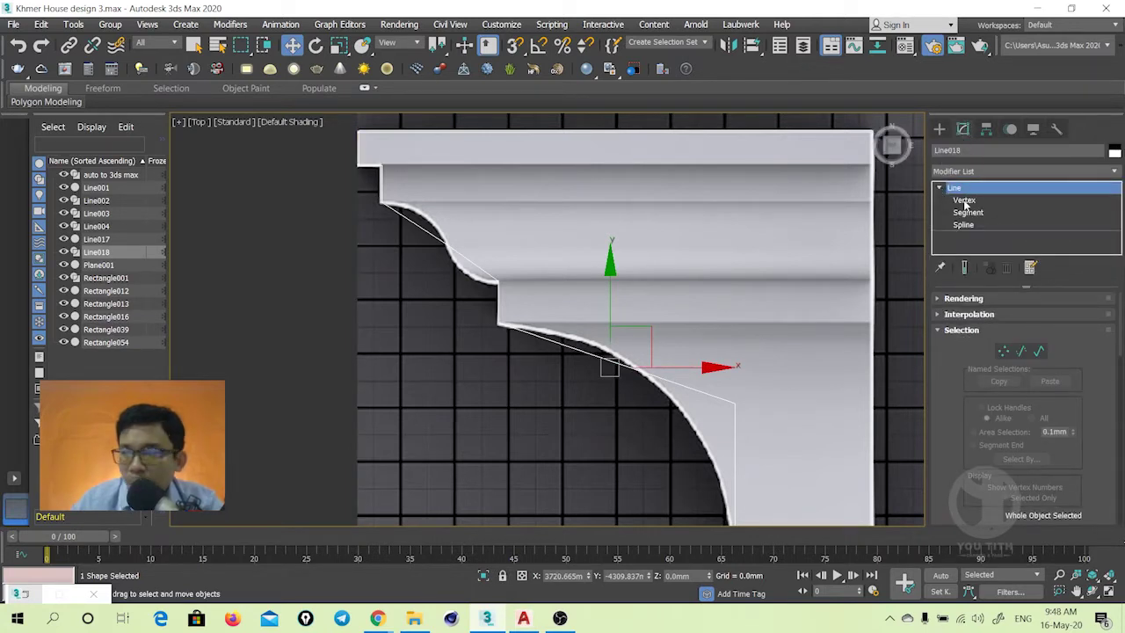
click(964, 200)
mouse_move(571, 282)
middle_down()
mouse_move(470, 290)
mouse_move(490, 323)
middle_up()
click(470, 269)
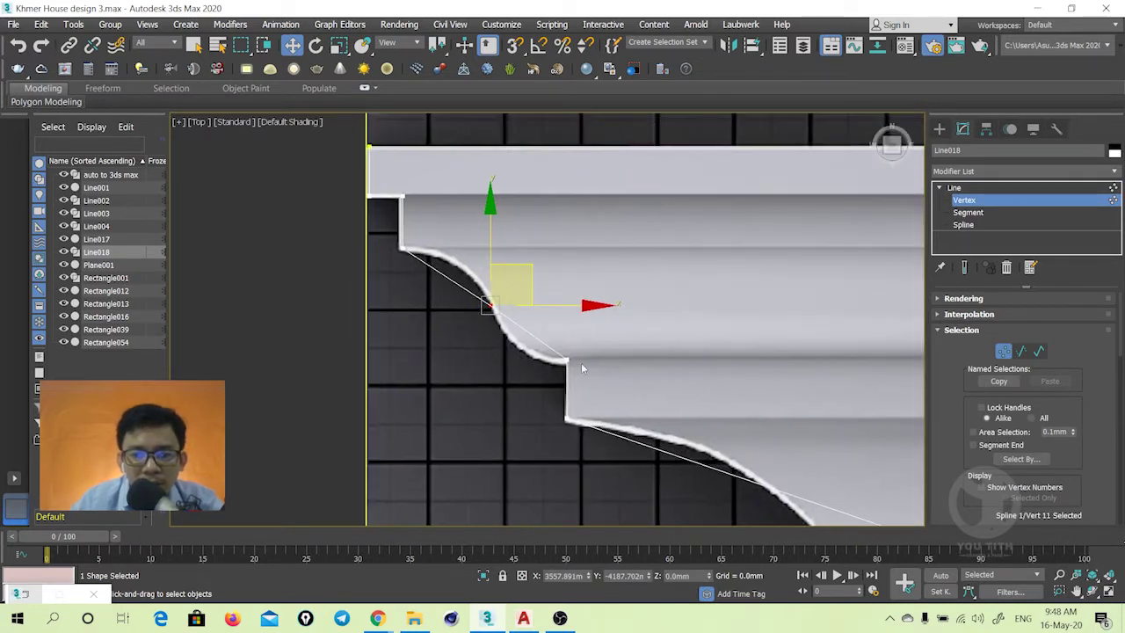
scroll(937, 383, down, 2)
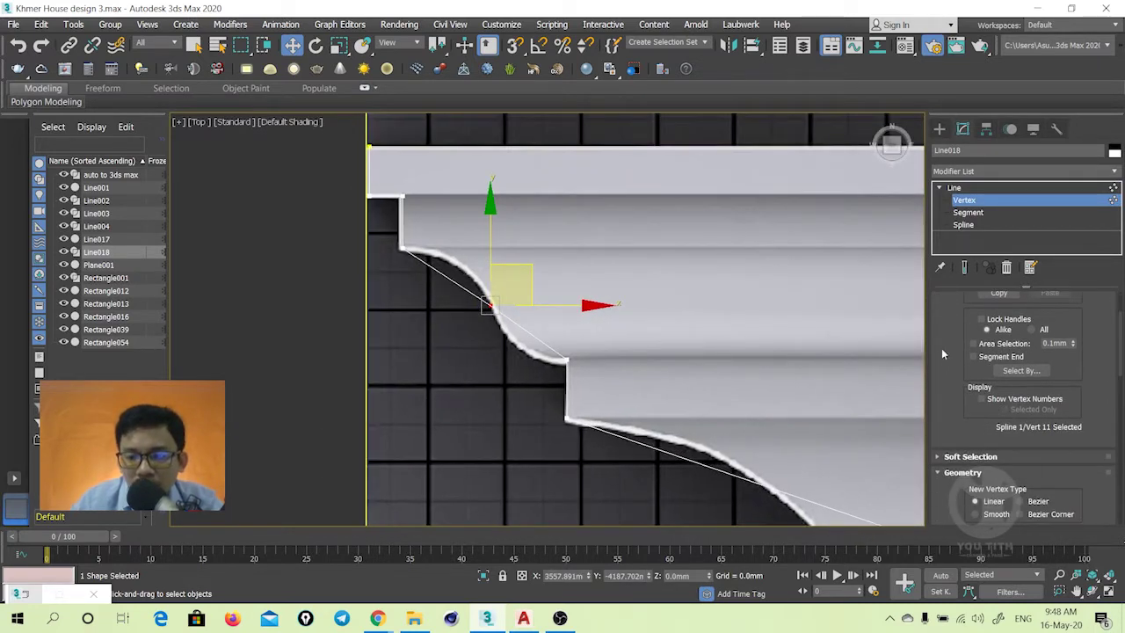
scroll(941, 348, down, 2)
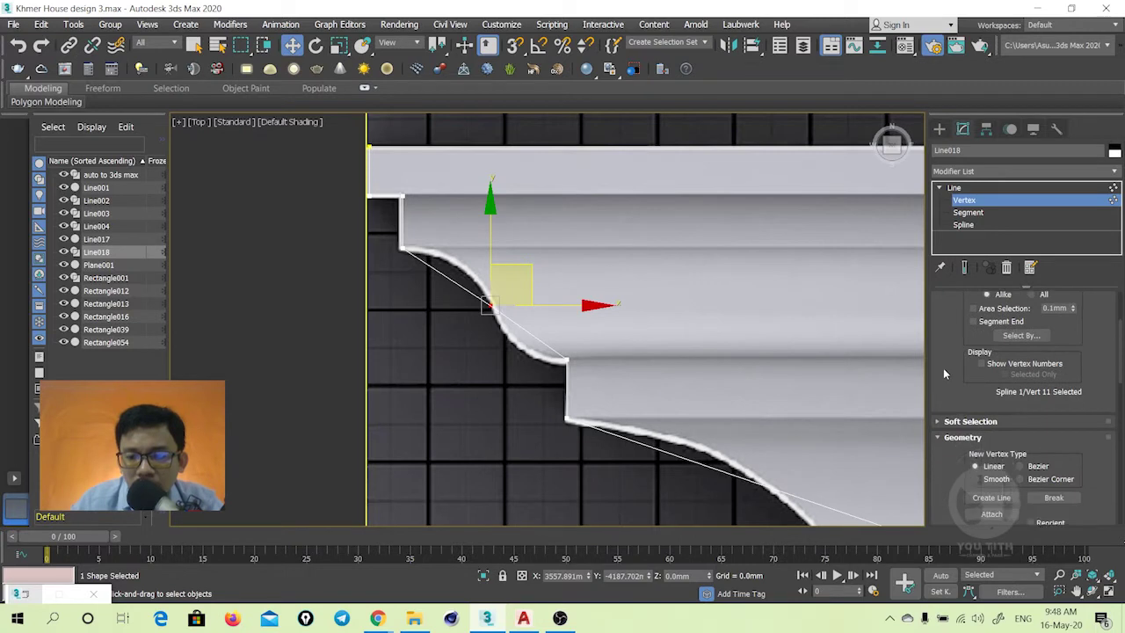
Set the New Vertex Type to Bezier Corner
click(996, 478)
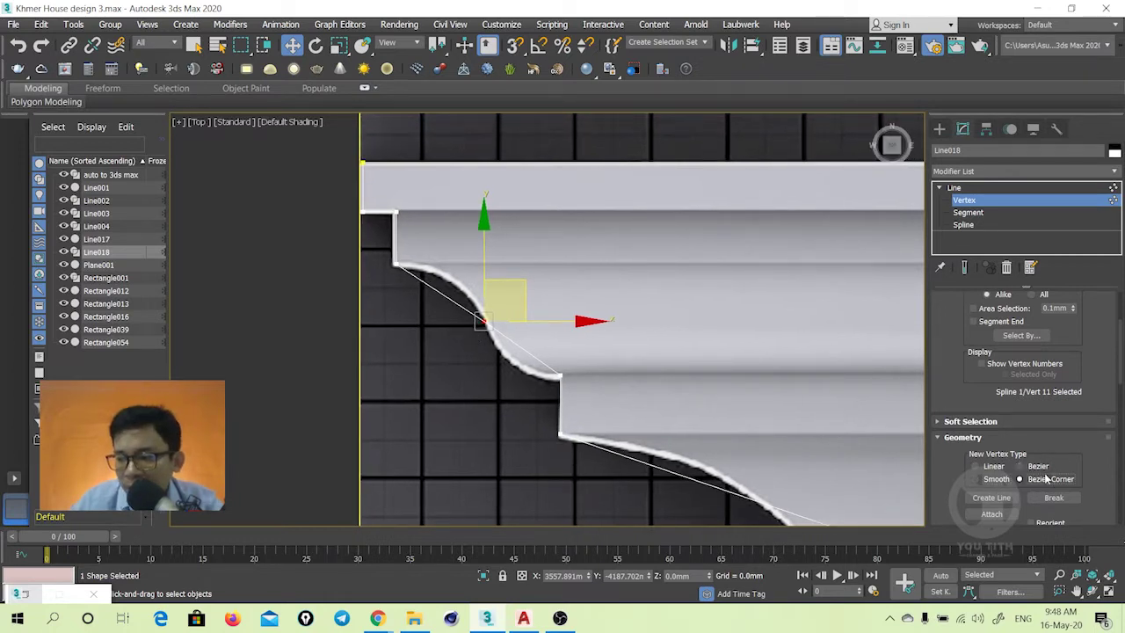
scroll(528, 288, up, 2)
scroll(460, 357, up, 3)
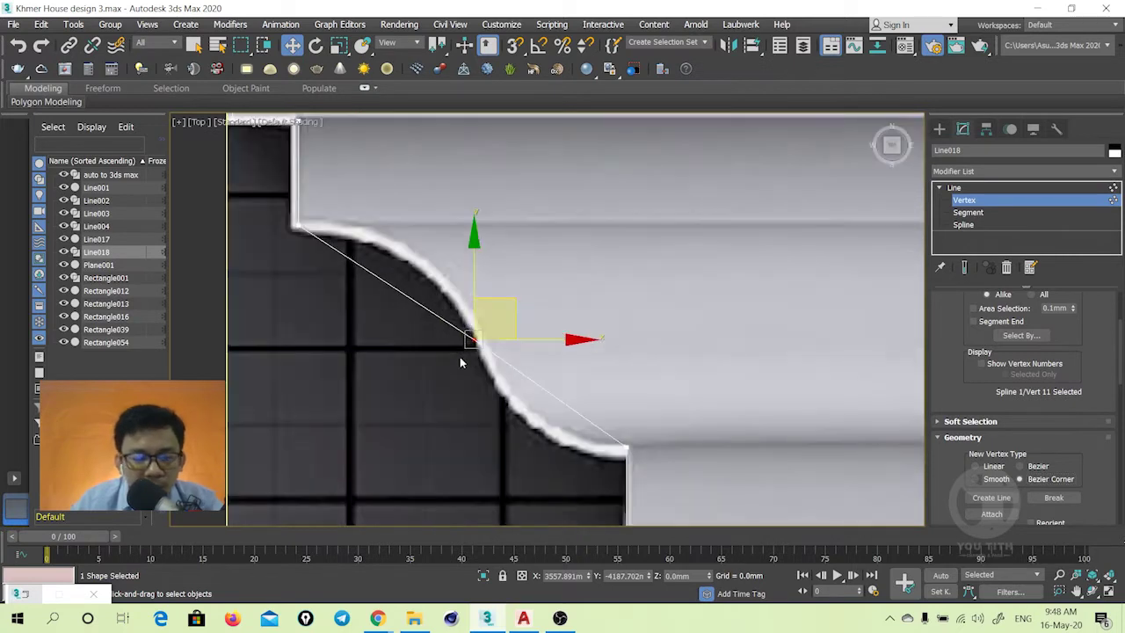
key(e)
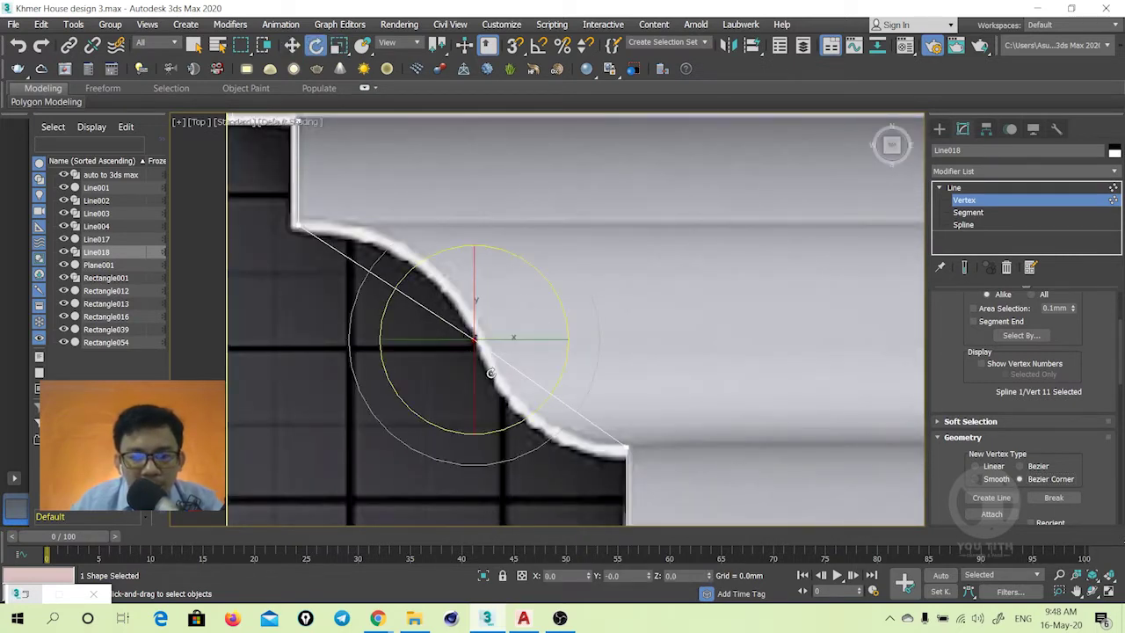
key(w)
Select vertex 8 on the large cove and bring up its quad menu
click(661, 321)
click(473, 340)
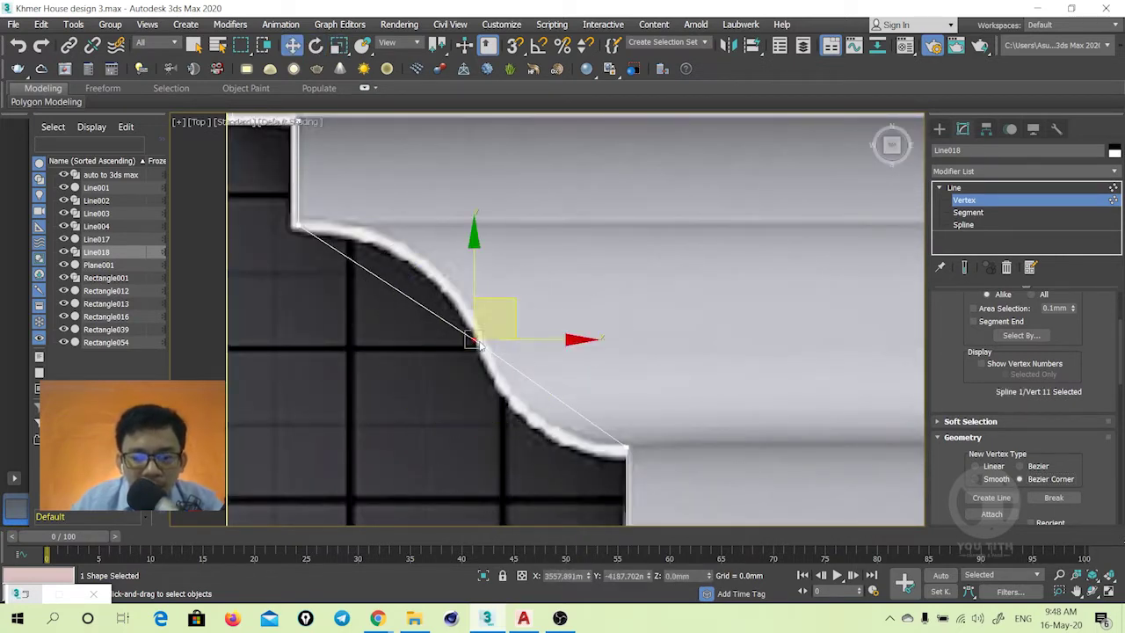
click(534, 326)
middle_drag(534, 325, 528, 296)
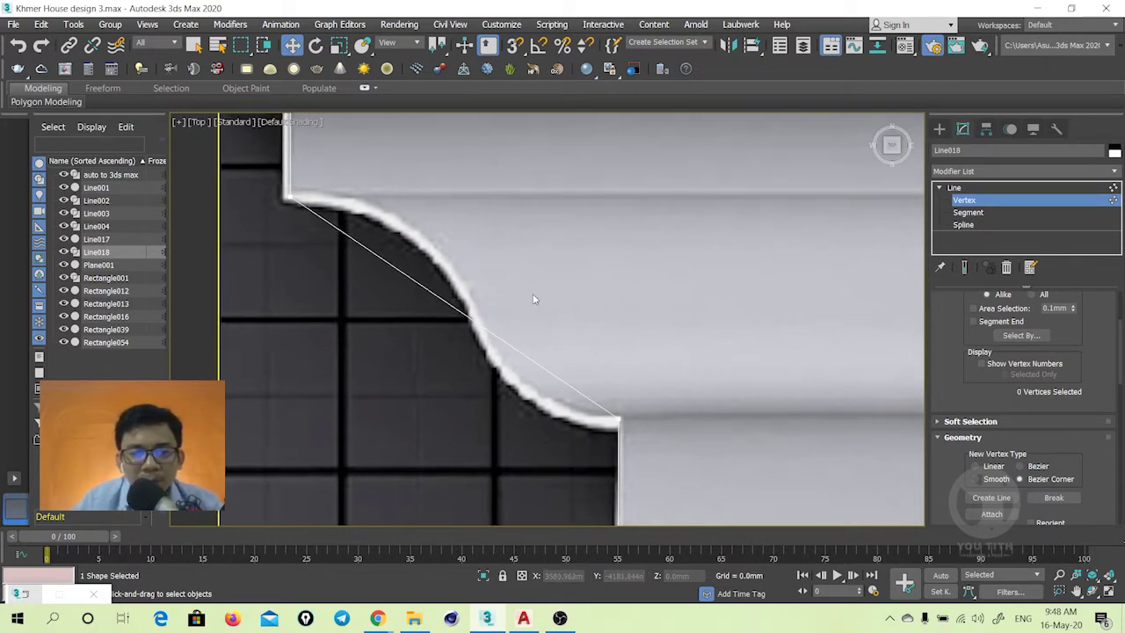
key(ctrl+z)
click(533, 293)
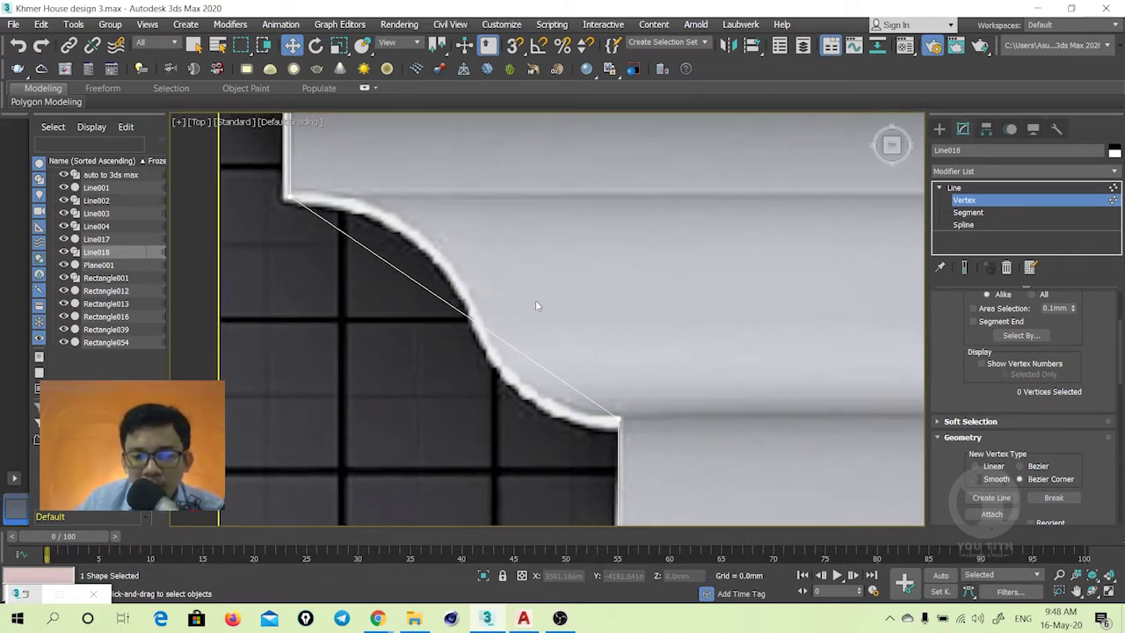
scroll(490, 247, down, 4)
click(674, 355)
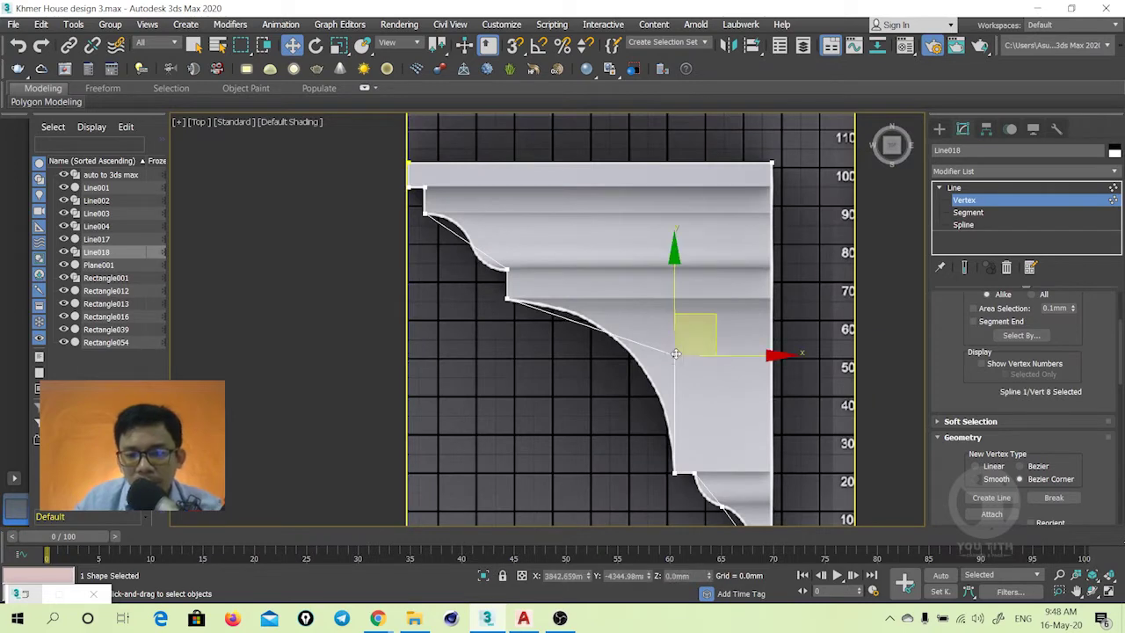
click(600, 363)
middle_drag(601, 364, 599, 357)
right_click(599, 318)
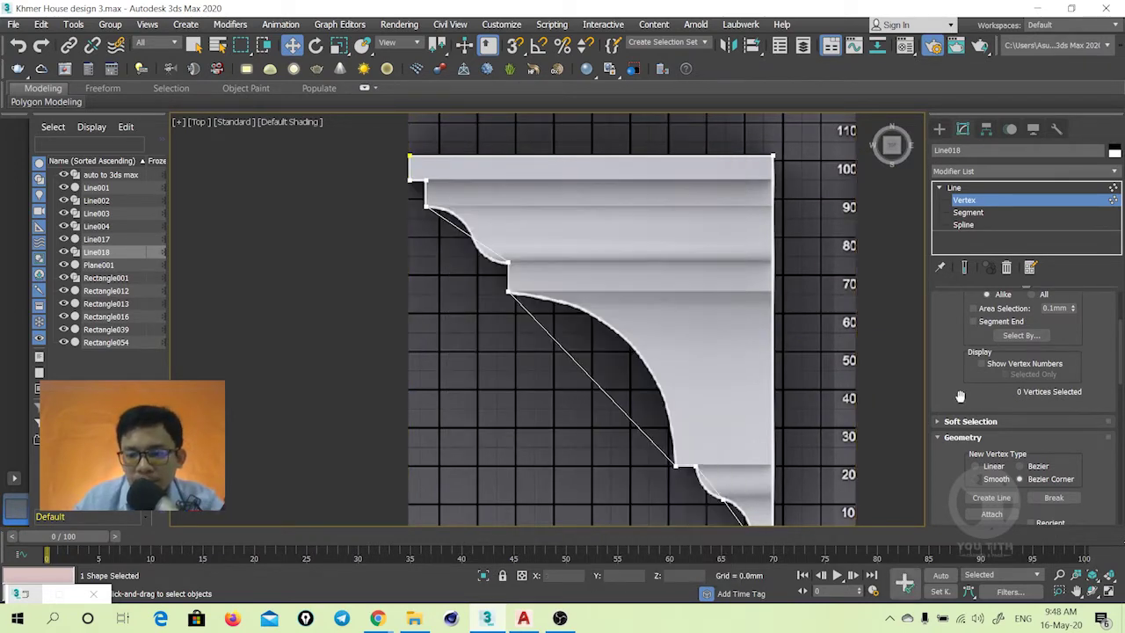
scroll(950, 273, down, 3)
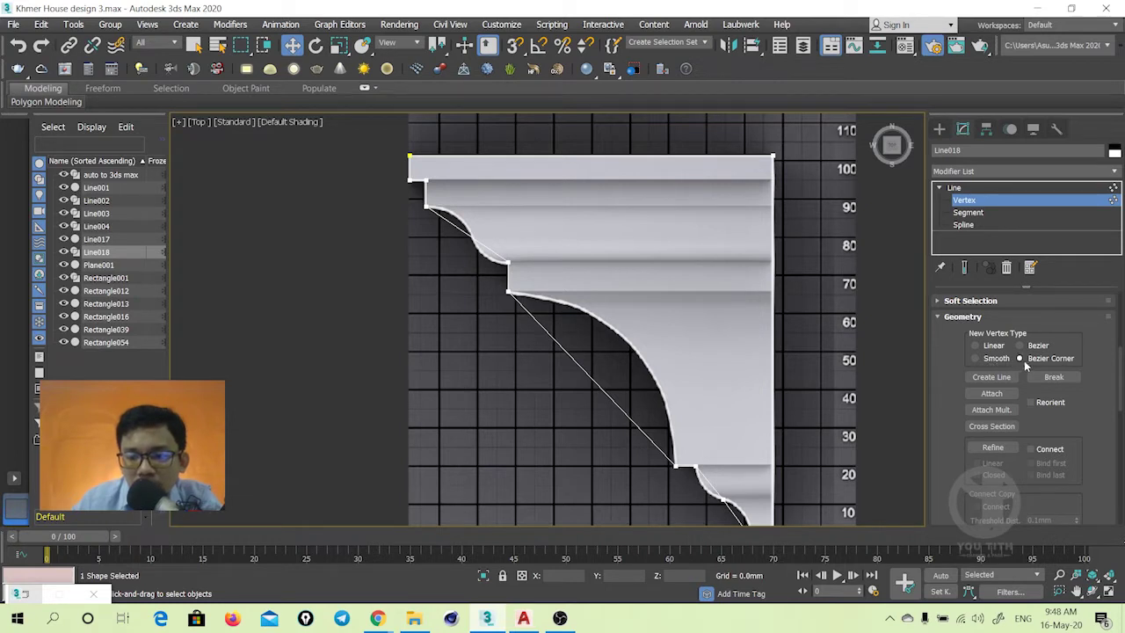
Refine a vertex onto the diagonal, pull it toward the cove, then delete Line018
click(992, 447)
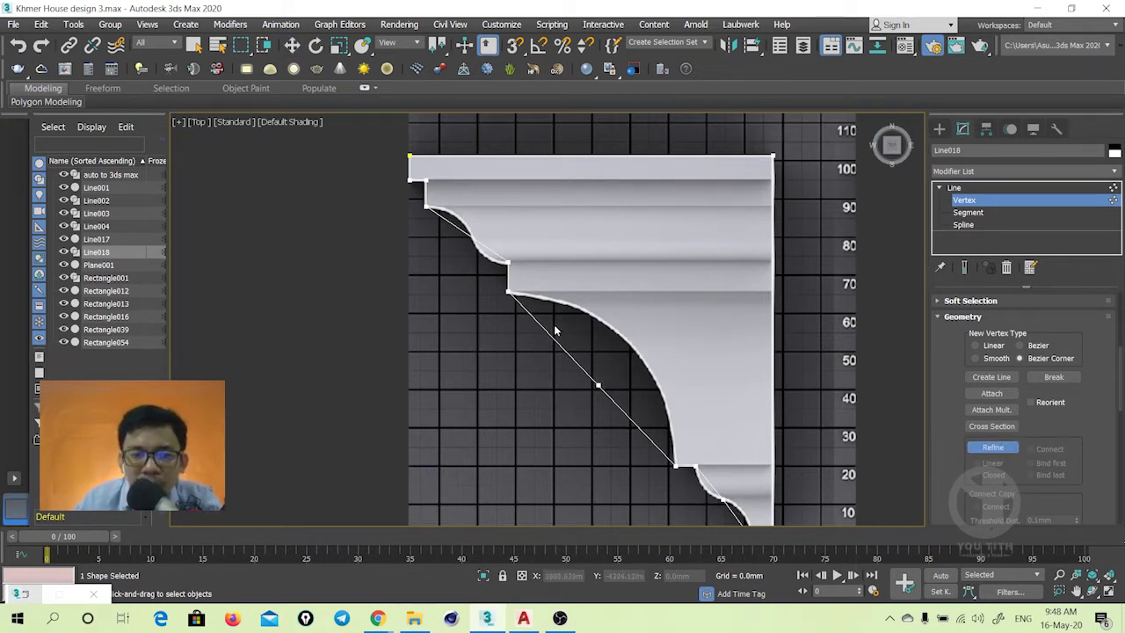
key(w)
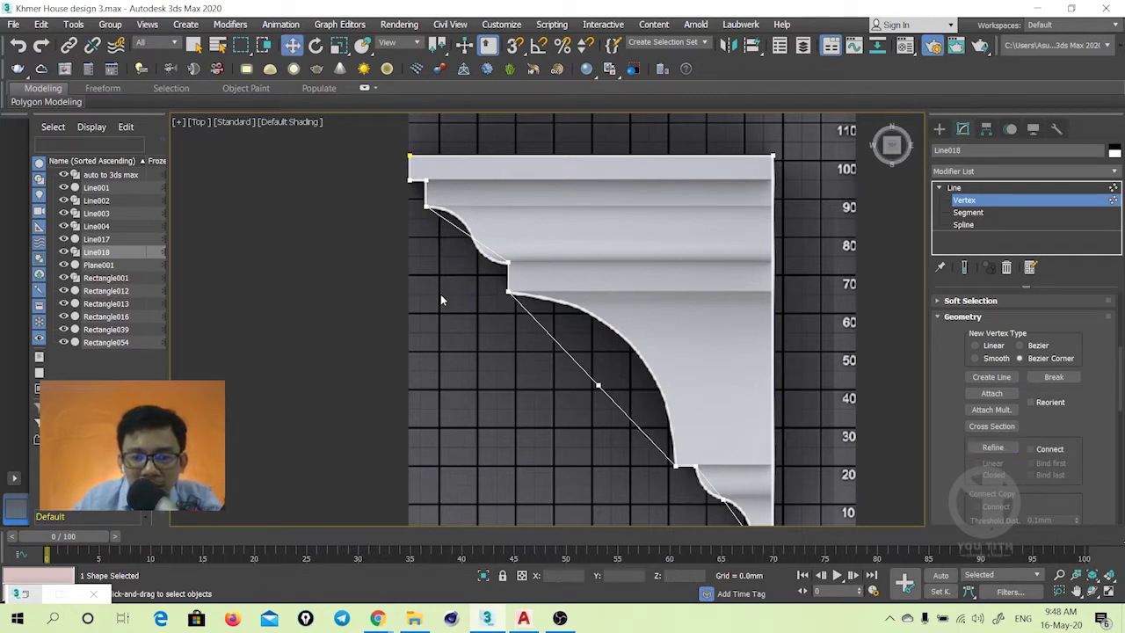
click(598, 386)
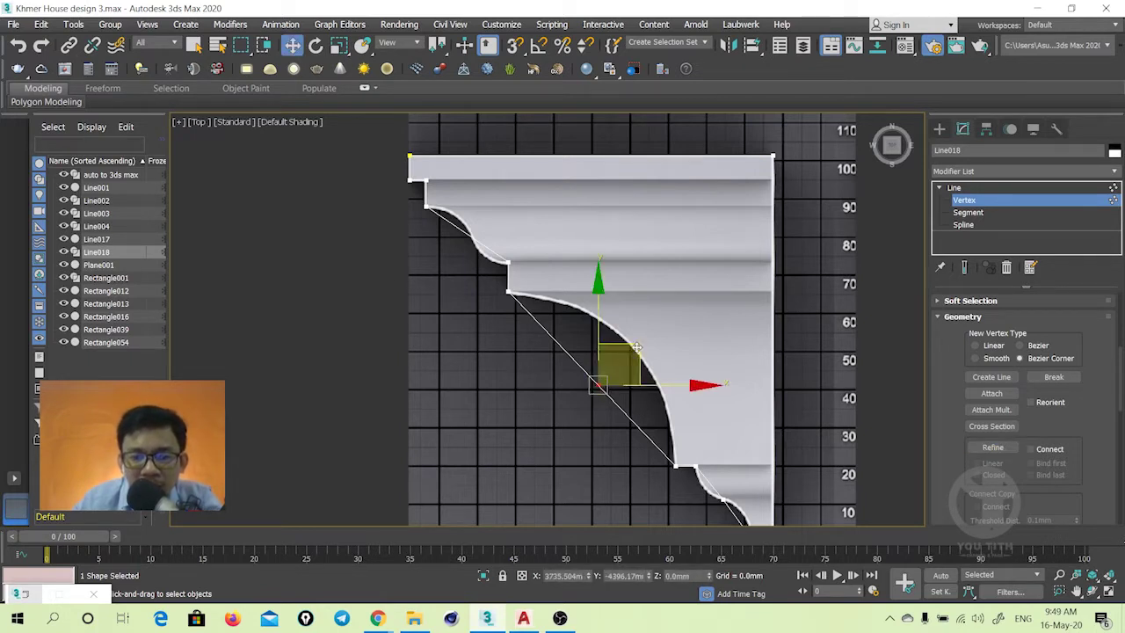
drag(637, 347, 677, 315)
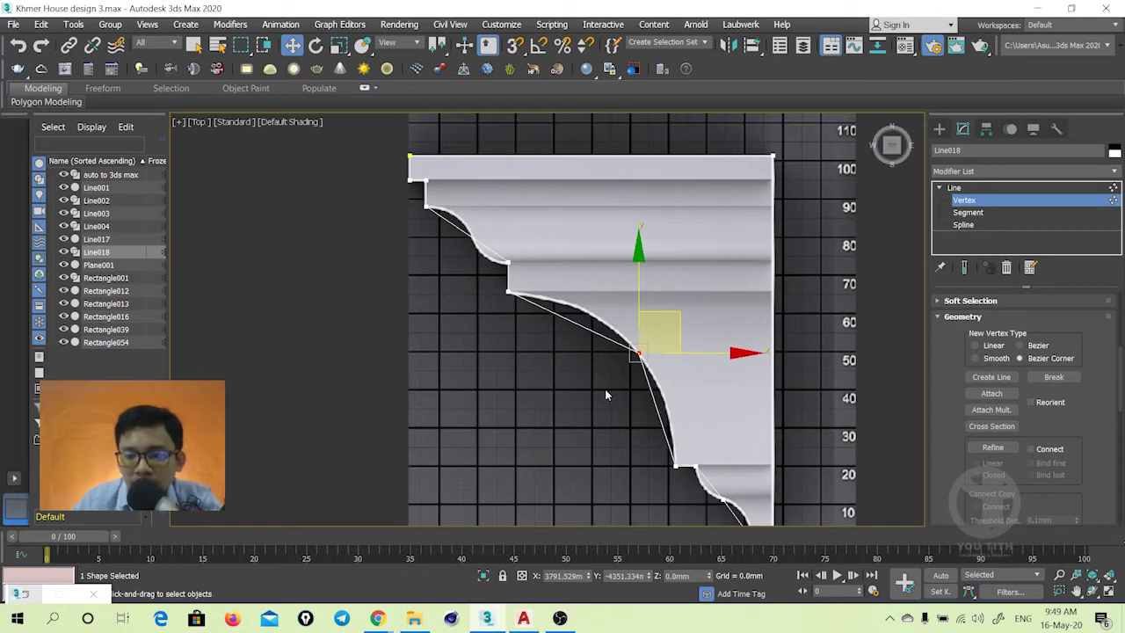
click(956, 188)
key(Delete)
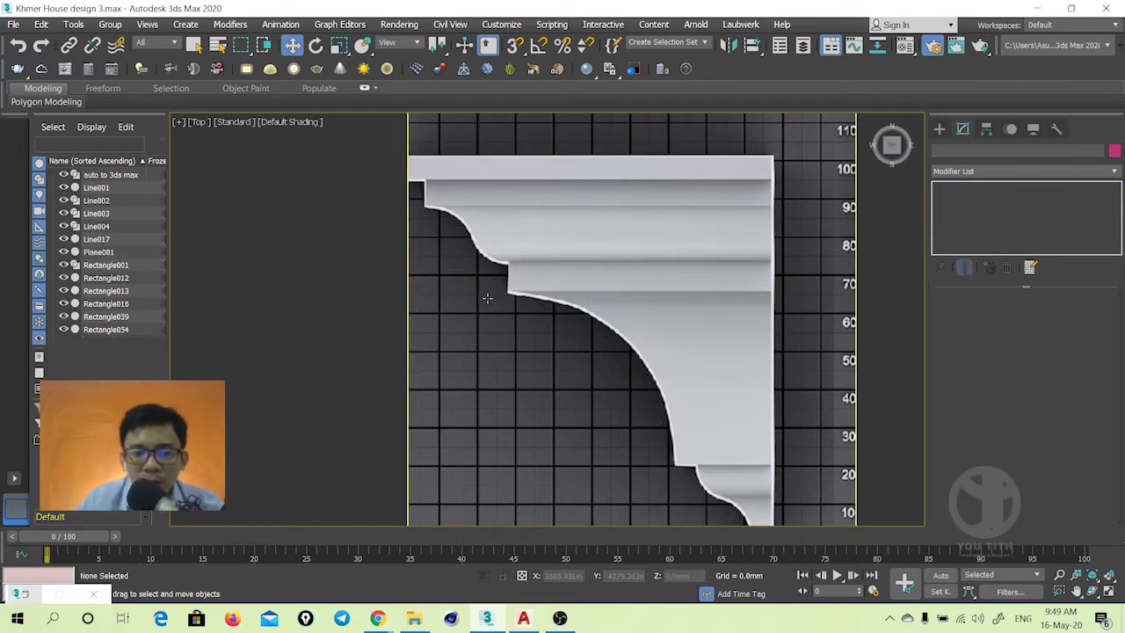
Draw an open six-vertex zigzag Line spline left of the corbel image
scroll(549, 294, down, 3)
middle_drag(549, 294, 752, 323)
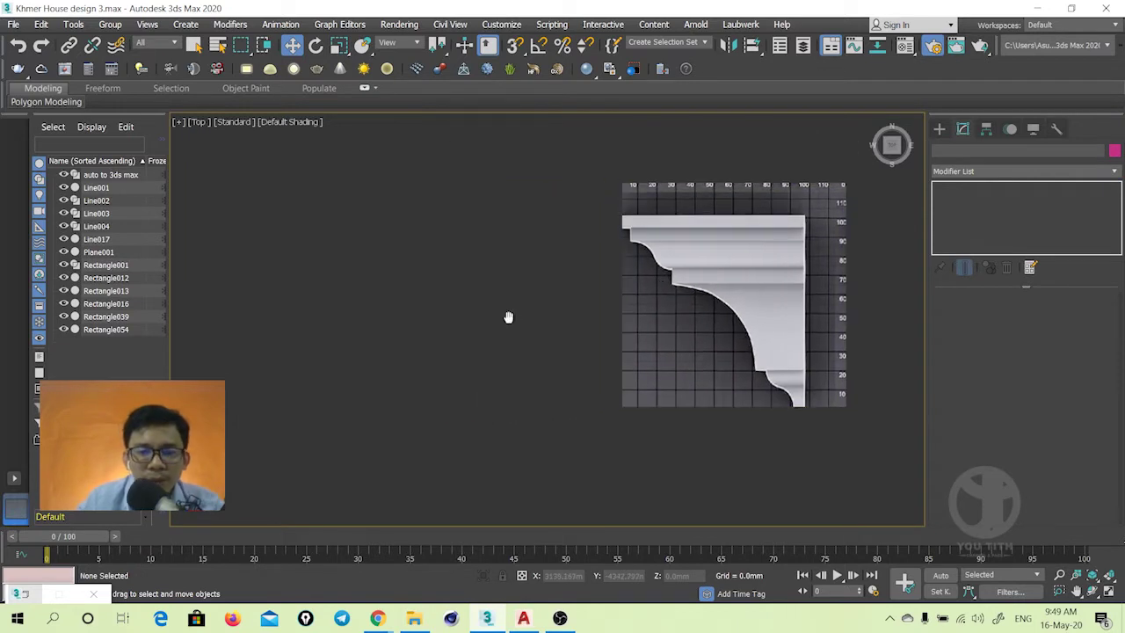
click(939, 129)
click(992, 225)
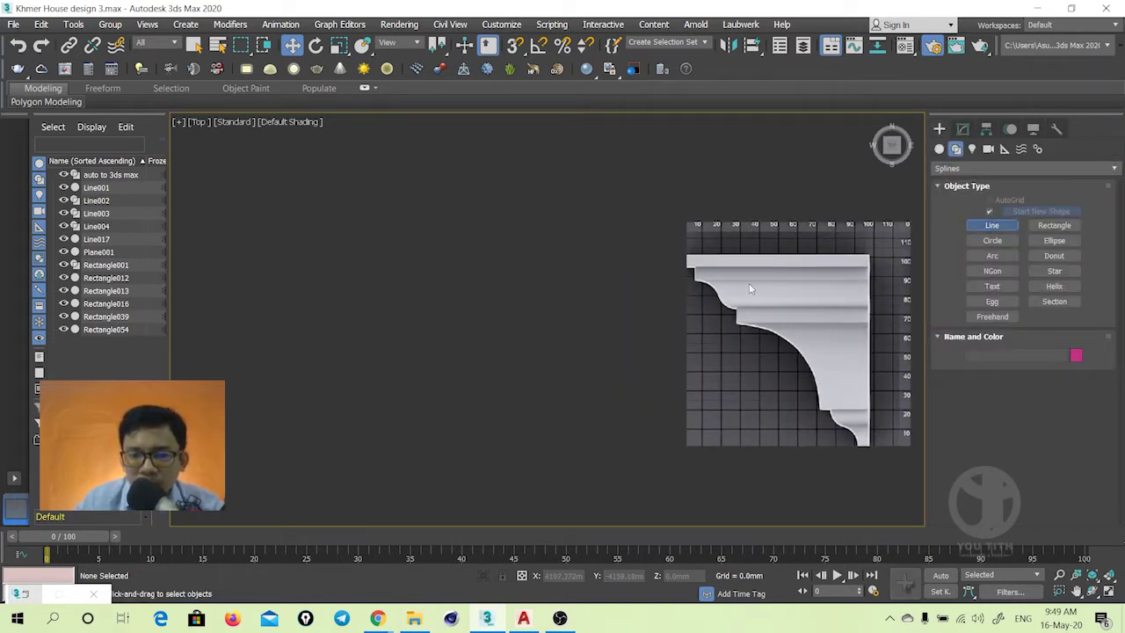
click(319, 311)
click(441, 274)
click(542, 326)
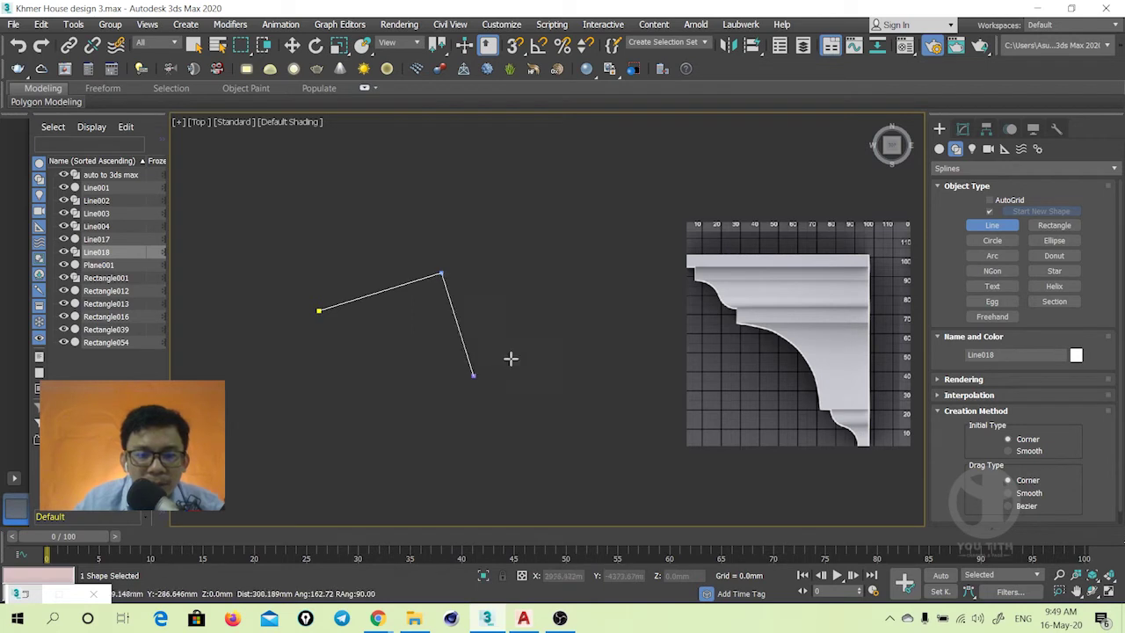
click(589, 273)
click(502, 205)
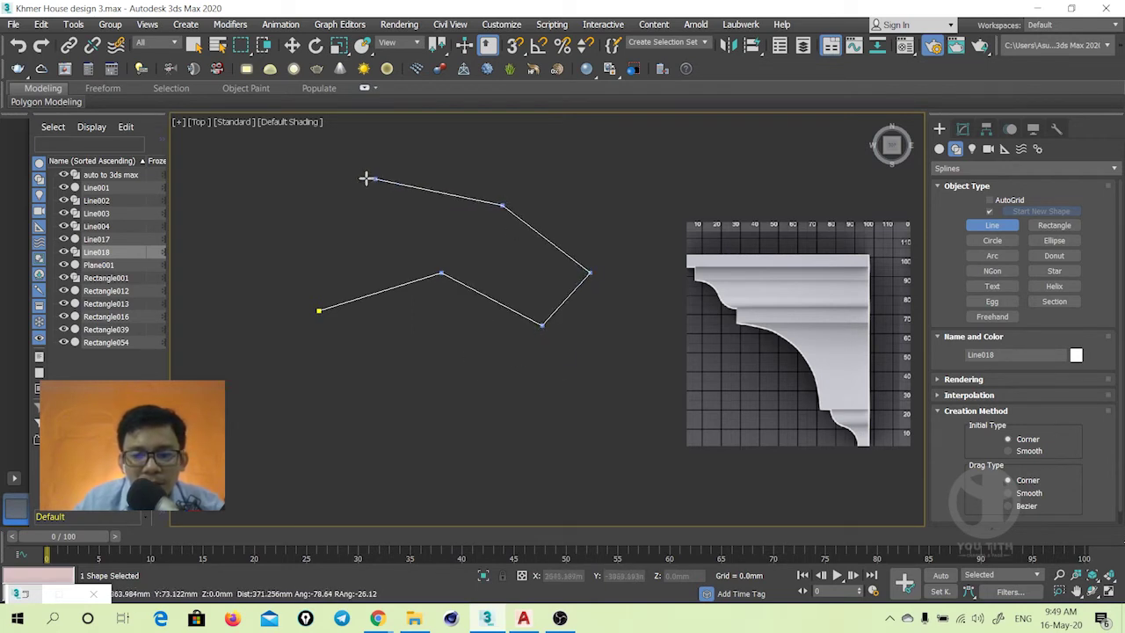
click(376, 238)
right_click(389, 245)
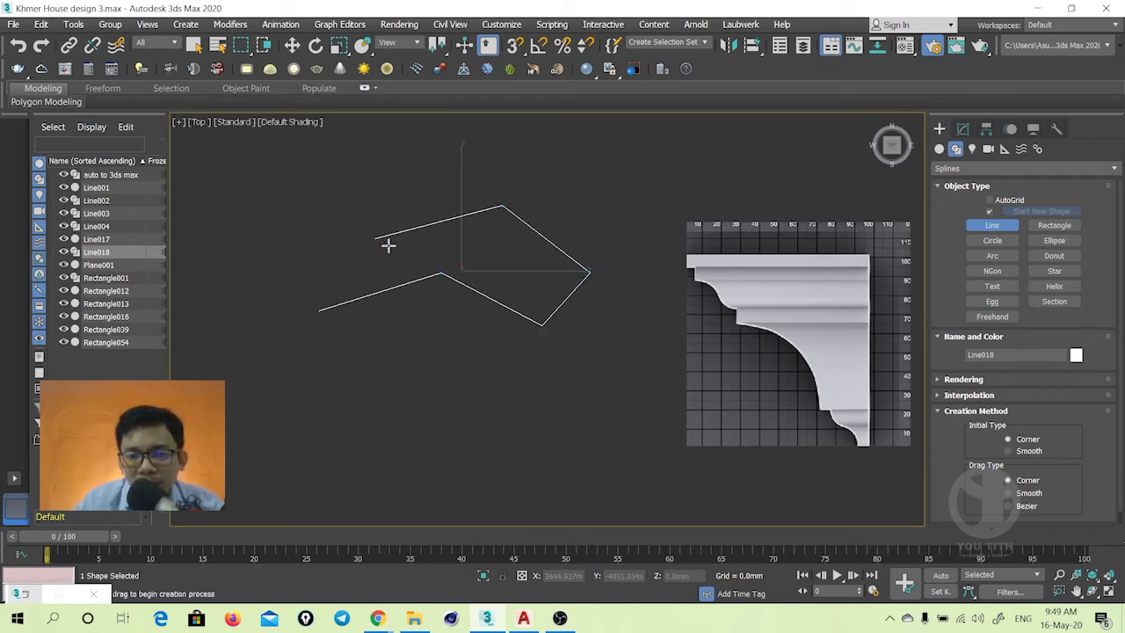
Switch to the Move tool, then re-arm Line creation
middle_drag(514, 301, 489, 306)
key(w)
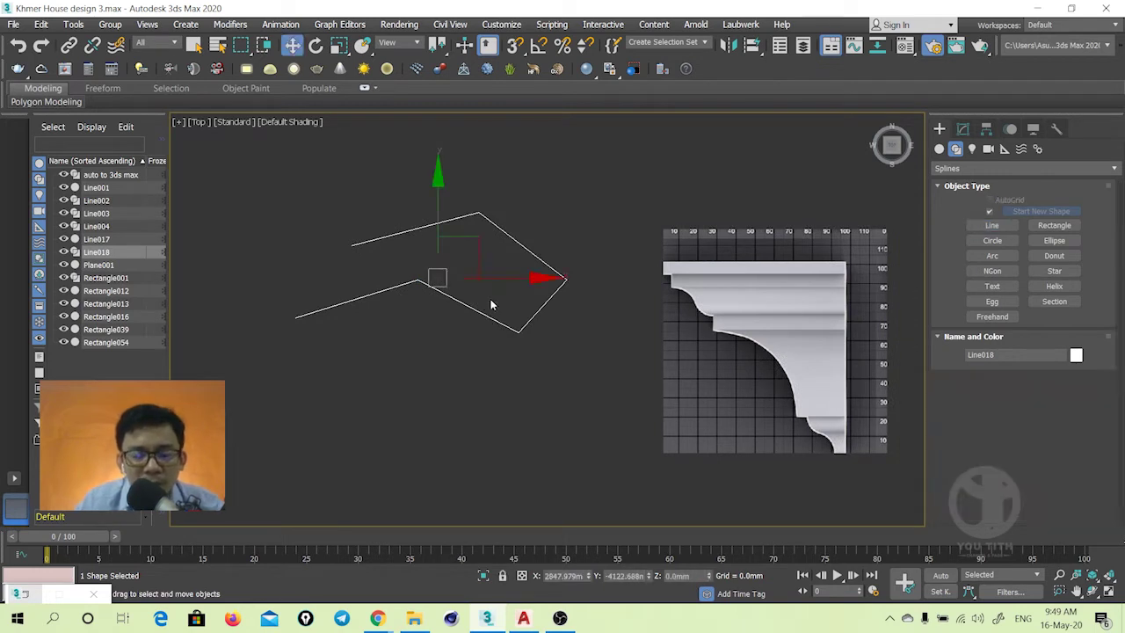
middle_drag(581, 281, 581, 292)
click(991, 226)
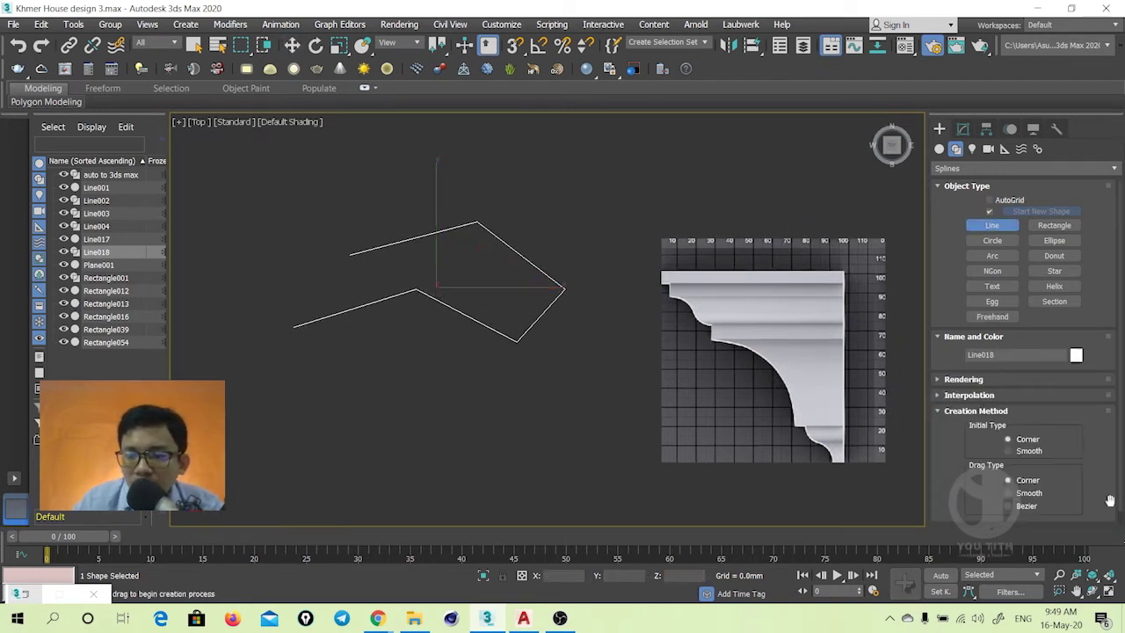
drag(1086, 494, 1091, 473)
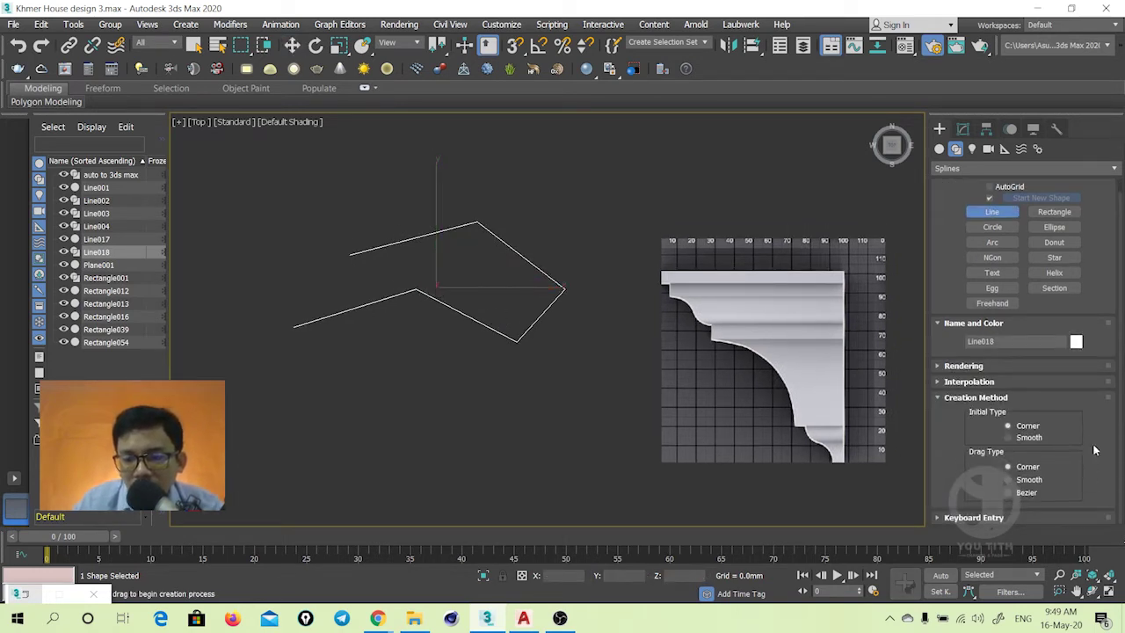
Draw a four-vertex curved practice spline, Line019
click(302, 388)
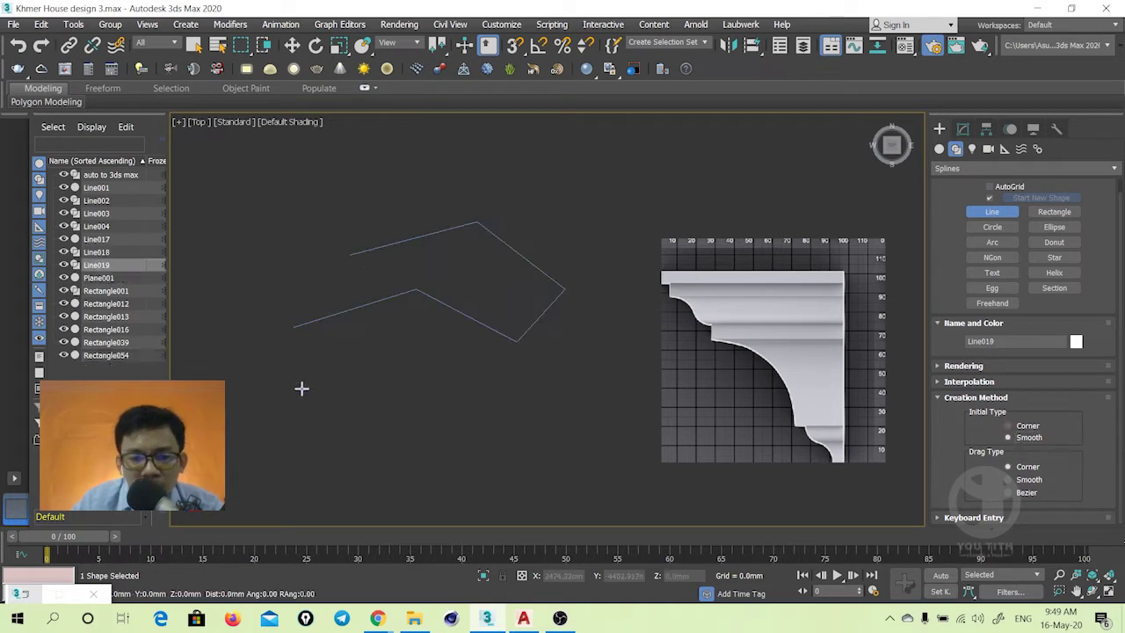
click(433, 367)
click(540, 424)
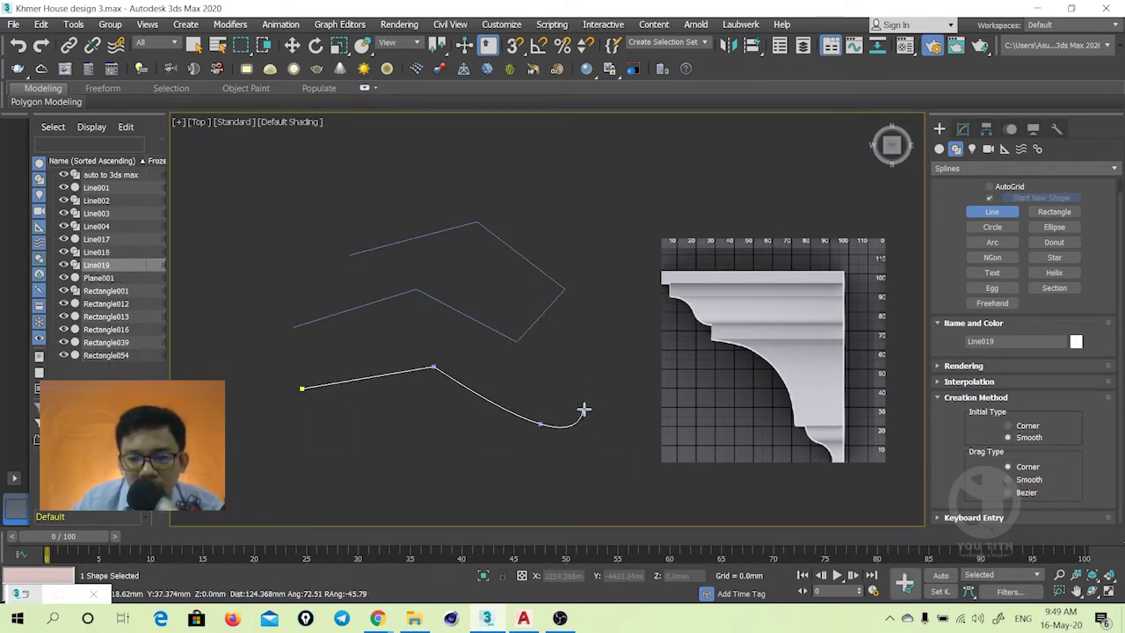
click(610, 309)
right_click(678, 371)
scroll(668, 405, up, 2)
scroll(586, 395, up, 2)
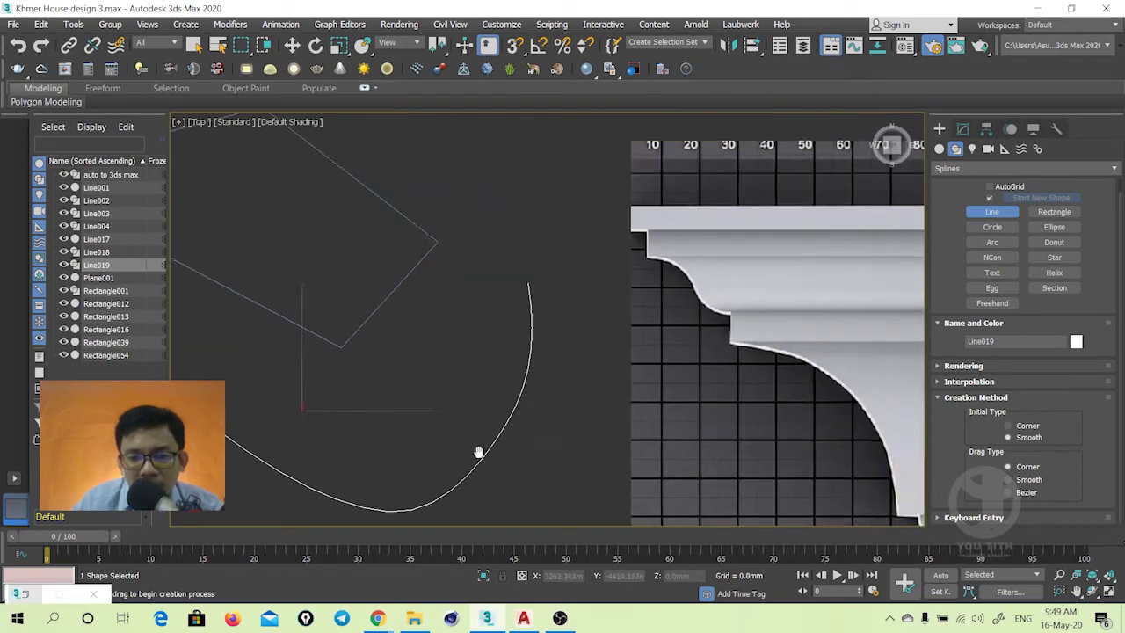
scroll(477, 451, down, 2)
Draw a three-vertex practice spline, Line020, right of the image
click(516, 269)
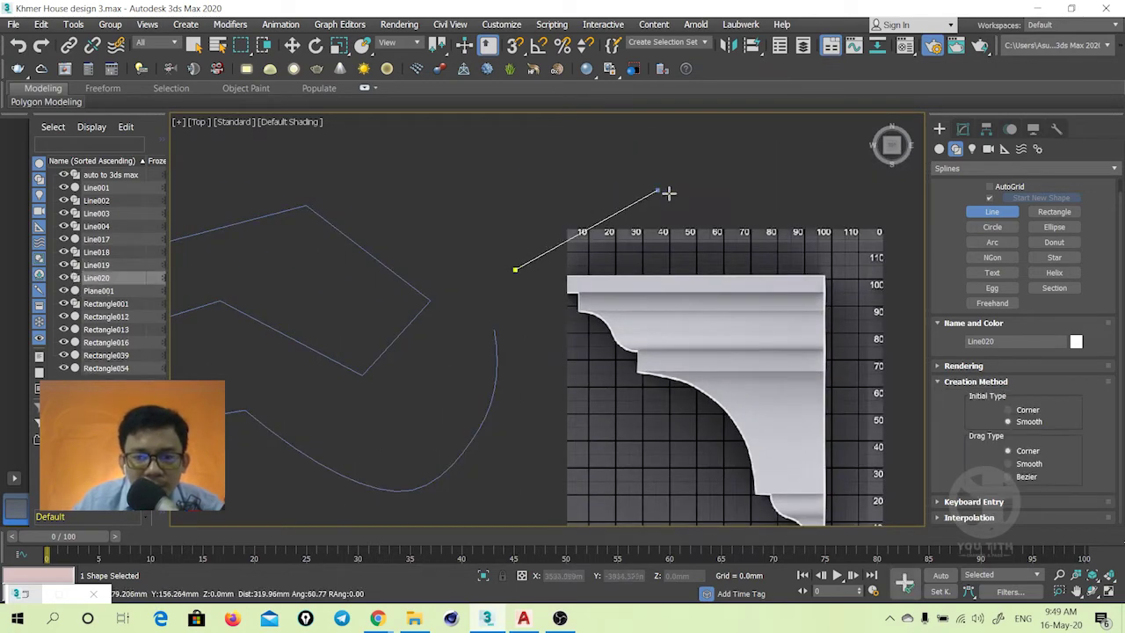
scroll(469, 264, down, 3)
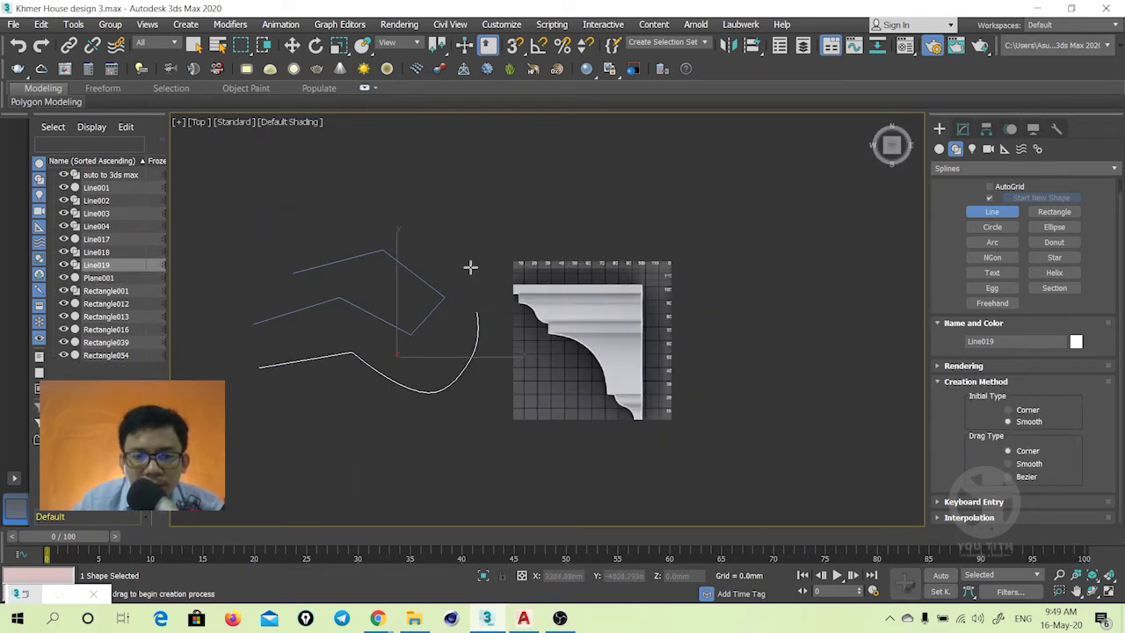
click(725, 211)
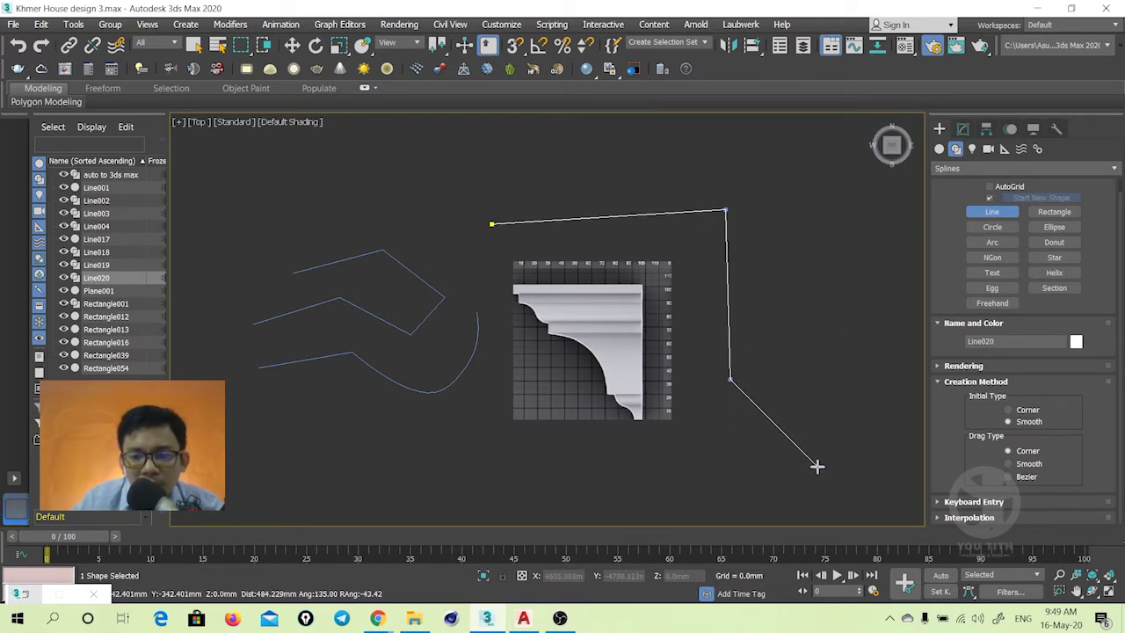
click(817, 363)
right_click(835, 224)
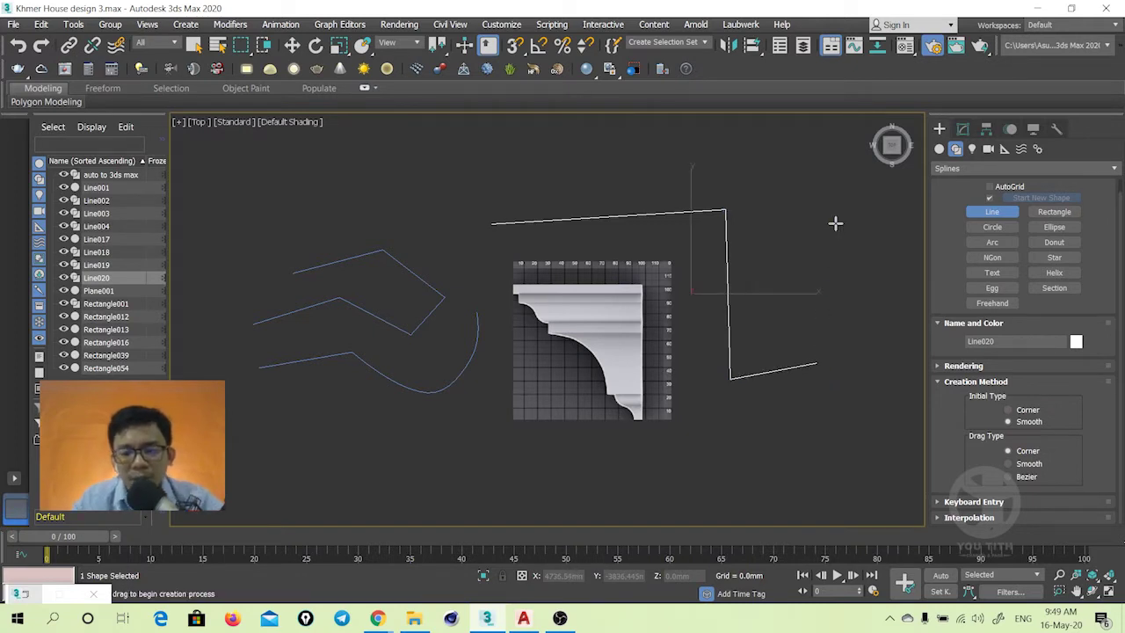
Draw the curved spline Line021 below right of the image and switch to Move
click(757, 442)
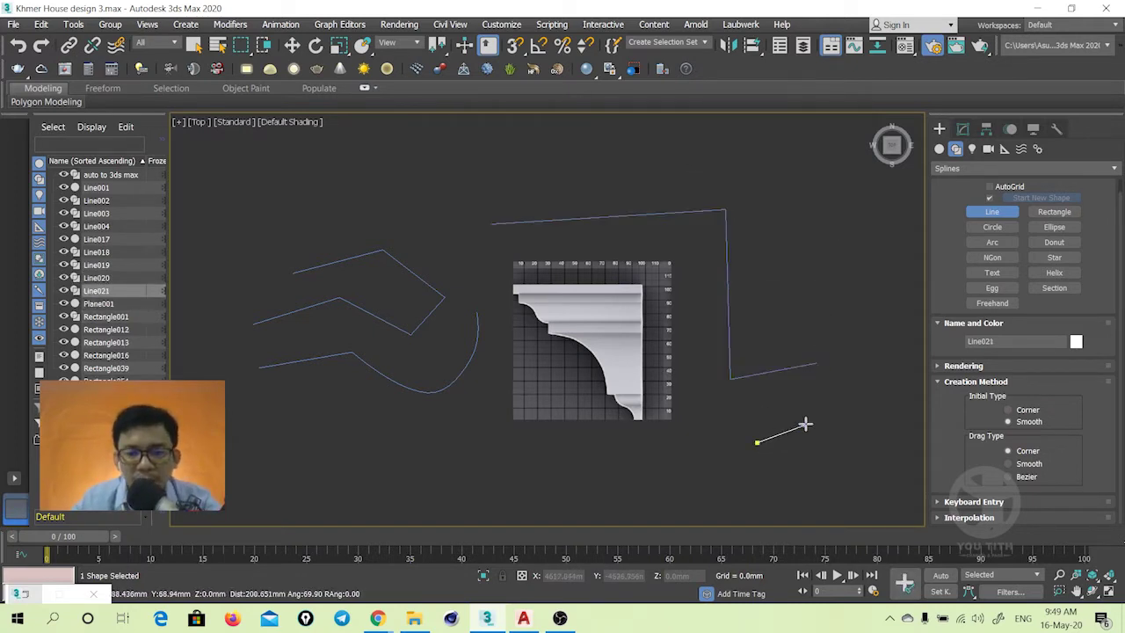
click(863, 393)
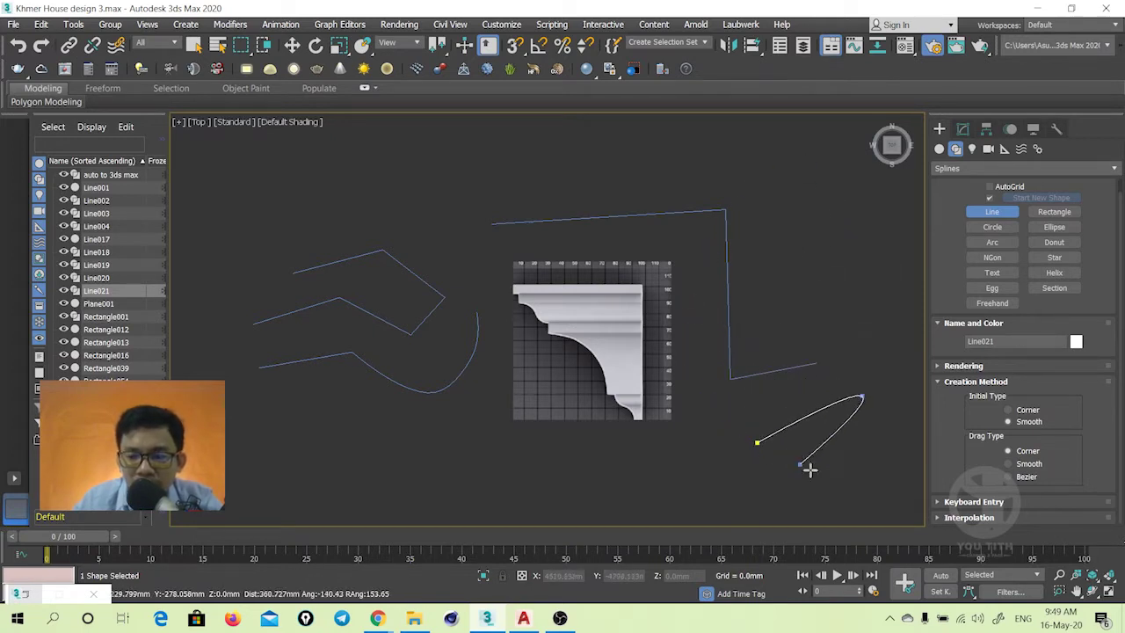
click(802, 237)
right_click(770, 331)
key(w)
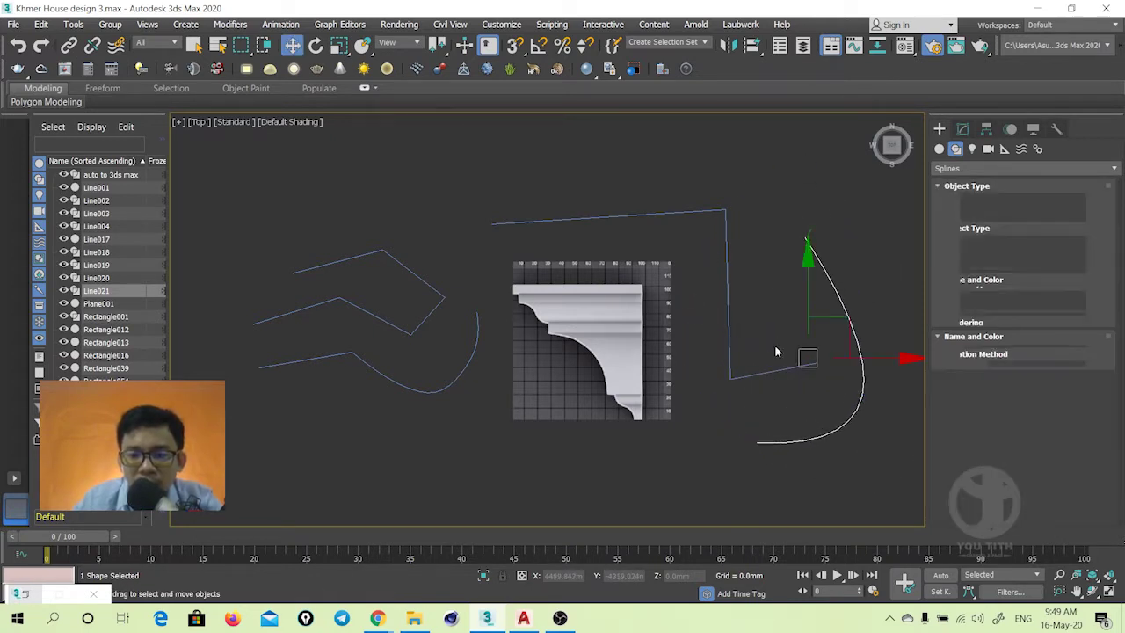
scroll(588, 330, up, 4)
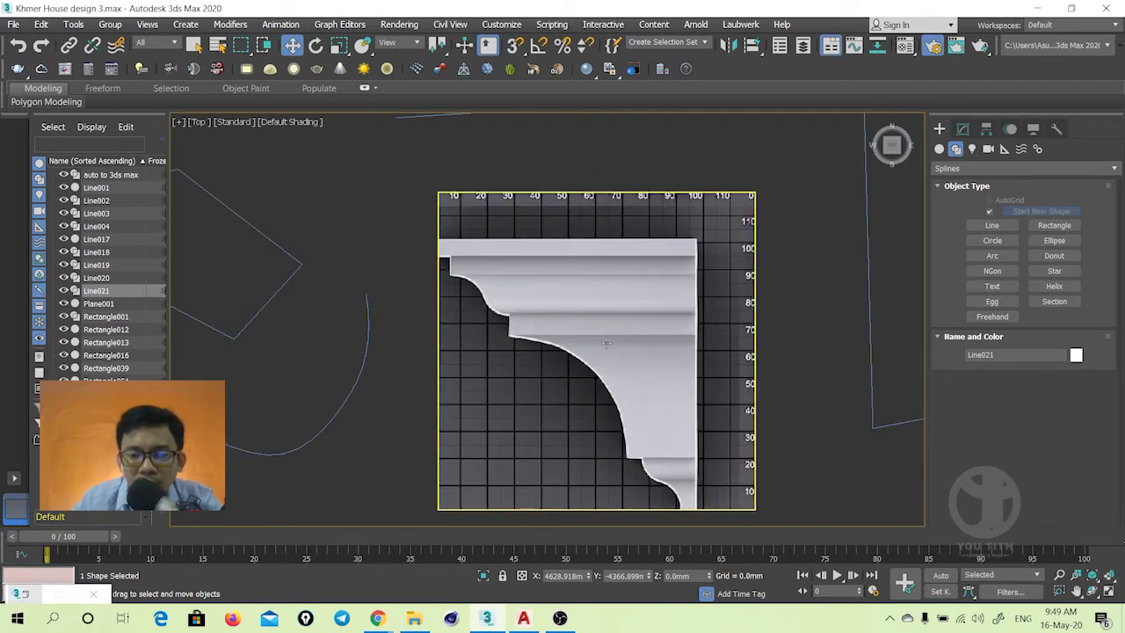
middle_drag(606, 343, 600, 301)
click(962, 130)
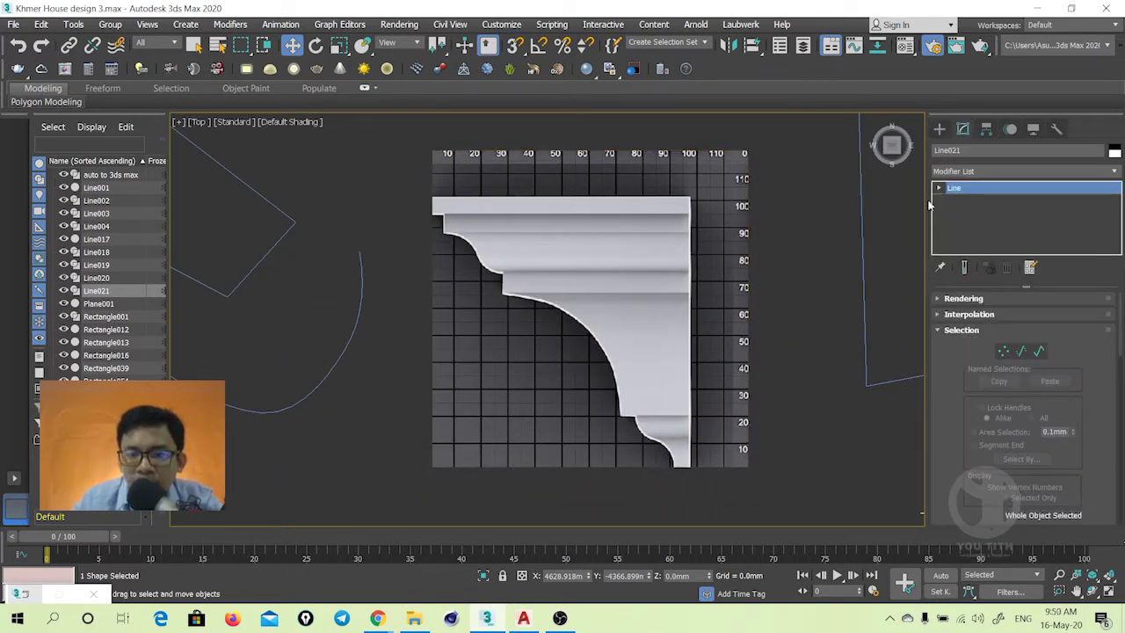
click(940, 129)
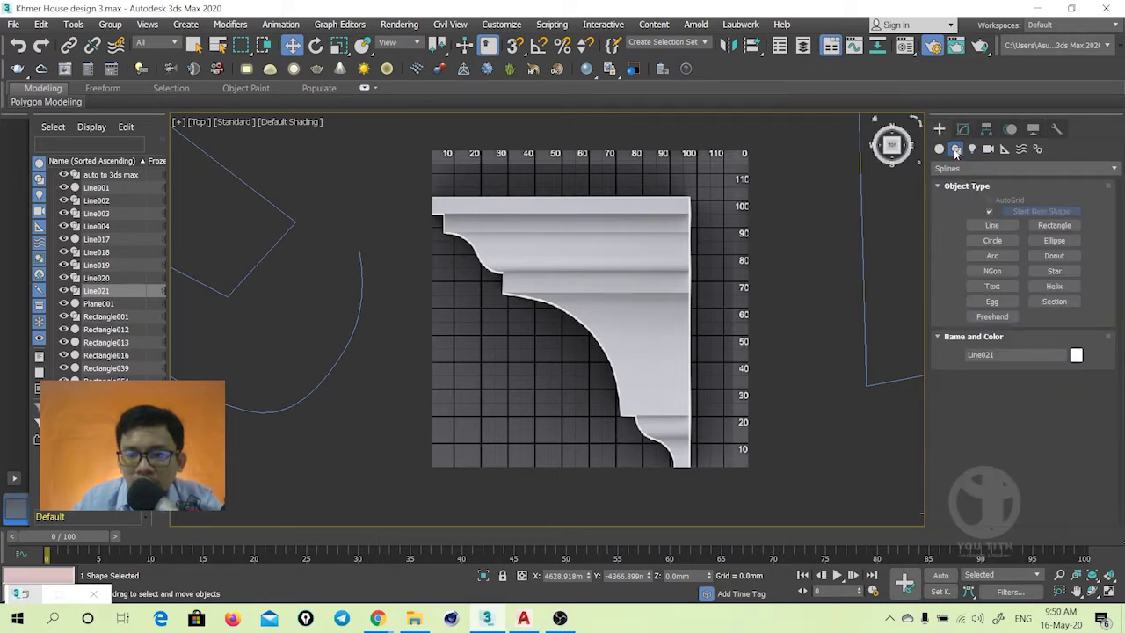
click(993, 225)
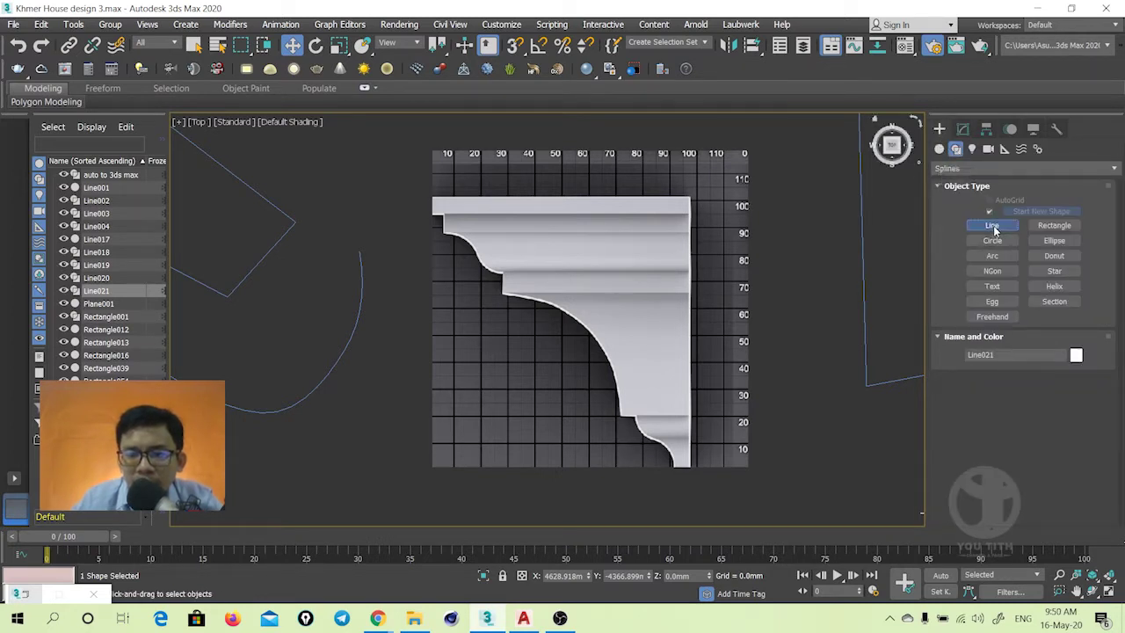
click(430, 196)
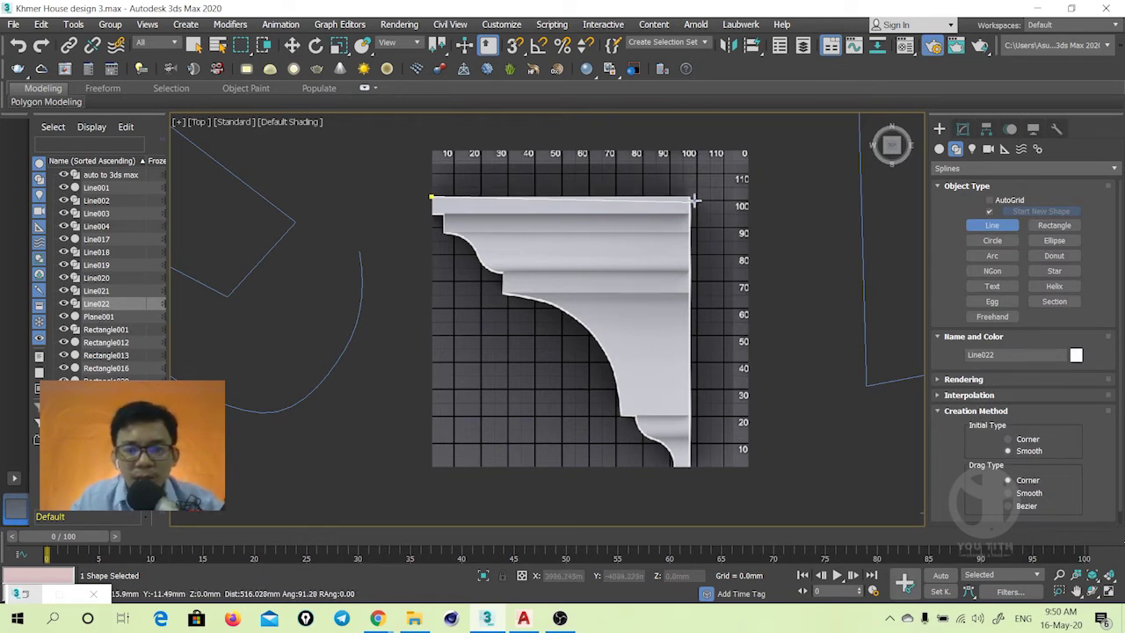
click(688, 196)
key(BackSpace)
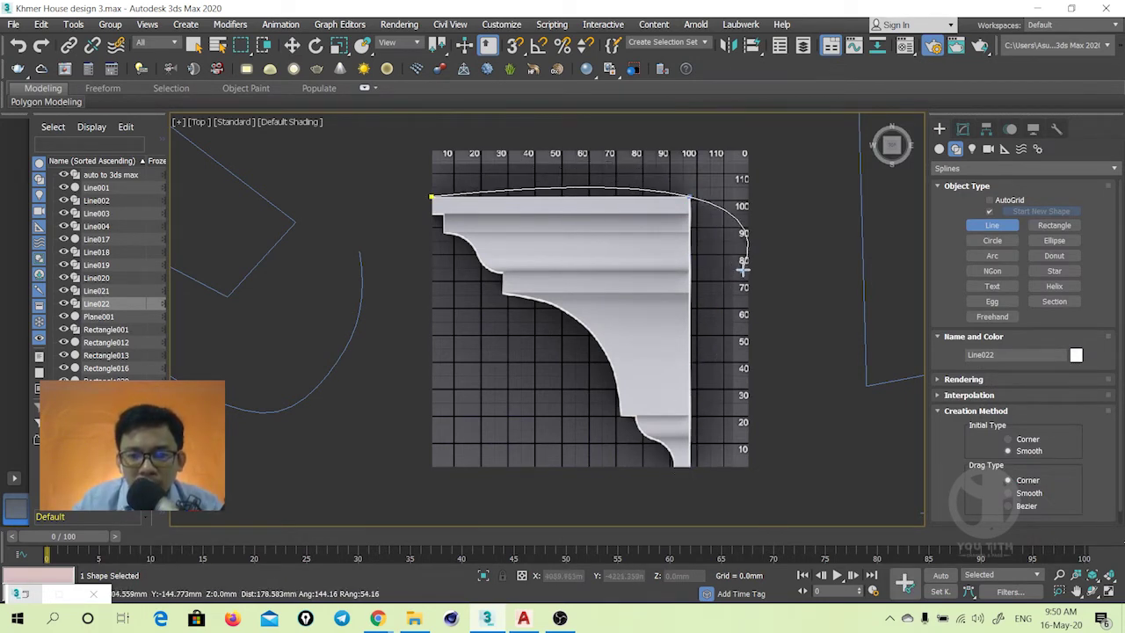
right_click(682, 249)
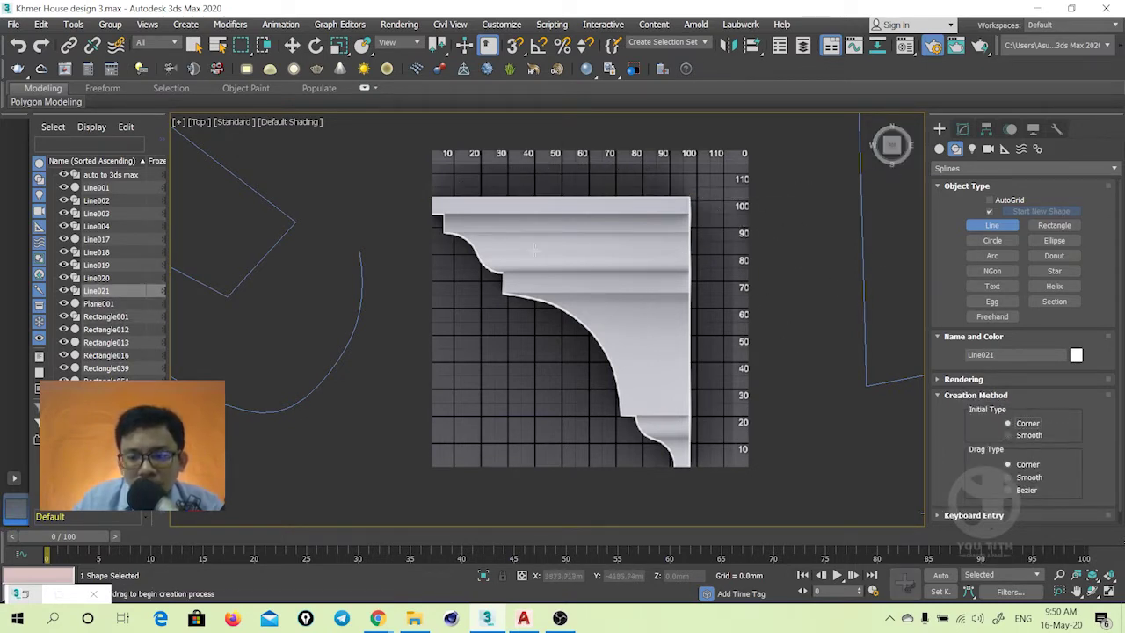
click(433, 197)
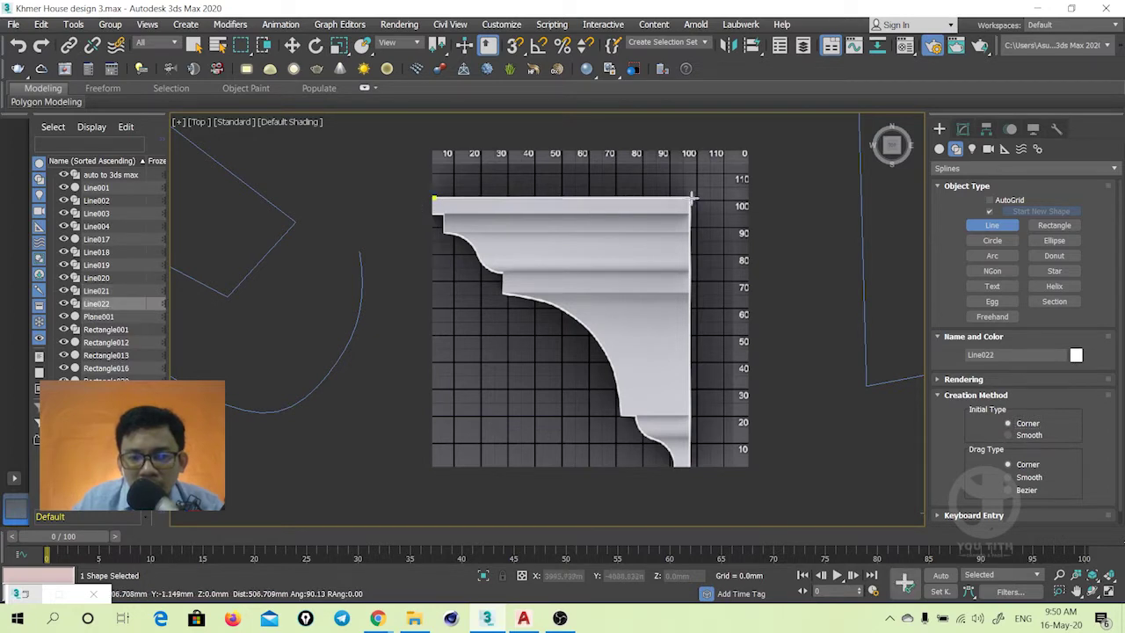
click(689, 199)
click(689, 467)
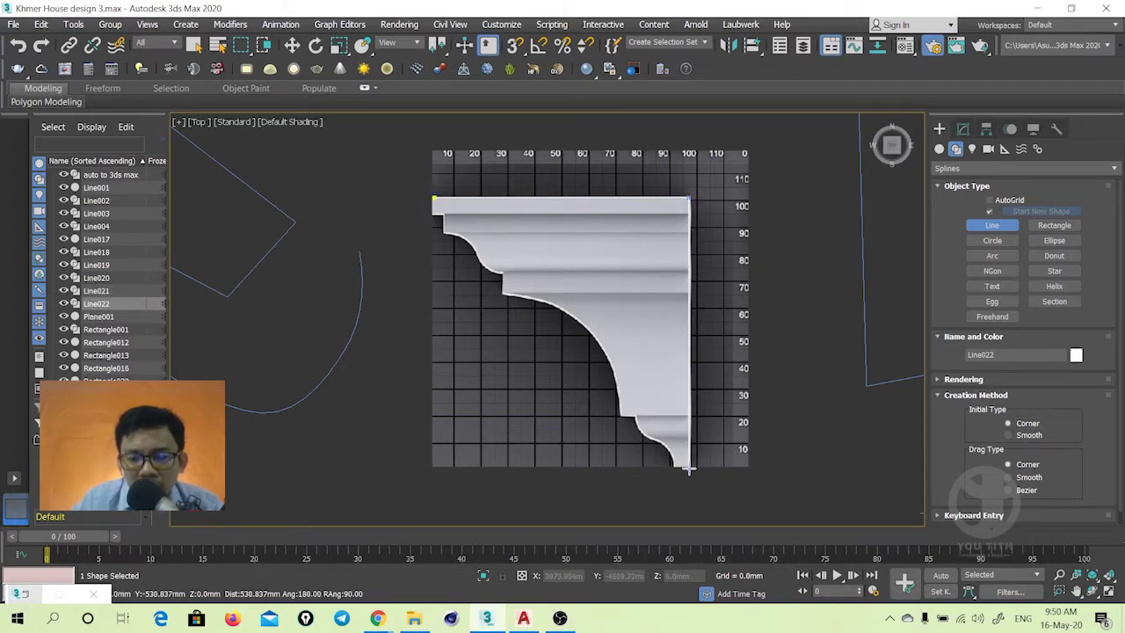
click(672, 469)
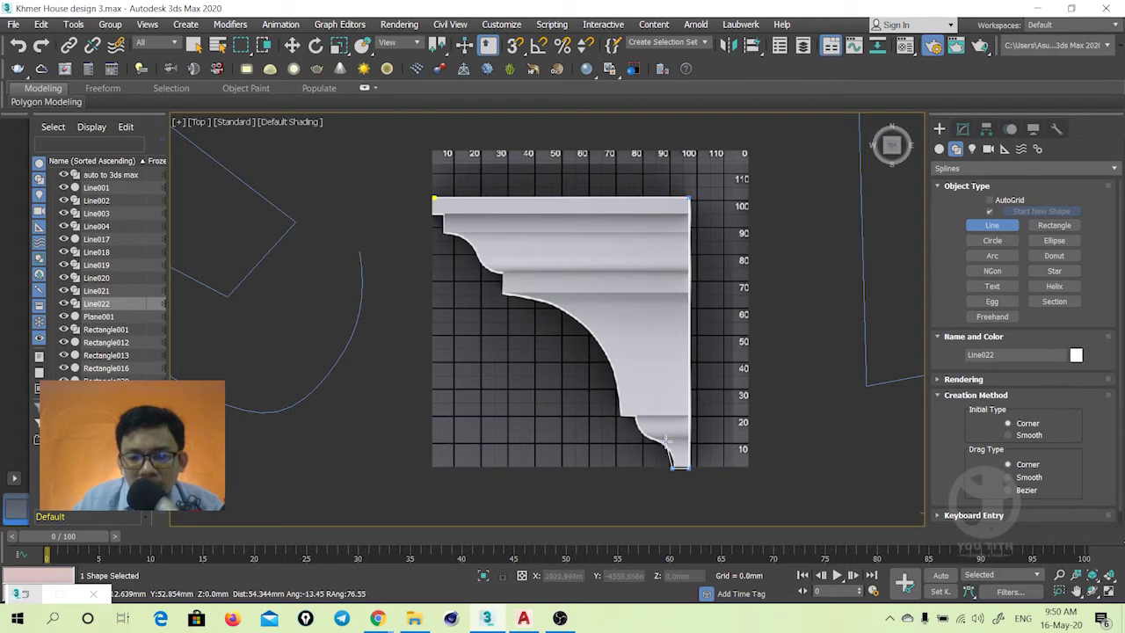
scroll(609, 424, up, 2)
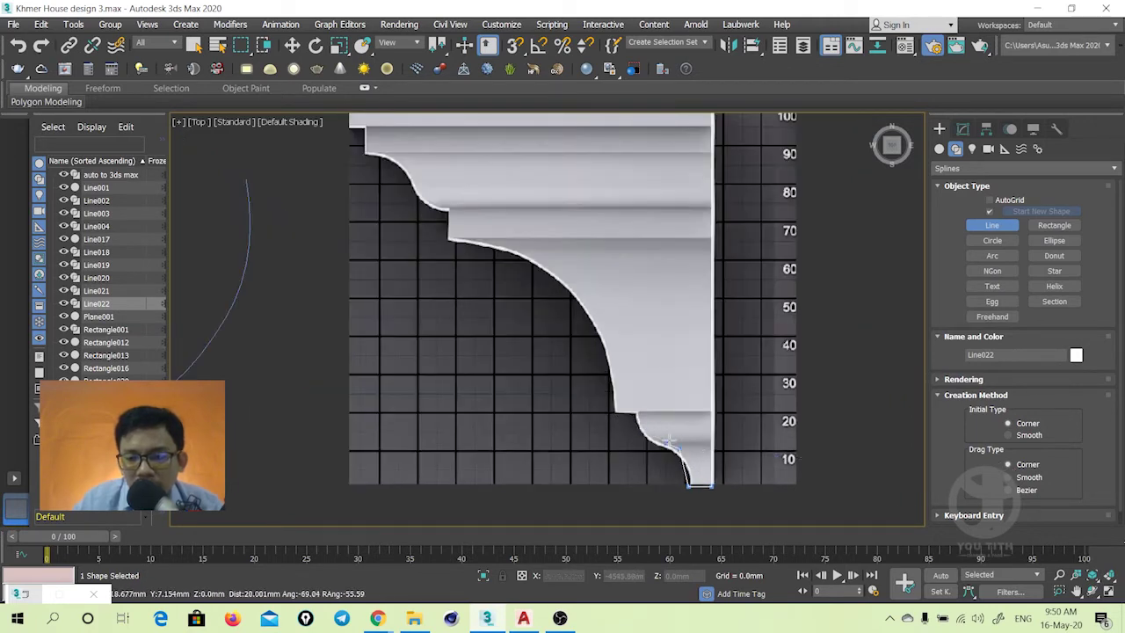
right_click(625, 353)
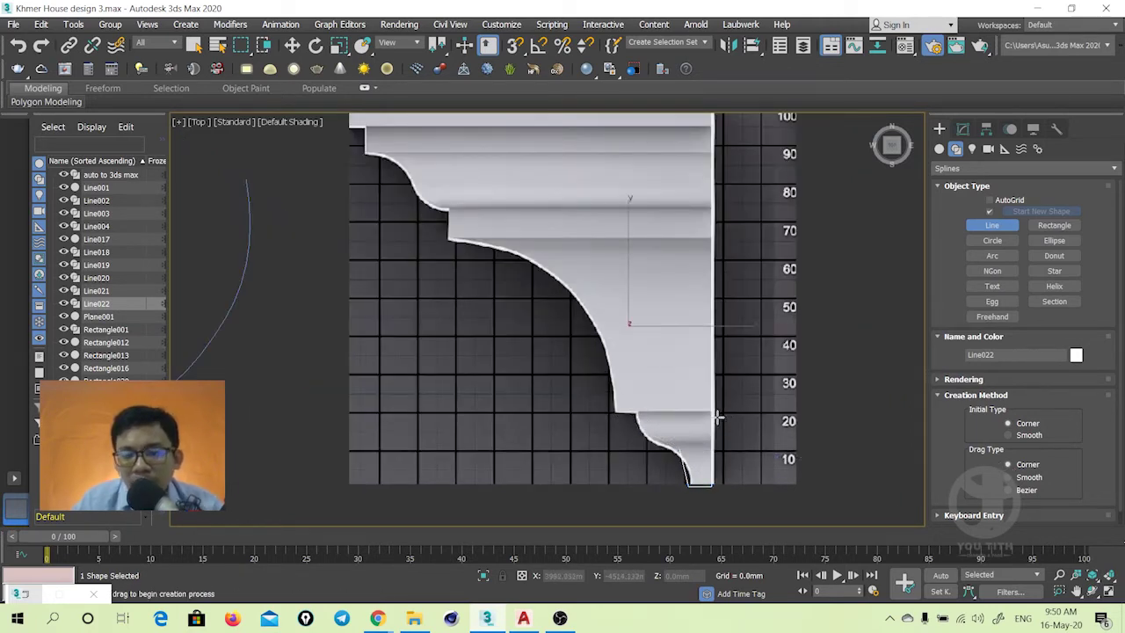
scroll(722, 418, down, 2)
key(Delete)
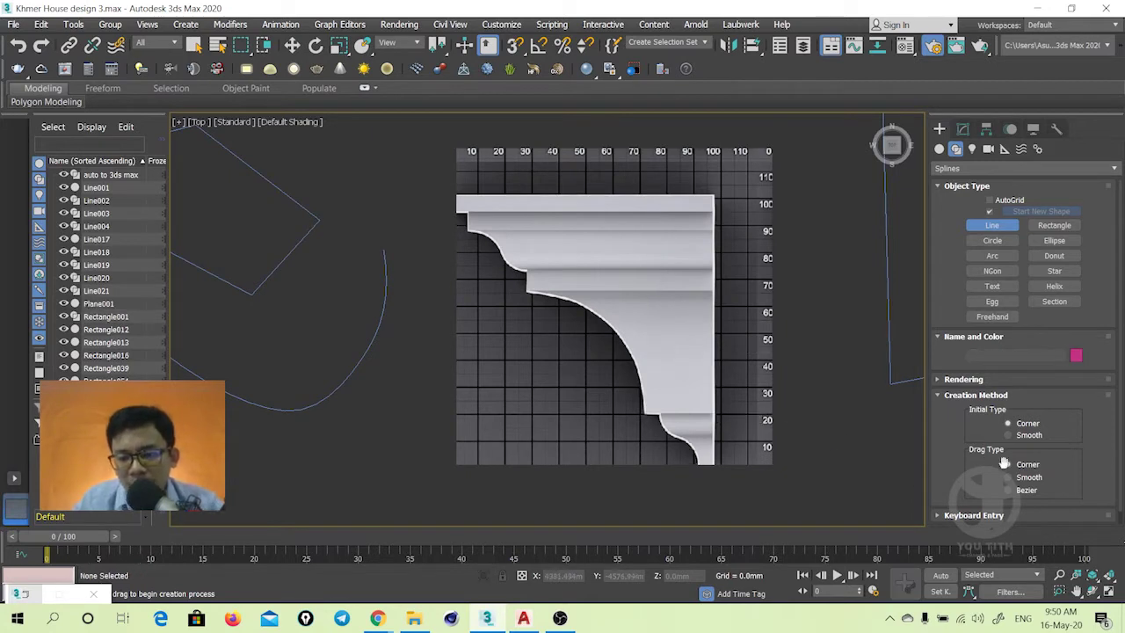
Set the line Initial Type to Smooth and start tracing the corbel's outer edges
click(1020, 435)
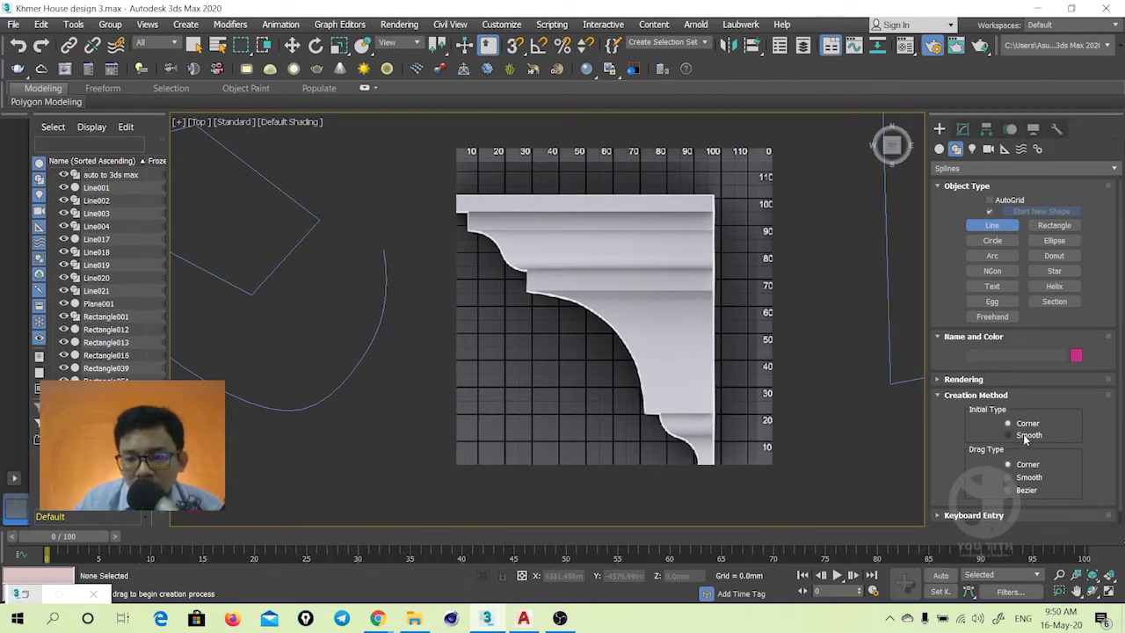
click(457, 195)
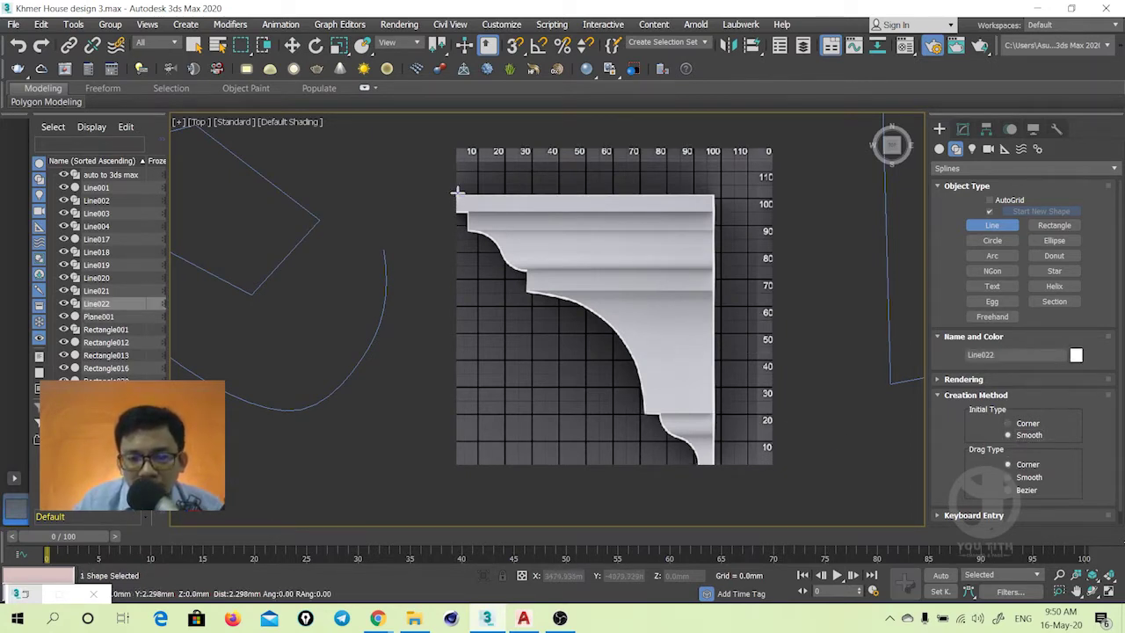
click(713, 193)
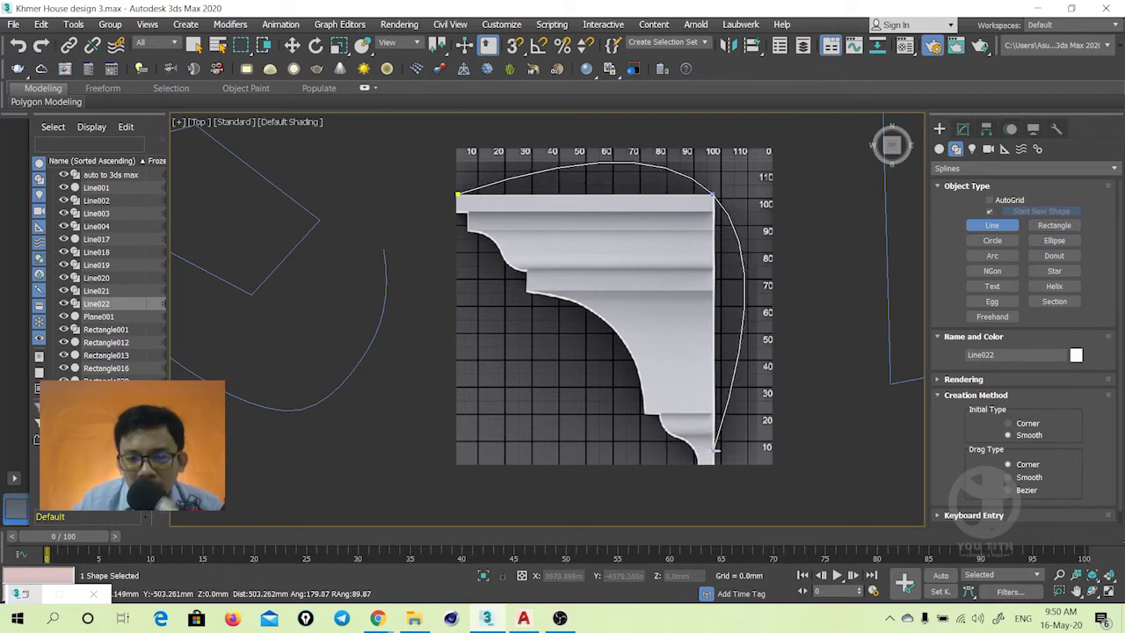
click(701, 468)
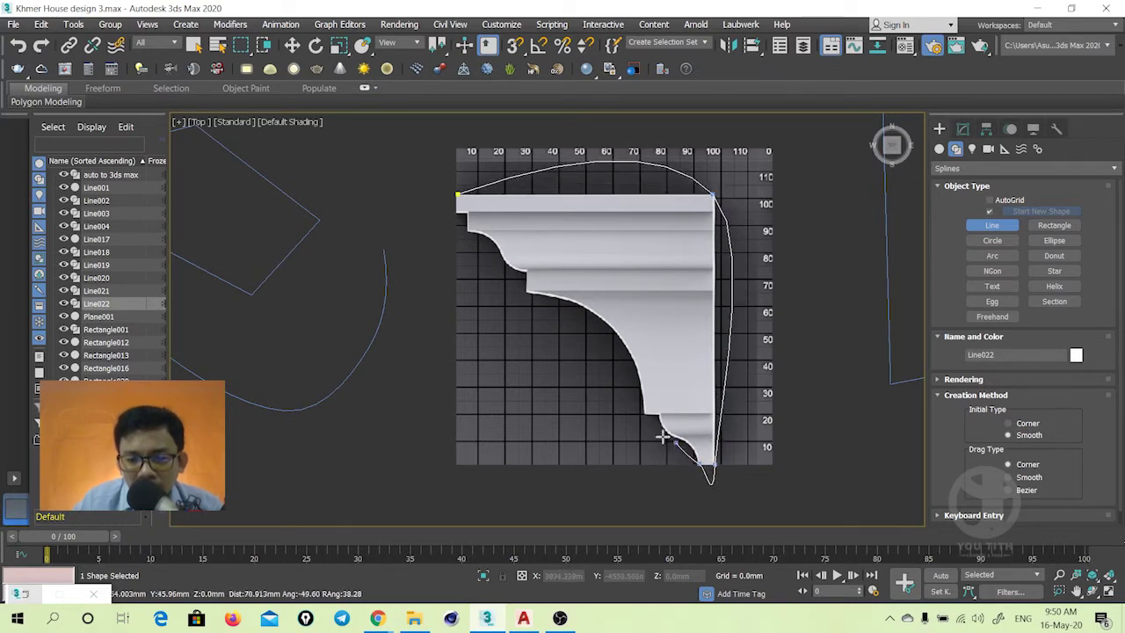
click(641, 413)
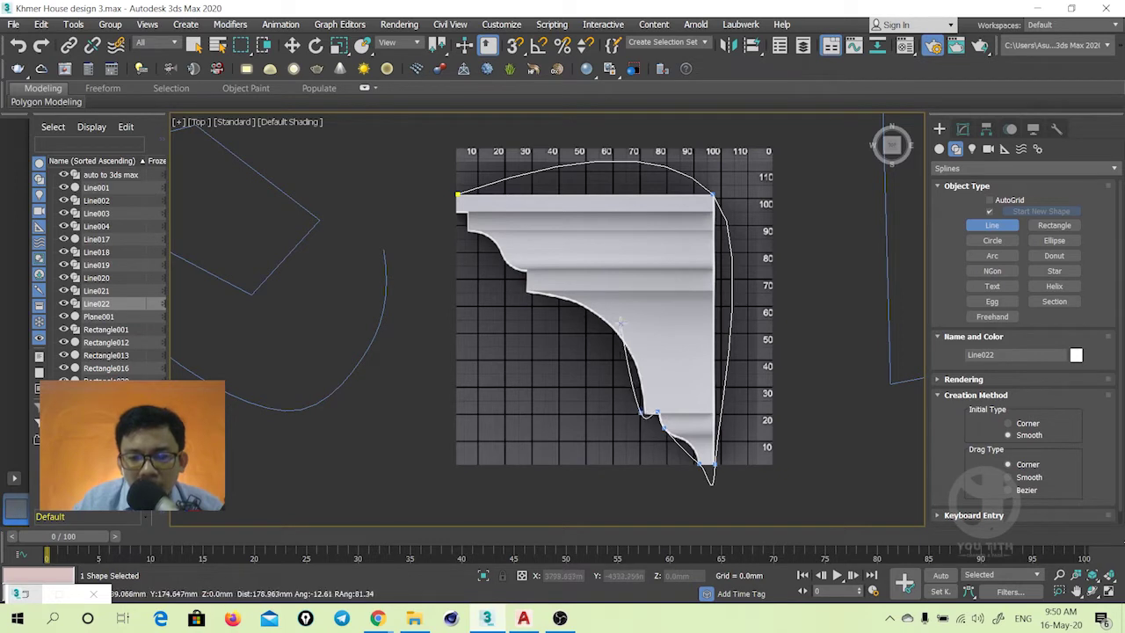
click(602, 314)
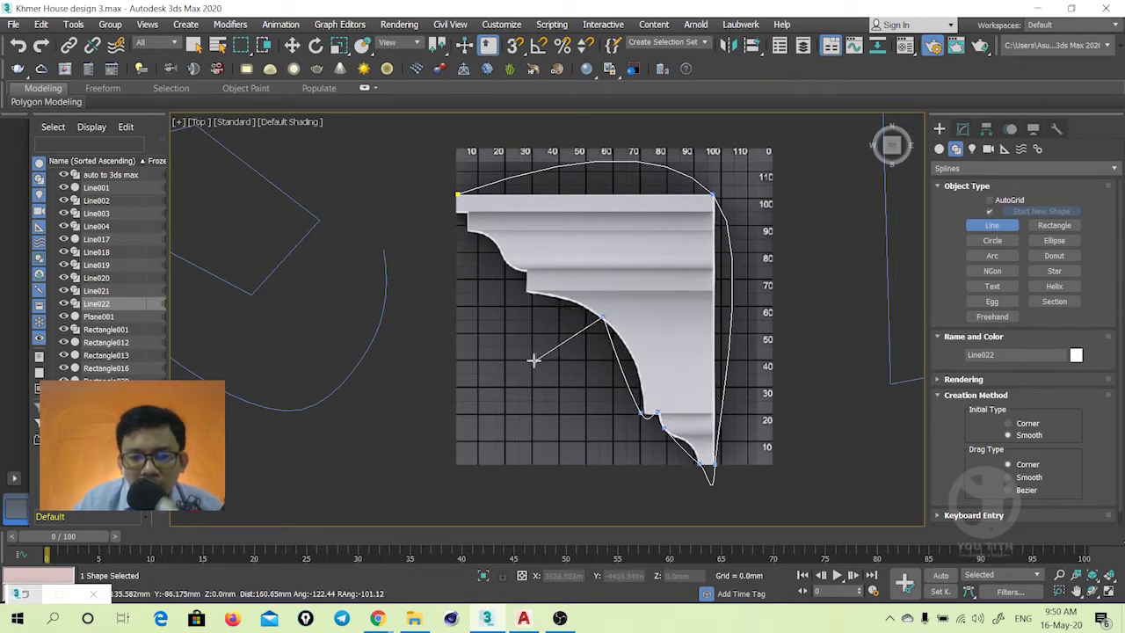
Finish the smooth trace, close it at the first vertex, then delete it
click(526, 290)
click(428, 289)
right_click(425, 241)
key(BackSpace)
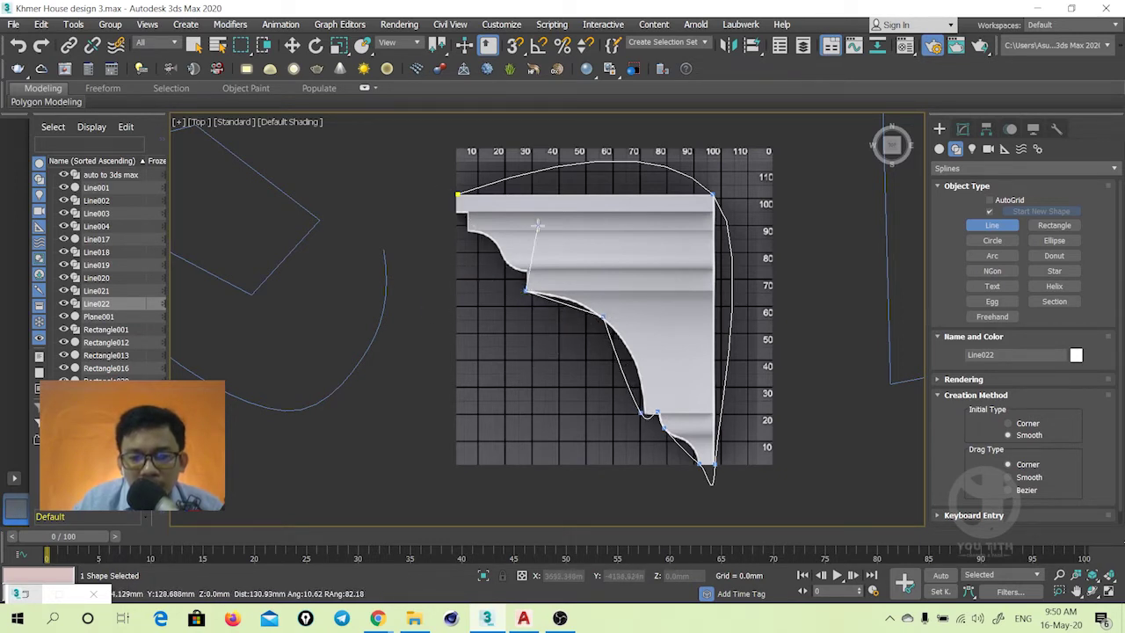
click(458, 194)
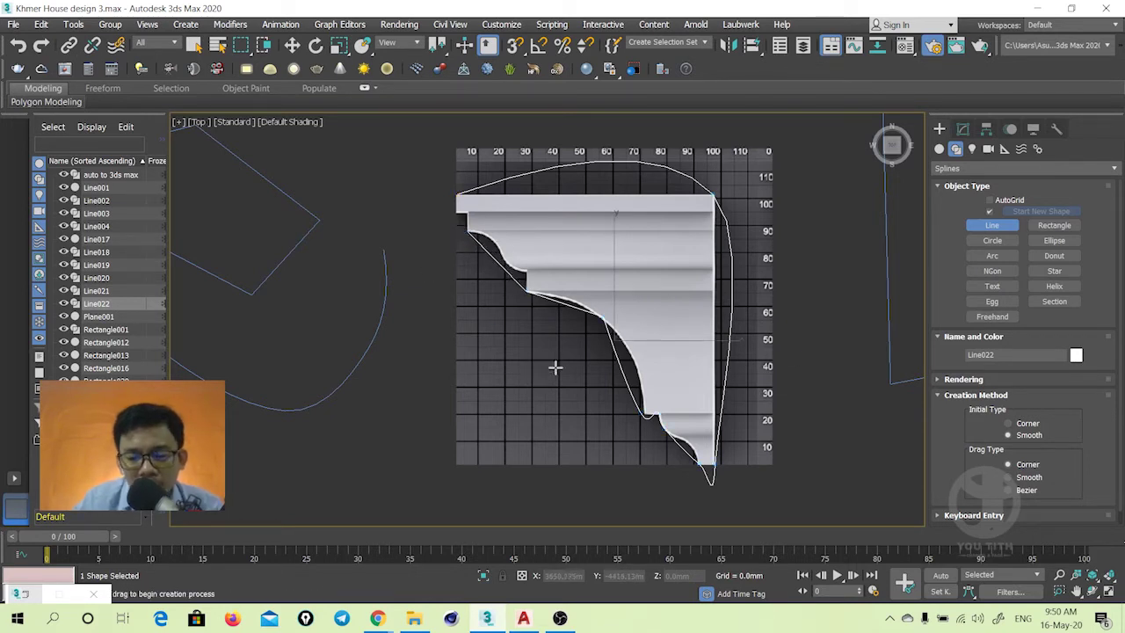
key(Delete)
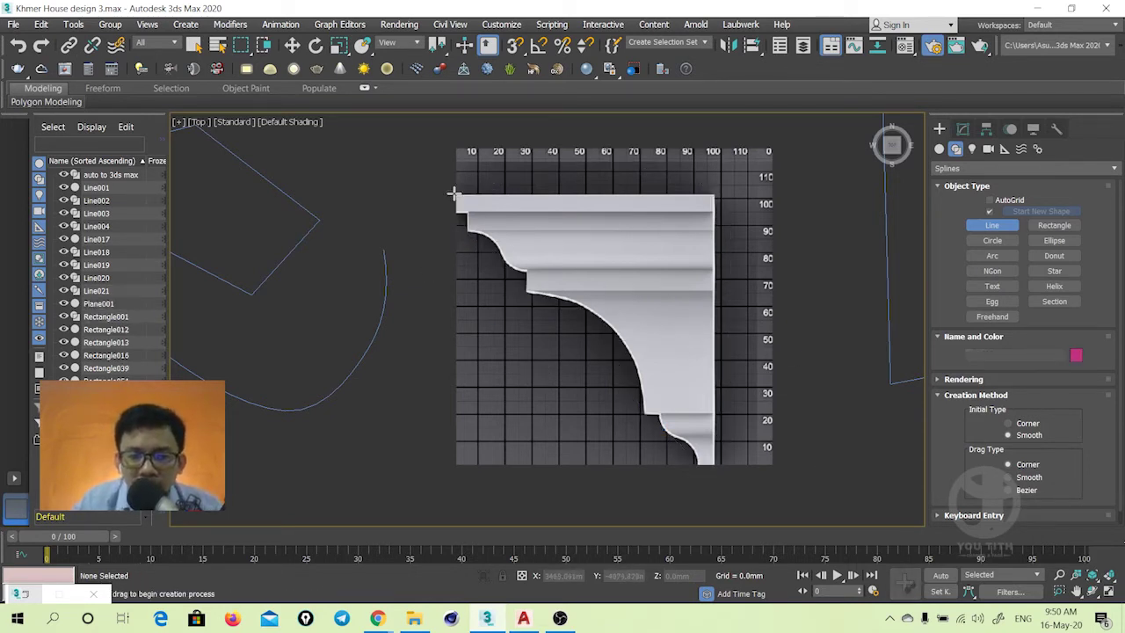
Trace Line022 from the corbel's top corners down to the bottom corner and lower curve
click(455, 193)
click(597, 195)
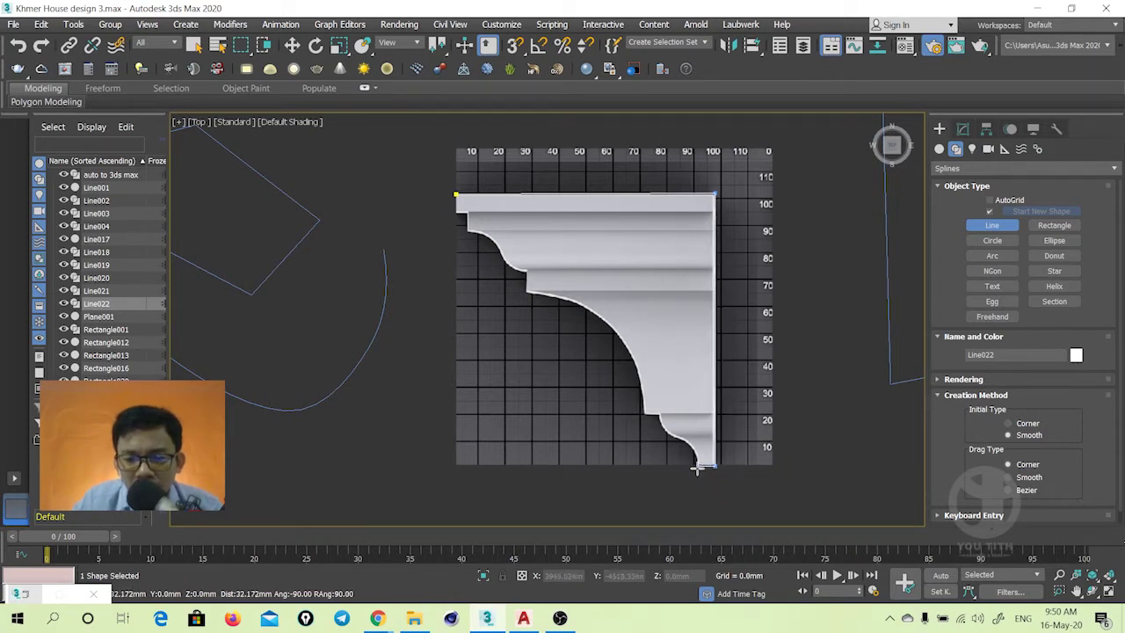
click(691, 464)
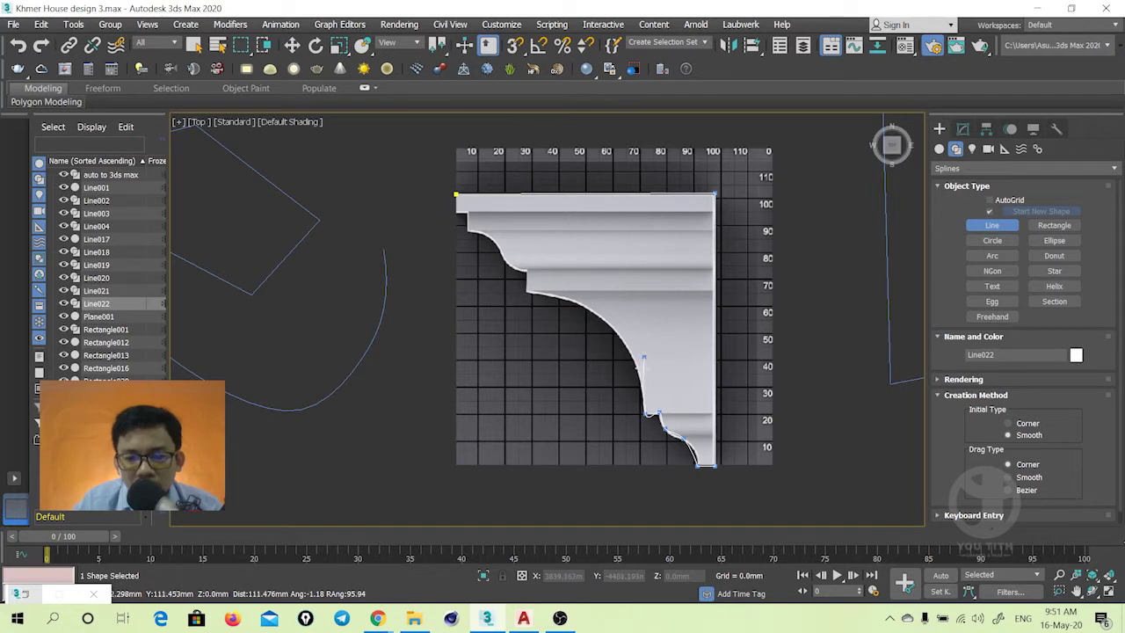
scroll(652, 441, up, 3)
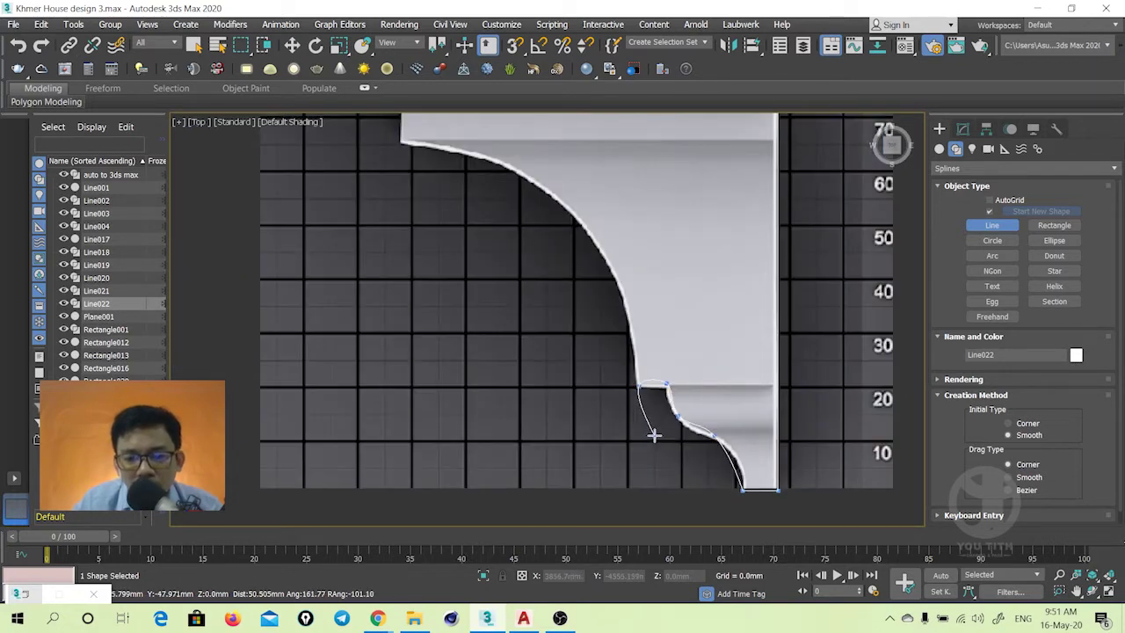
click(622, 382)
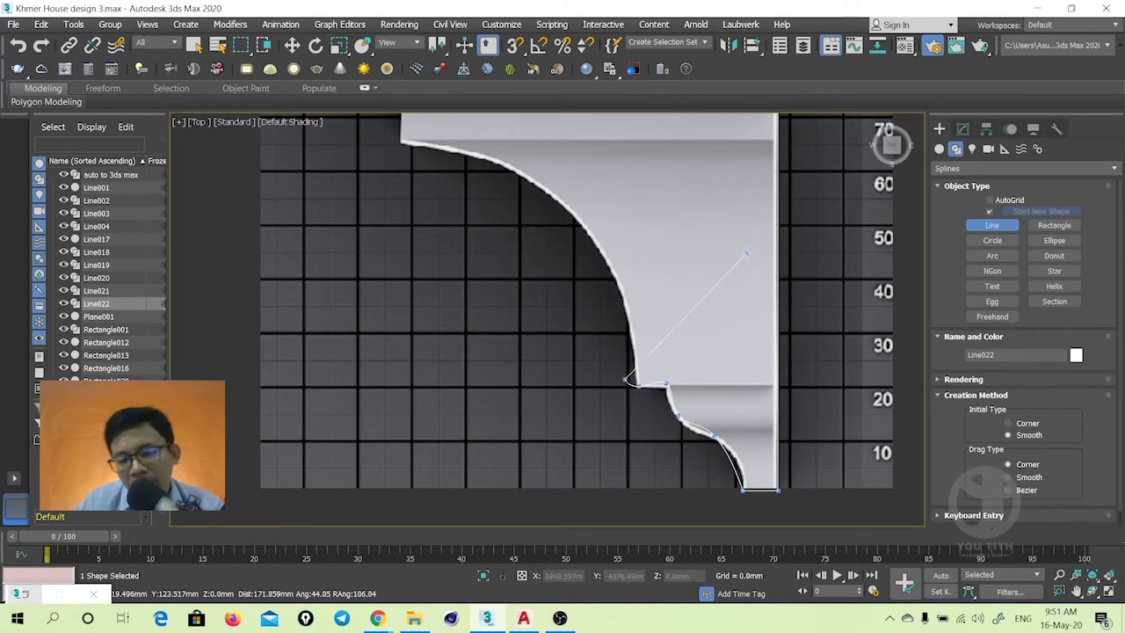
scroll(669, 365, down, 5)
scroll(431, 281, up, 2)
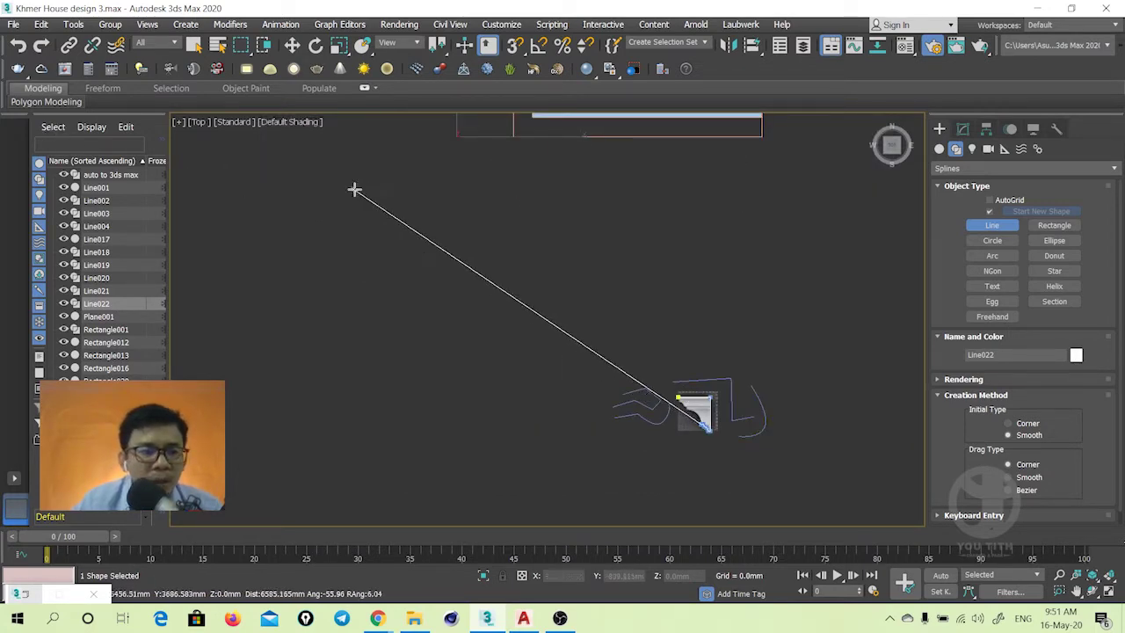
Finish the stray diagonal line and delete it
click(174, 124)
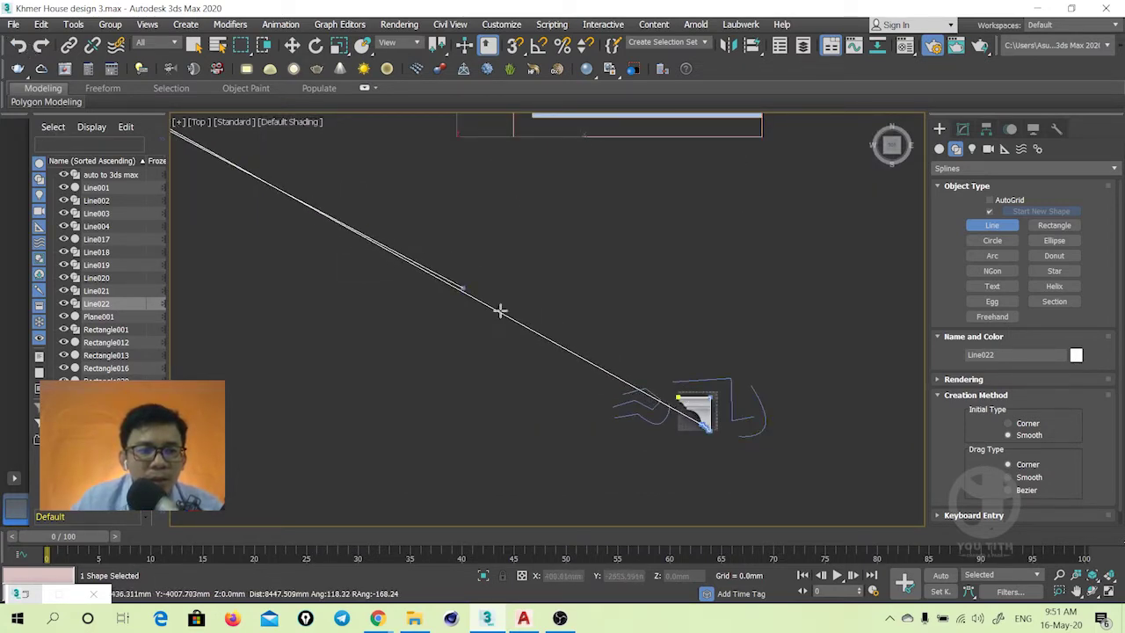
click(603, 277)
right_click(627, 341)
key(e)
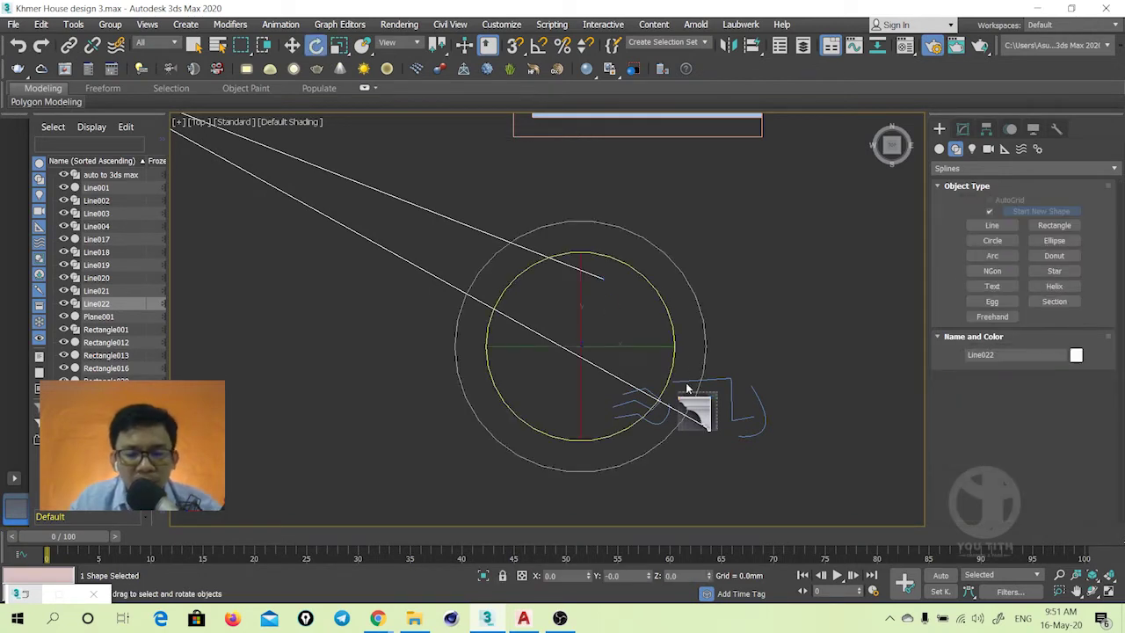
key(Delete)
Delete the leftover curves, including Line018 and Line019, and centre the view on the reference plane
click(732, 393)
key(Delete)
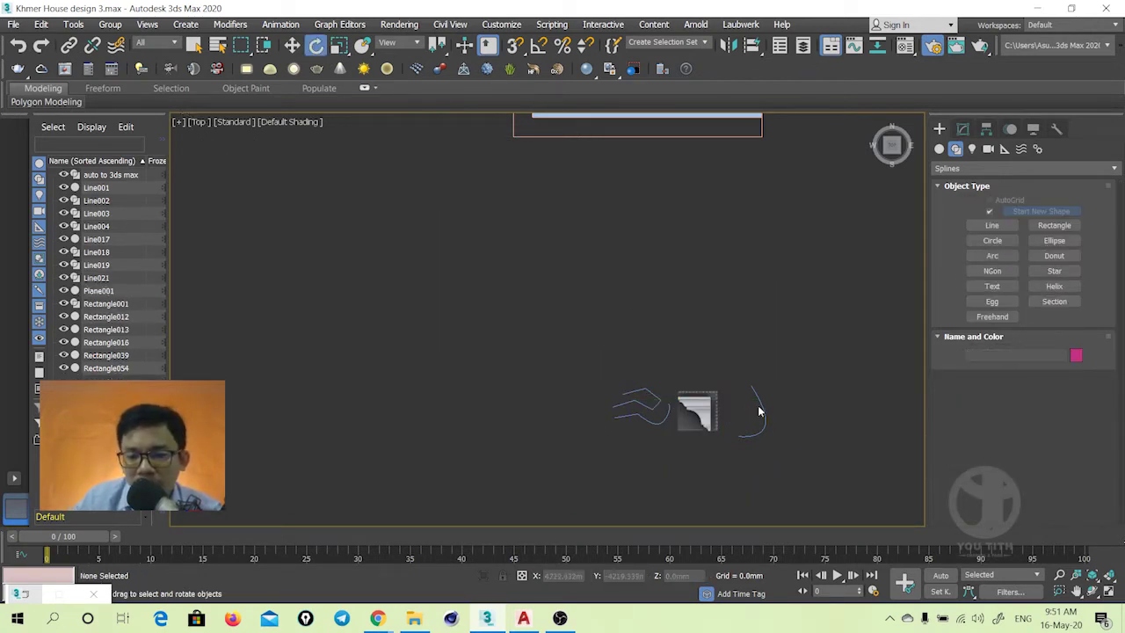
click(753, 413)
key(Delete)
click(634, 401)
key(Delete)
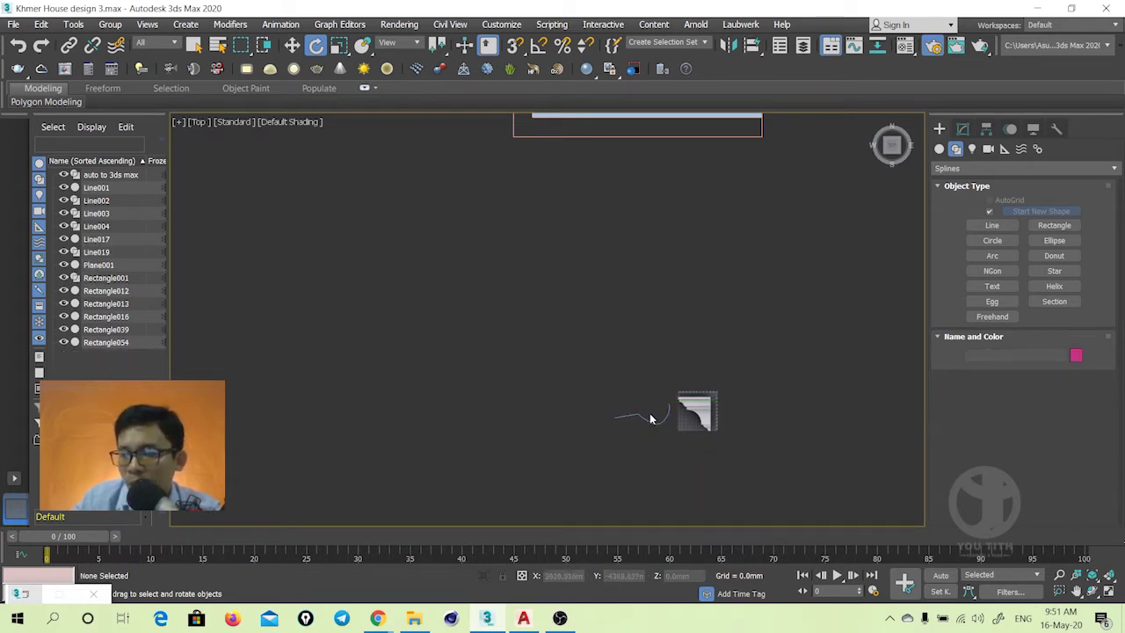
click(650, 420)
key(Delete)
middle_drag(649, 413, 510, 337)
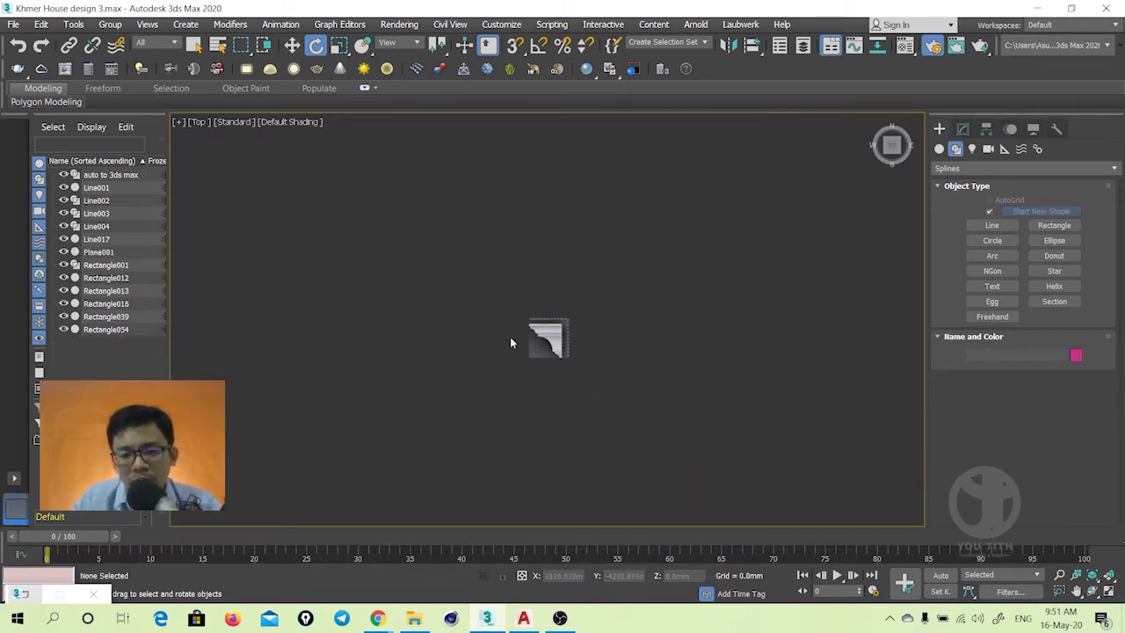
scroll(512, 338, up, 4)
scroll(517, 339, up, 3)
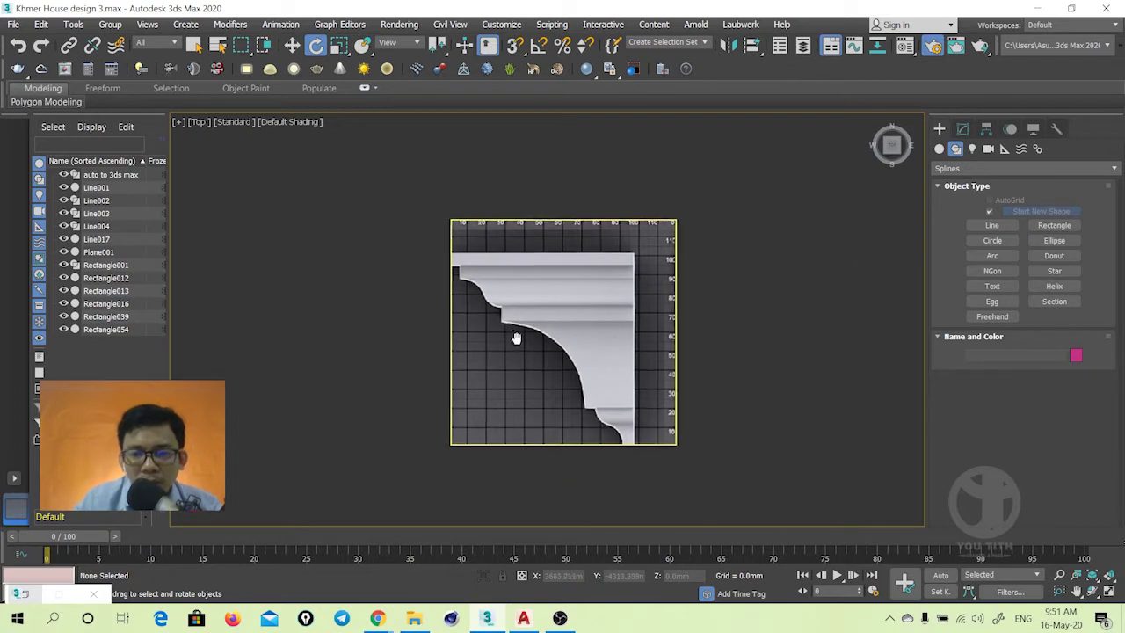
Start a Line spline at the plane's top corners, then delete that abandoned first attempt
click(996, 226)
drag(1082, 475, 1075, 437)
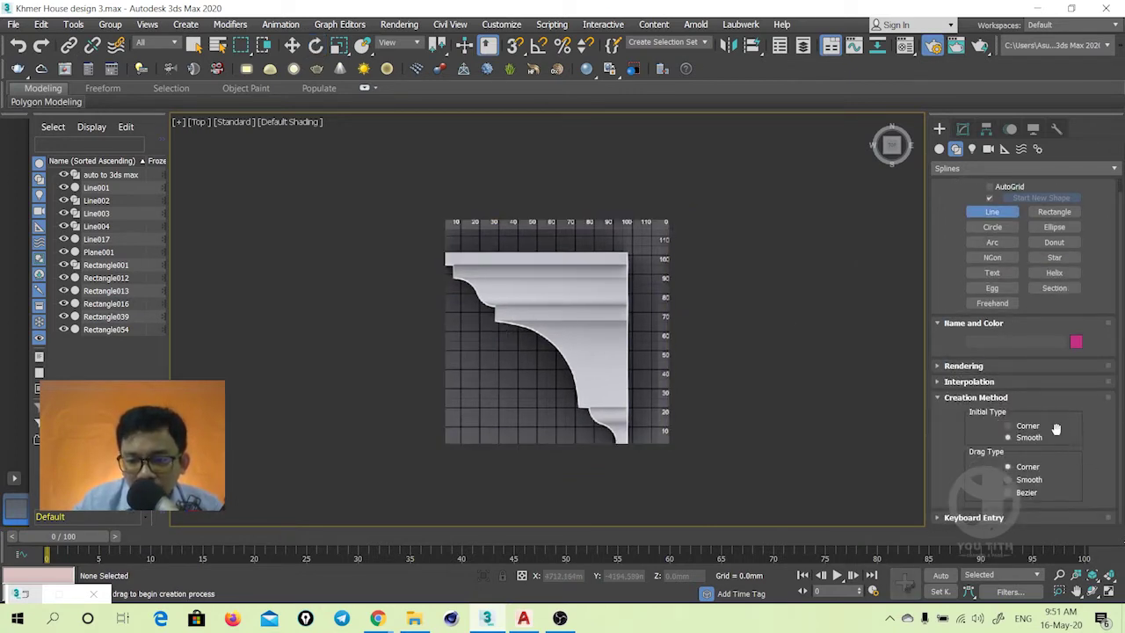
scroll(572, 308, up, 2)
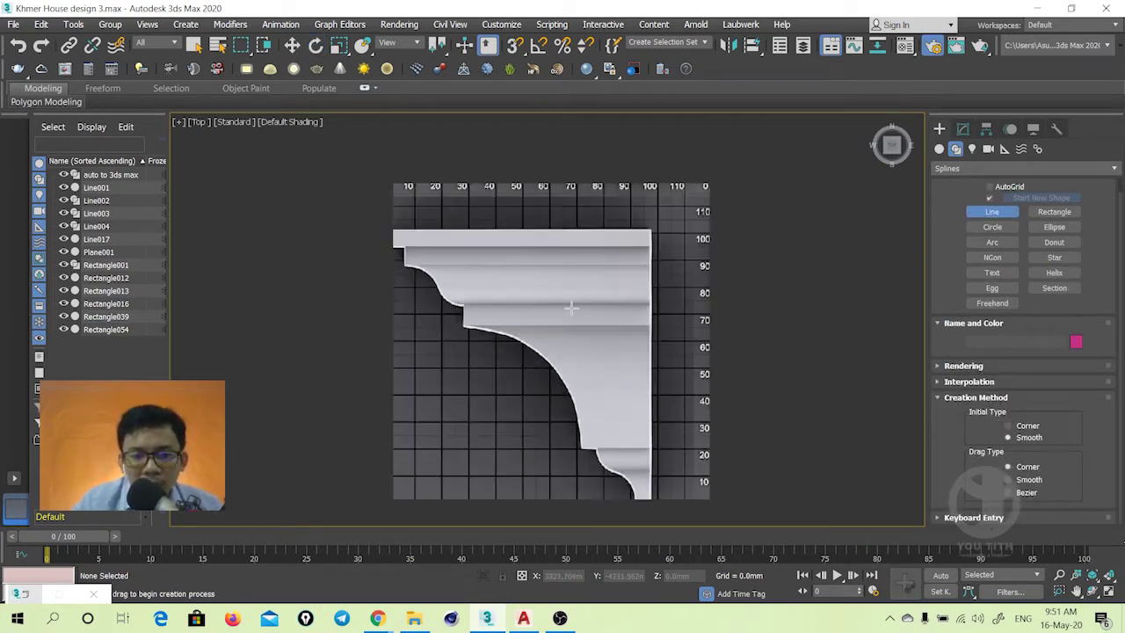
scroll(580, 305, up, 3)
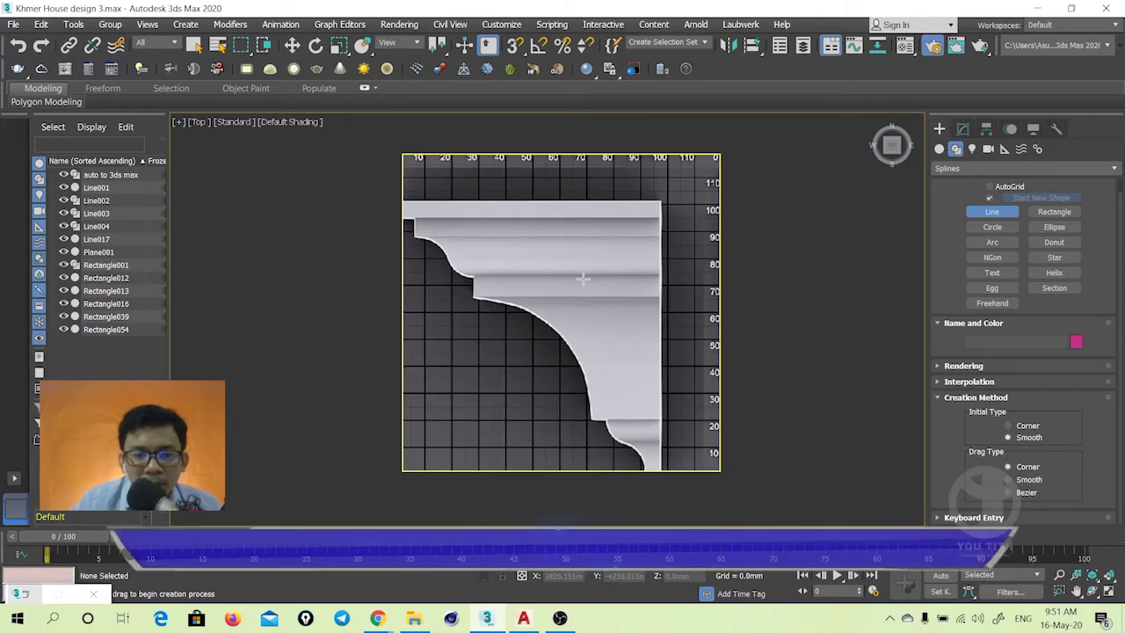
click(403, 201)
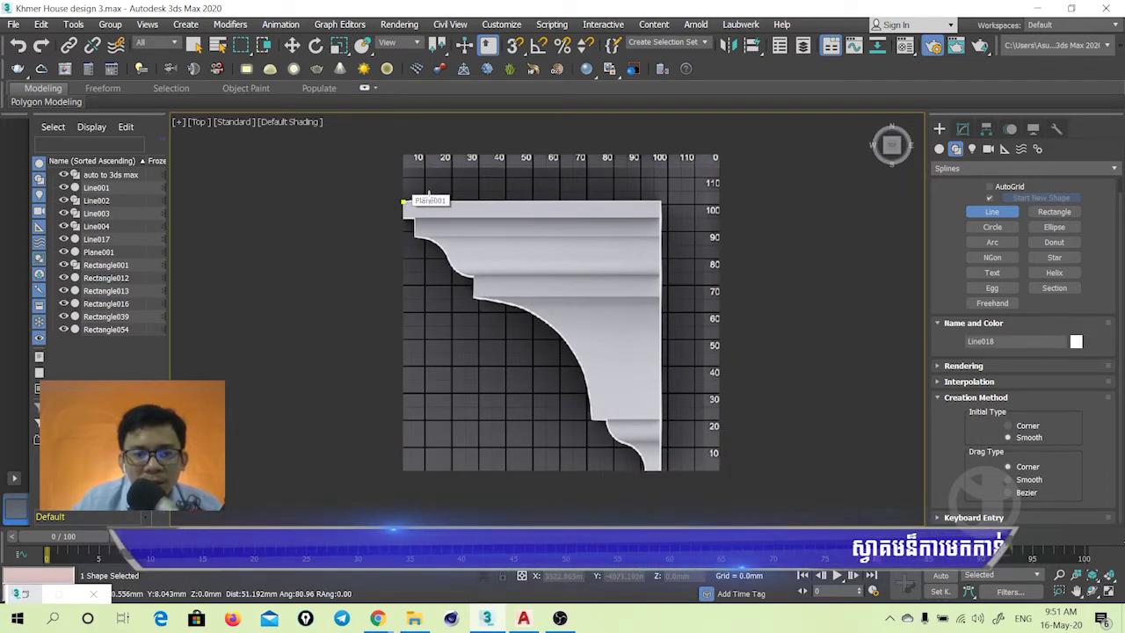
click(662, 202)
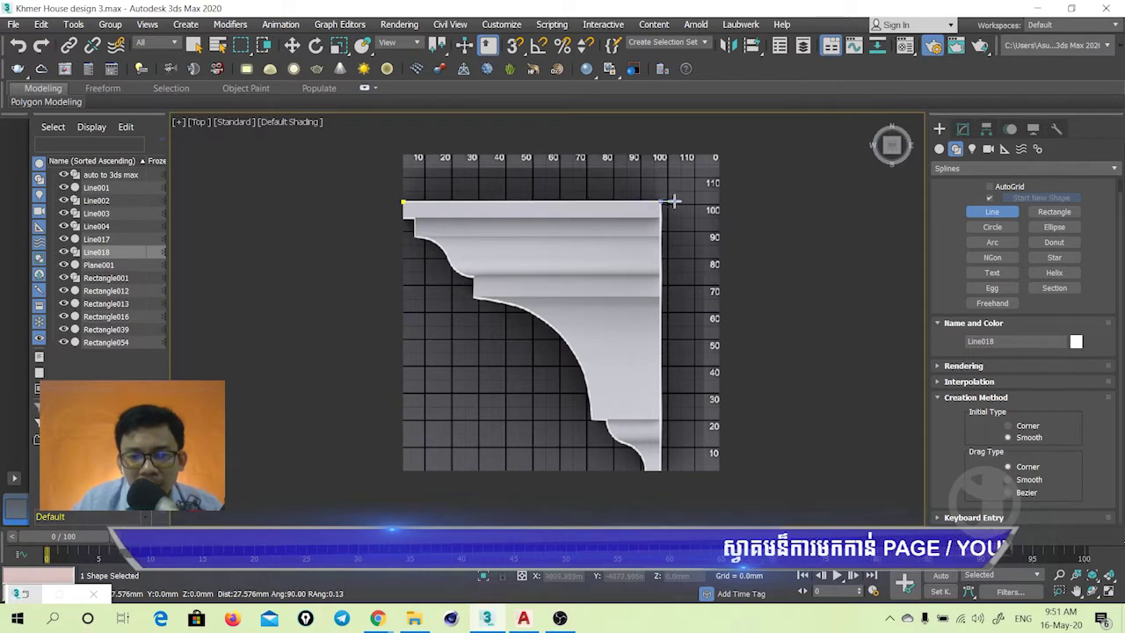
right_click(773, 161)
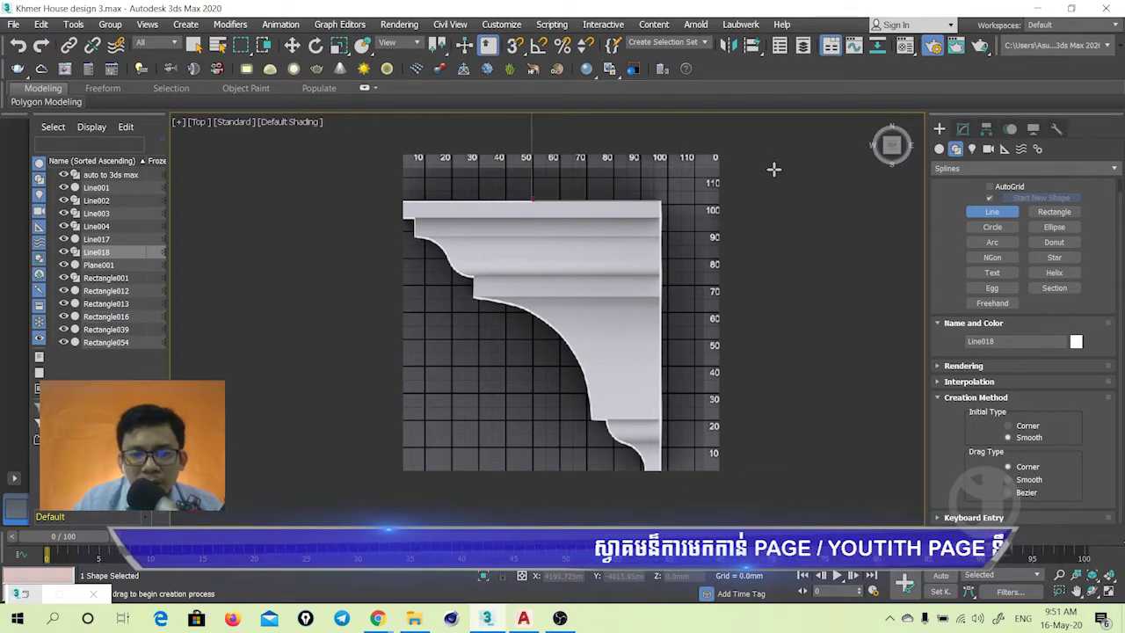
key(Delete)
Redraw the outline through the top-left, top-right and bottom-right corners and along the lower curve
click(402, 200)
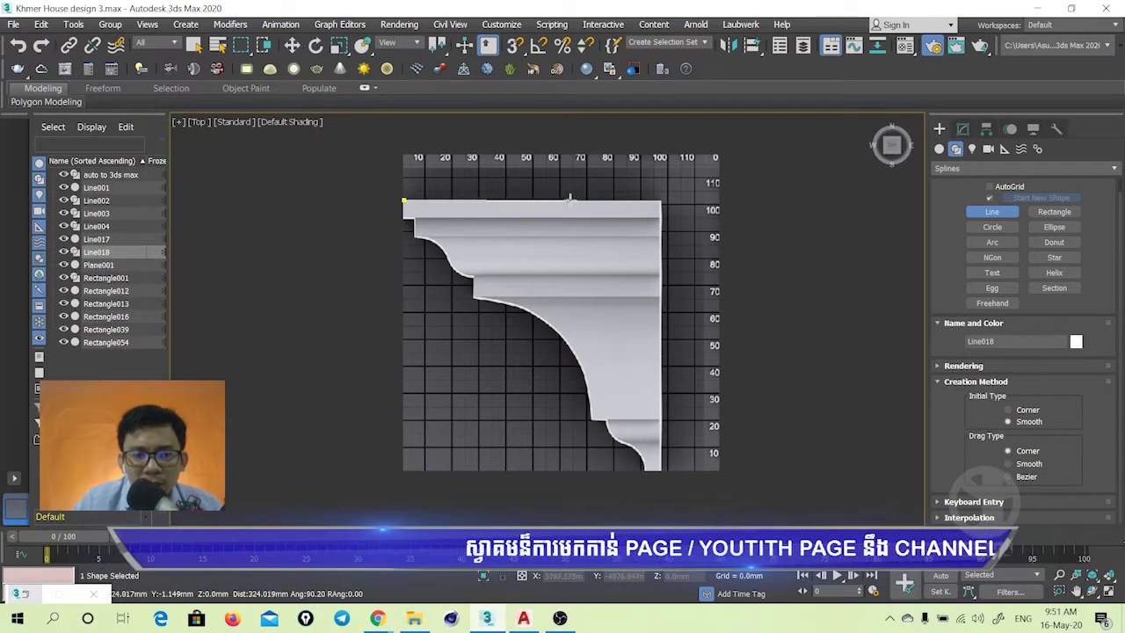
click(662, 200)
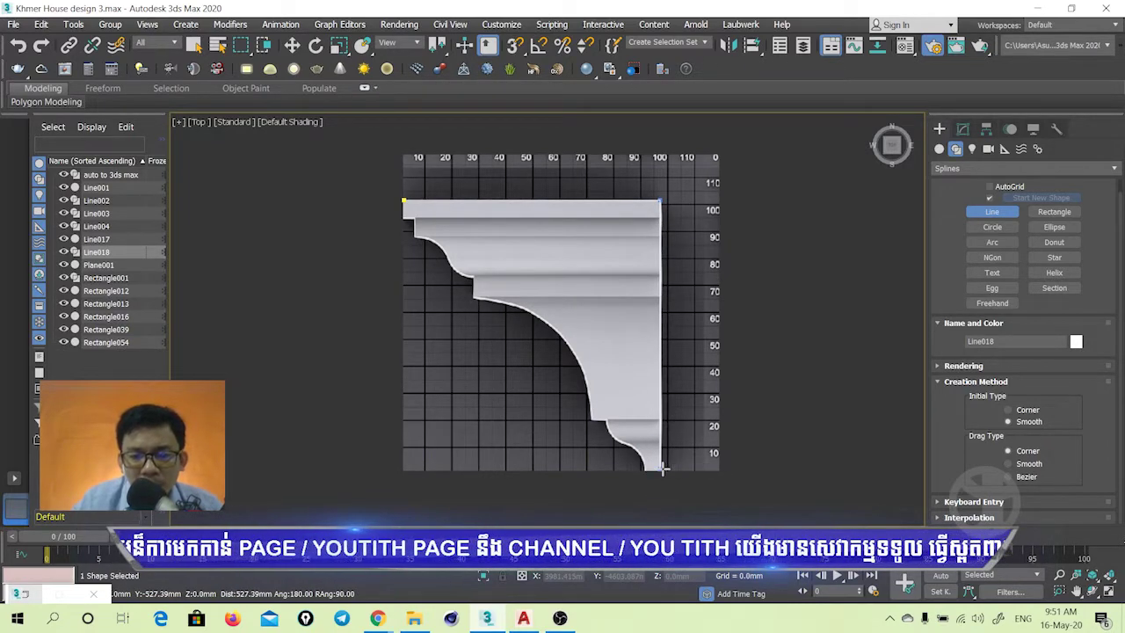
click(662, 468)
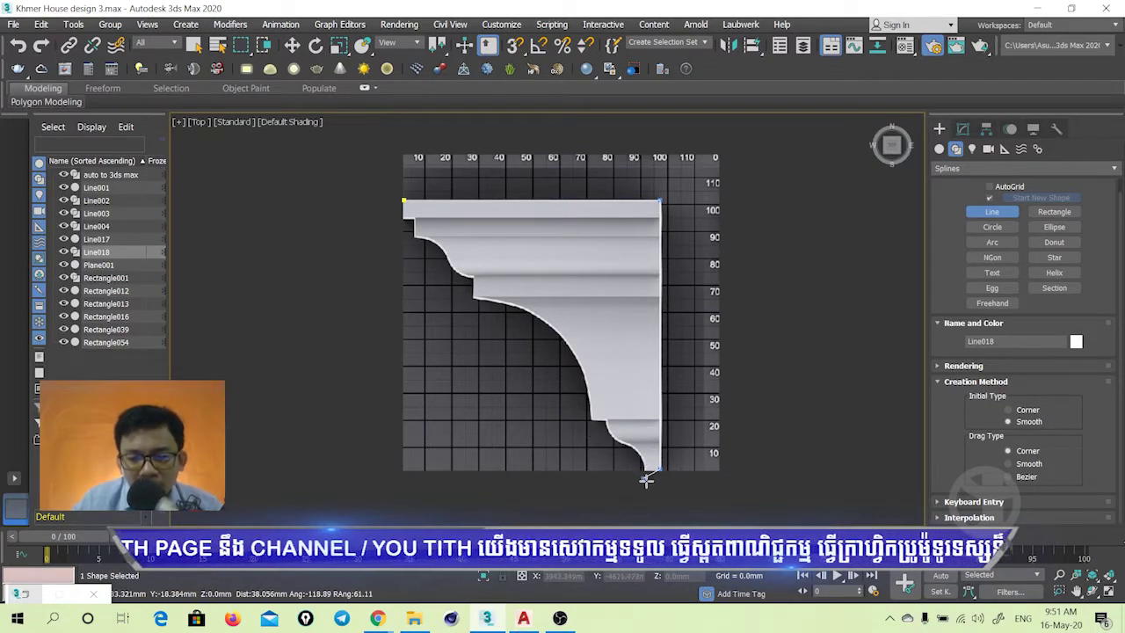
scroll(646, 475, up, 2)
scroll(712, 414, up, 2)
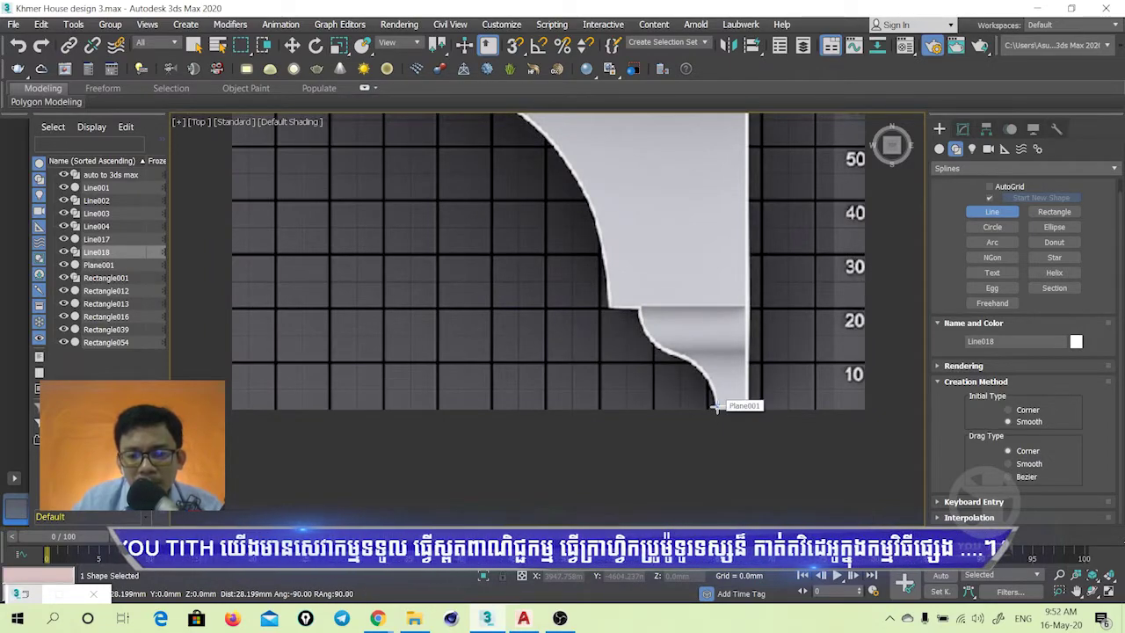
click(717, 407)
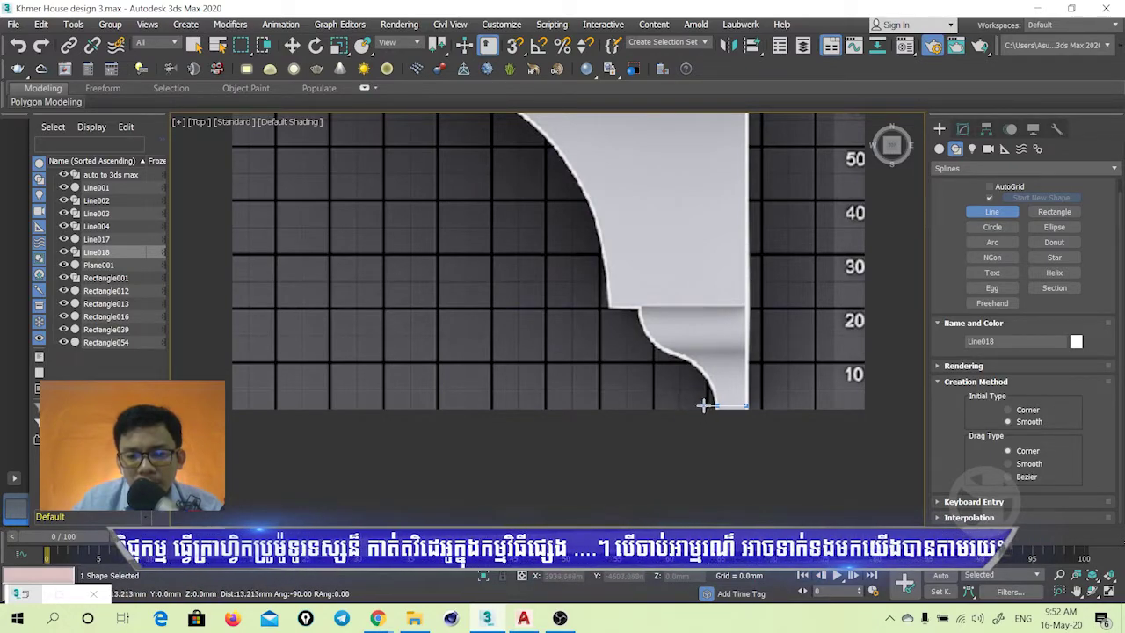
click(710, 403)
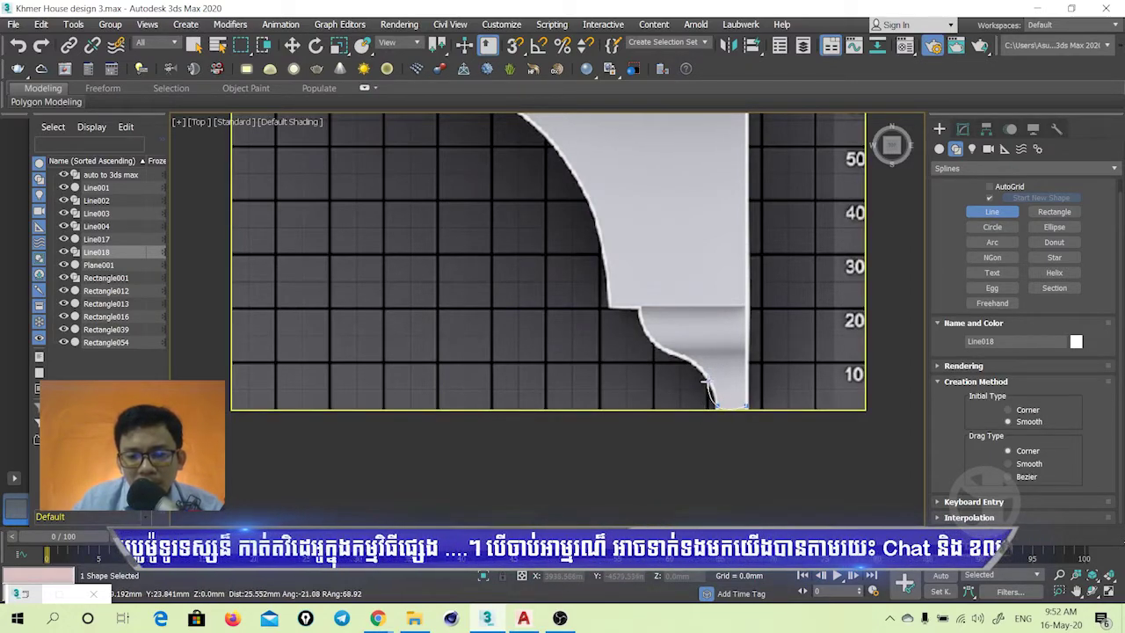
click(690, 359)
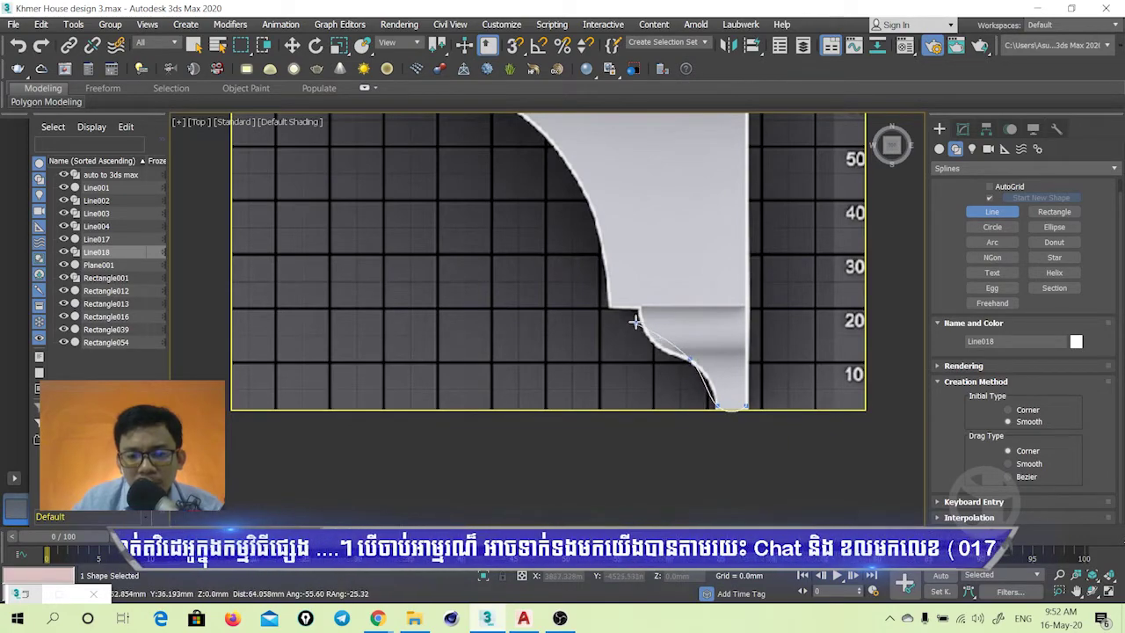
click(636, 305)
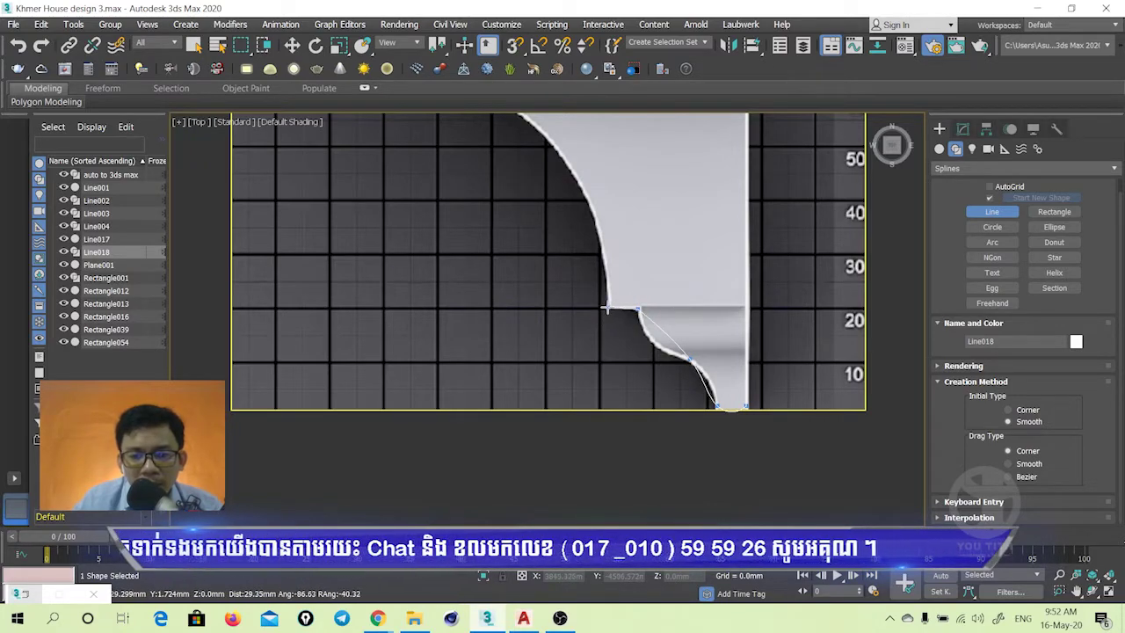
Add vertices along the concave curve, middle step and upper curve, closing at the first vertex
scroll(567, 281, down, 3)
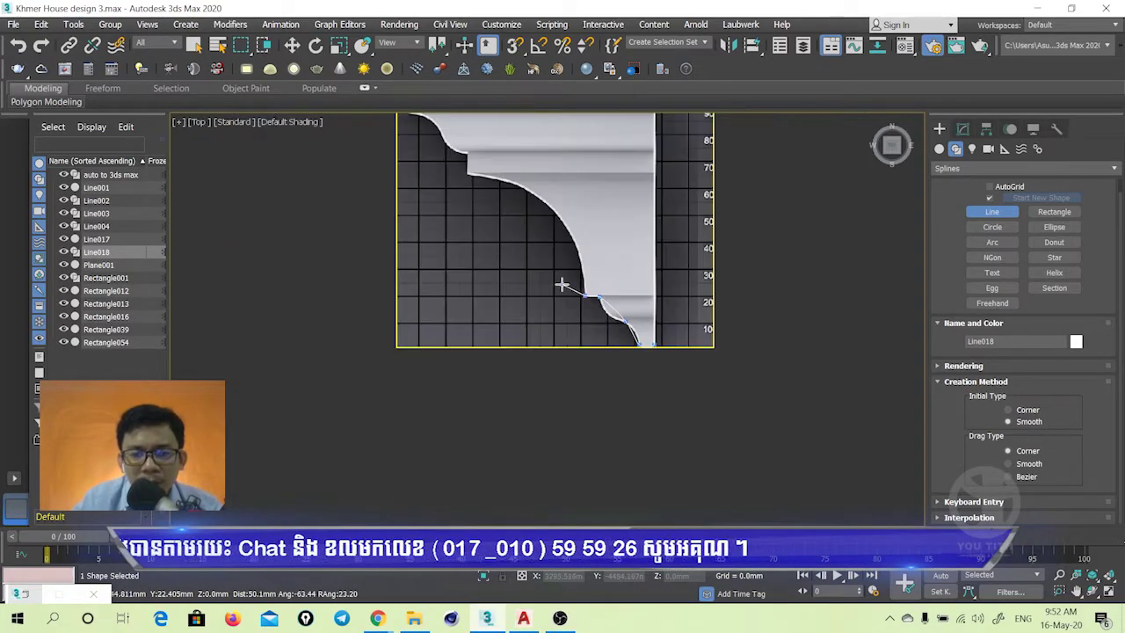
scroll(562, 286, down, 2)
scroll(631, 317, up, 2)
click(626, 312)
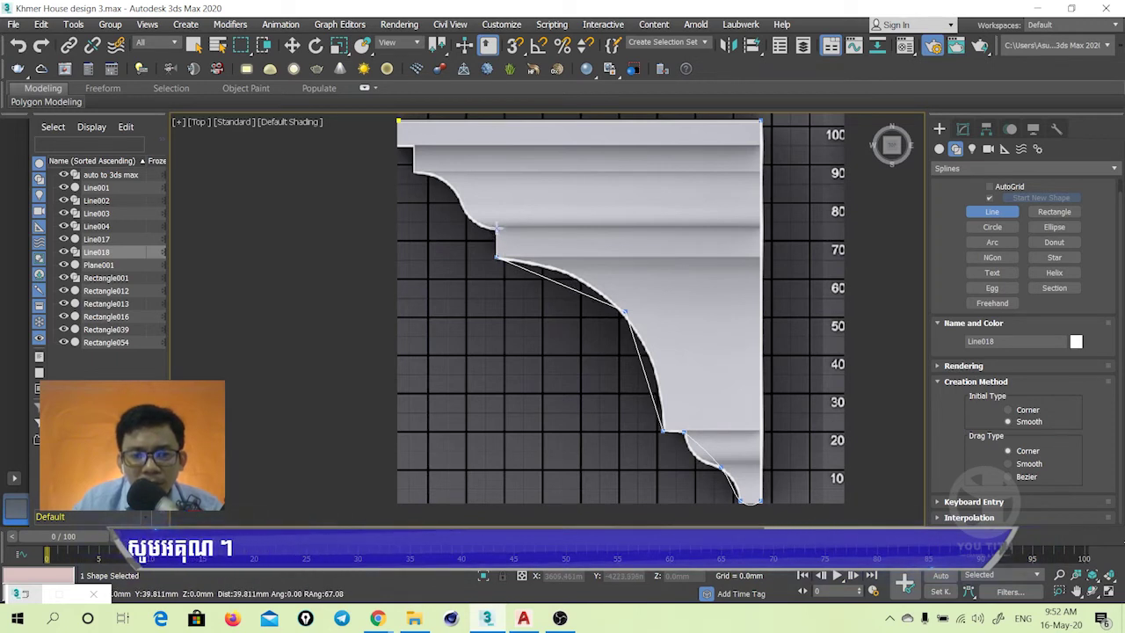
click(497, 228)
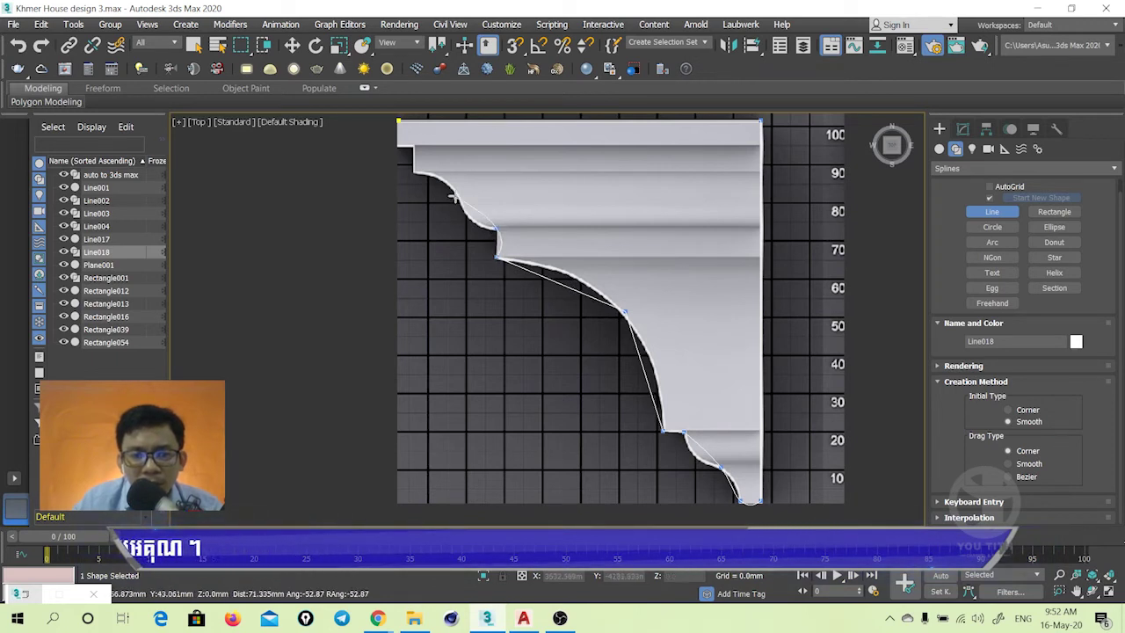
click(525, 227)
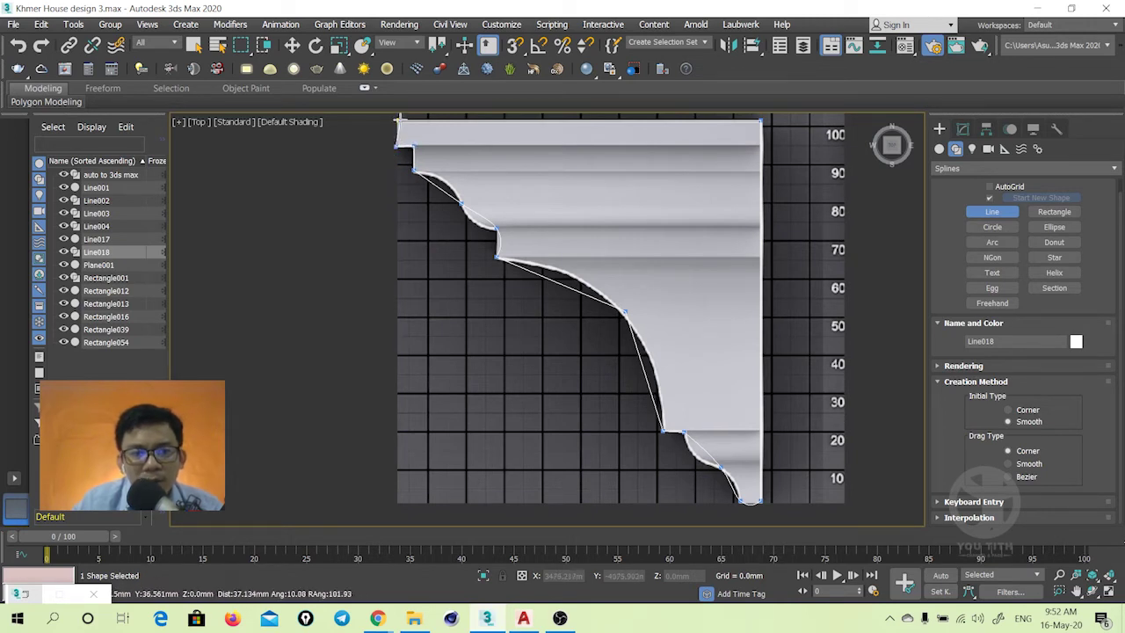
click(399, 121)
Confirm closing Line018 and enter its Vertex sub-object level in the Modify panel
click(536, 357)
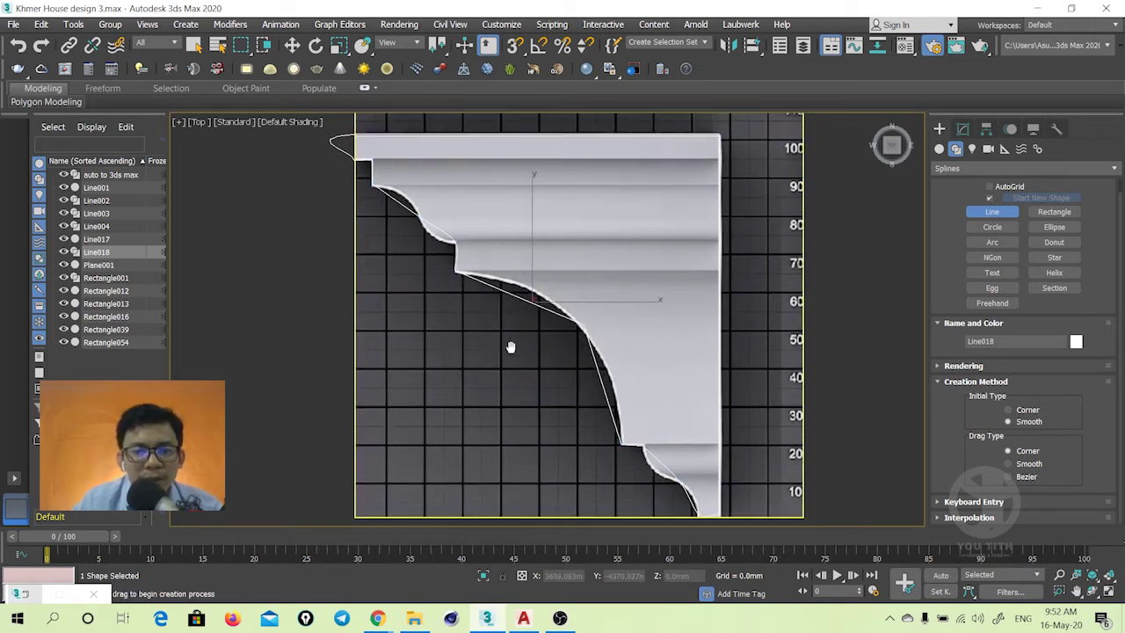
middle_drag(535, 358, 507, 362)
key(w)
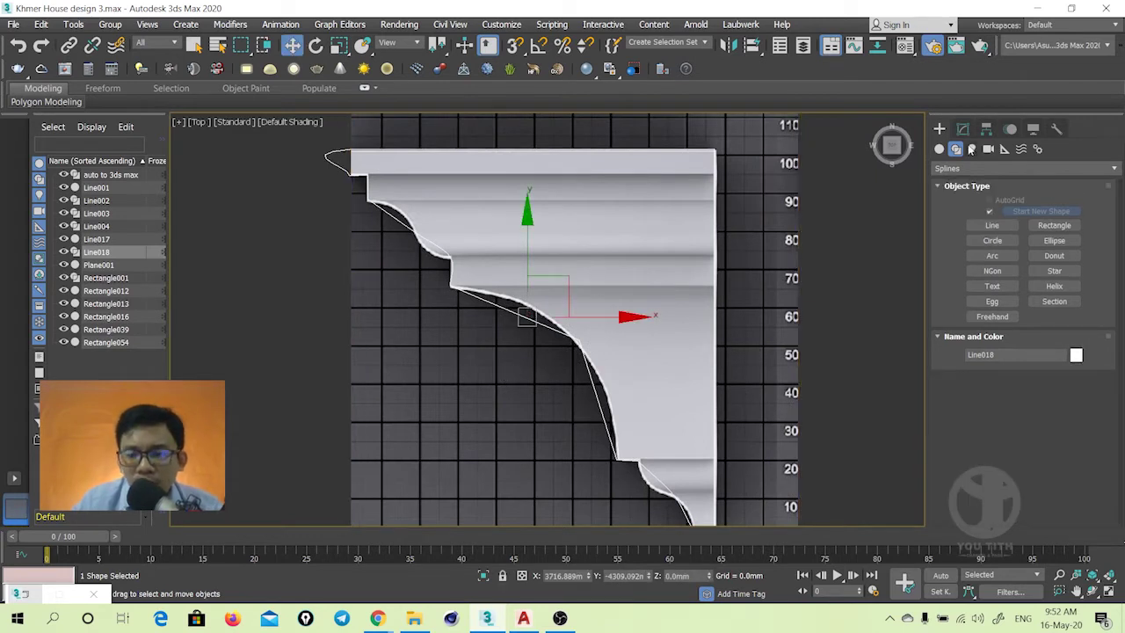
click(963, 130)
click(964, 200)
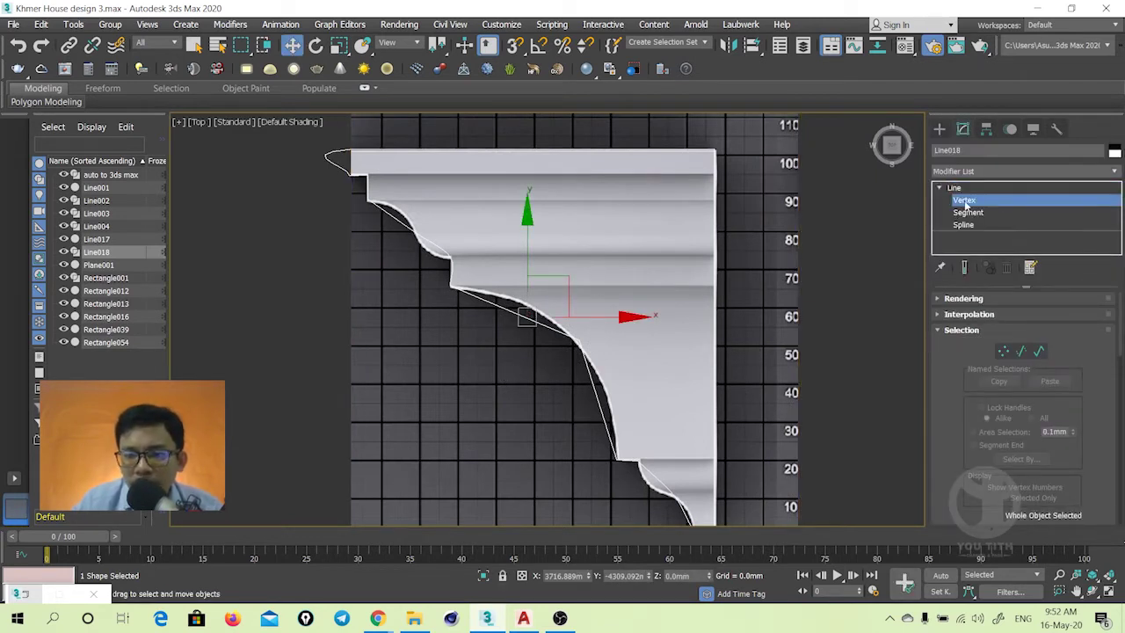
Move the lower-curve vertex onto the reference image's edge
middle_drag(598, 418, 615, 406)
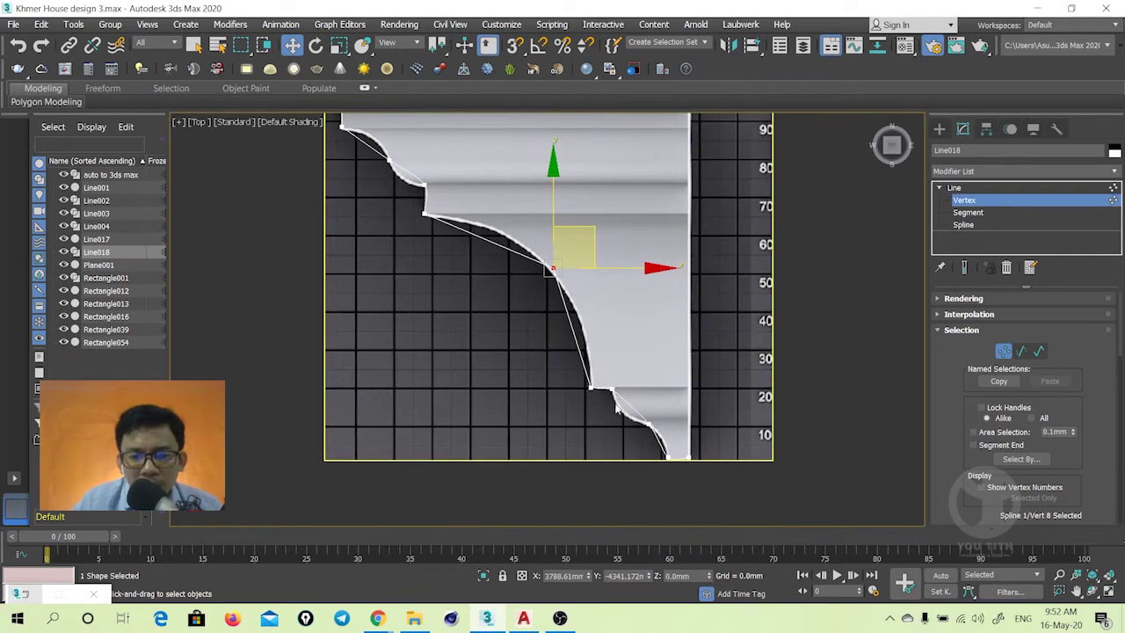
click(647, 425)
scroll(668, 378, up, 1)
scroll(680, 359, up, 1)
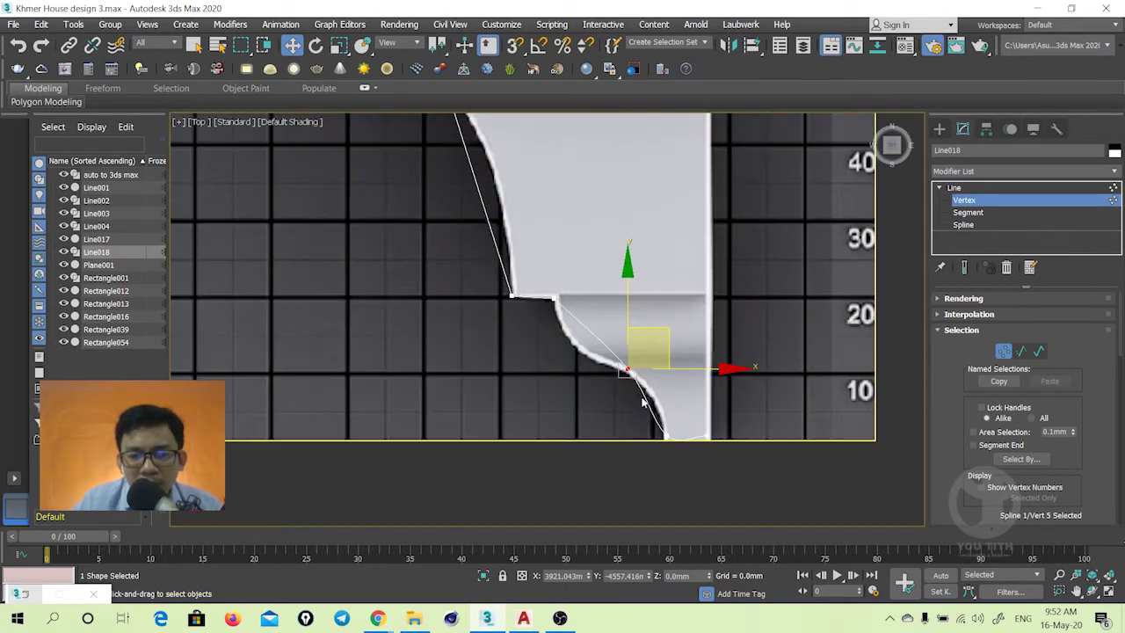
scroll(647, 390, up, 1)
scroll(647, 390, up, 2)
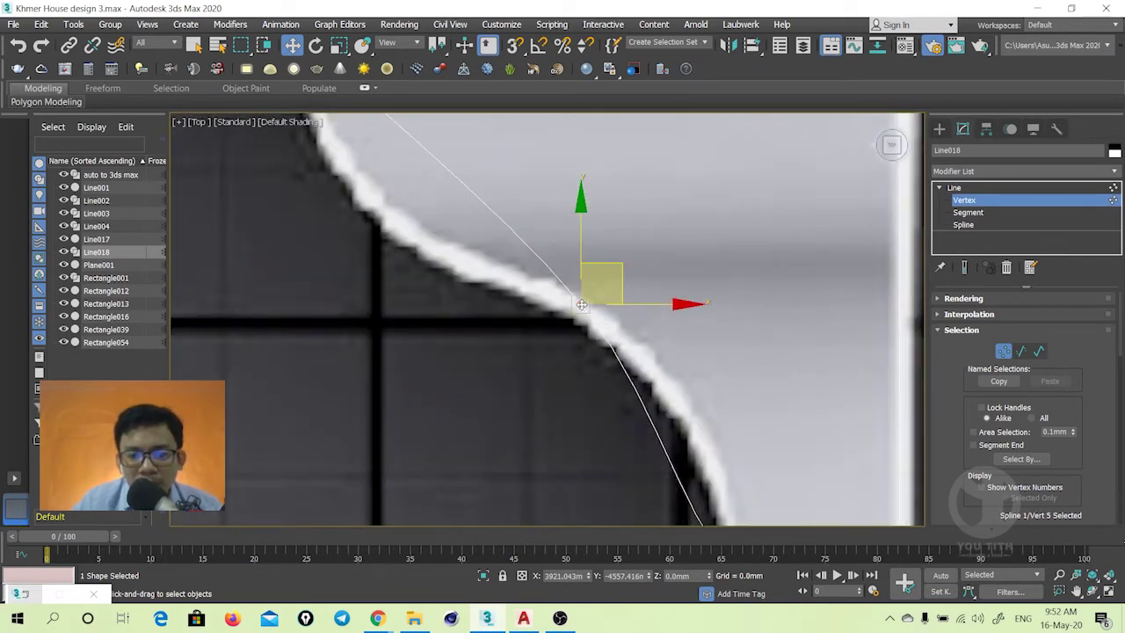
drag(582, 304, 577, 320)
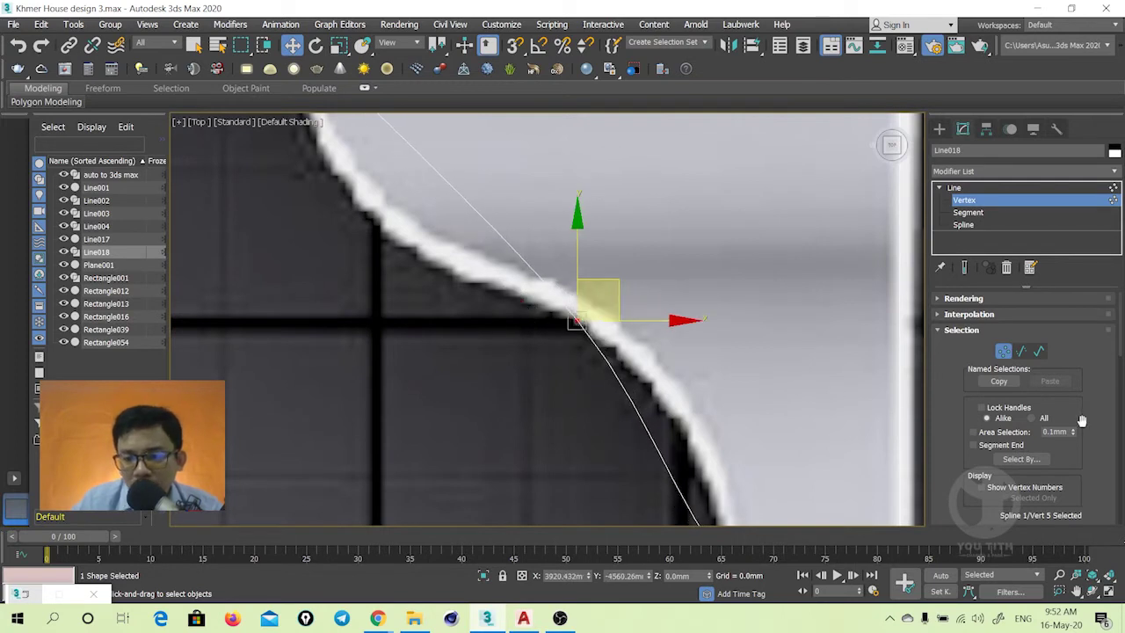
Select the profile's top-left vertex
drag(1086, 417, 1089, 299)
scroll(1056, 424, down, 2)
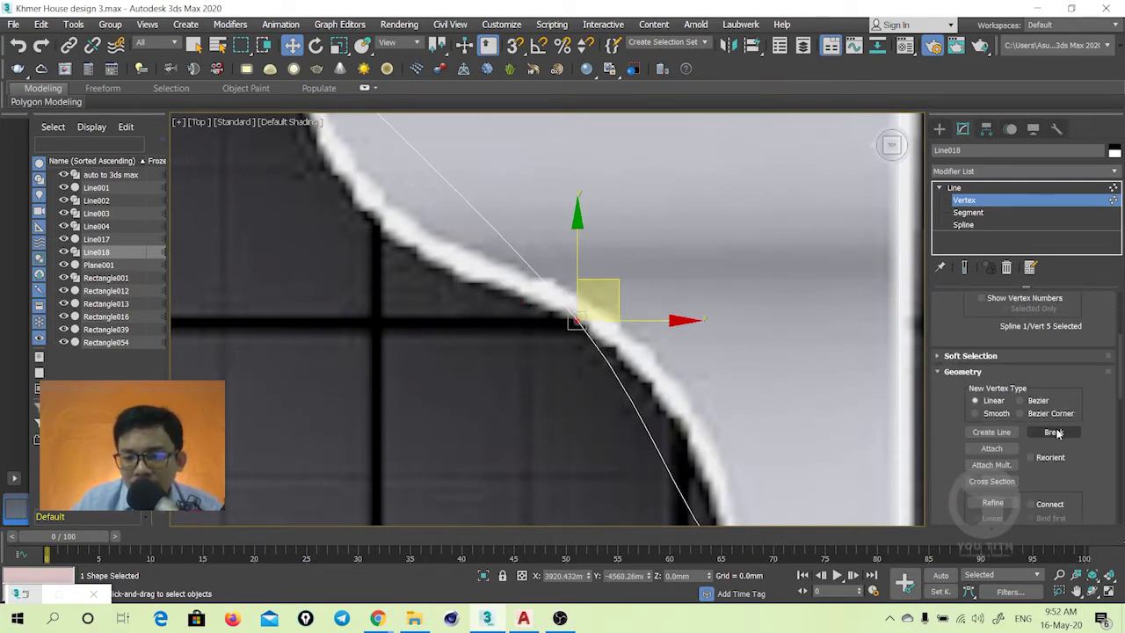
scroll(1059, 427, down, 2)
scroll(1059, 427, down, 2)
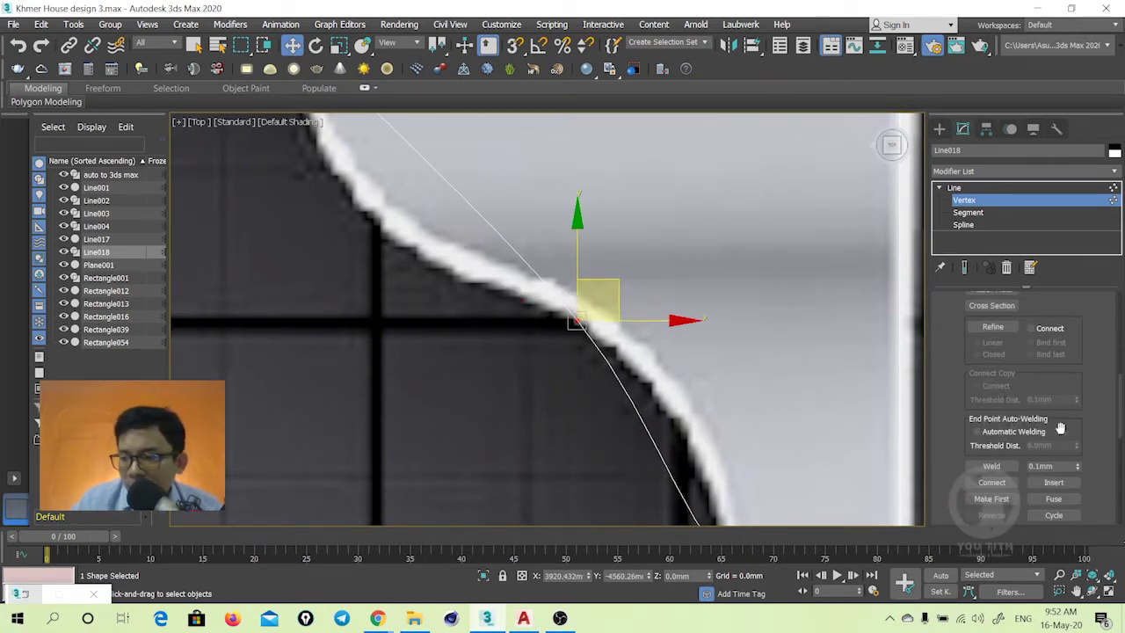
scroll(649, 346, down, 2)
scroll(615, 338, down, 1)
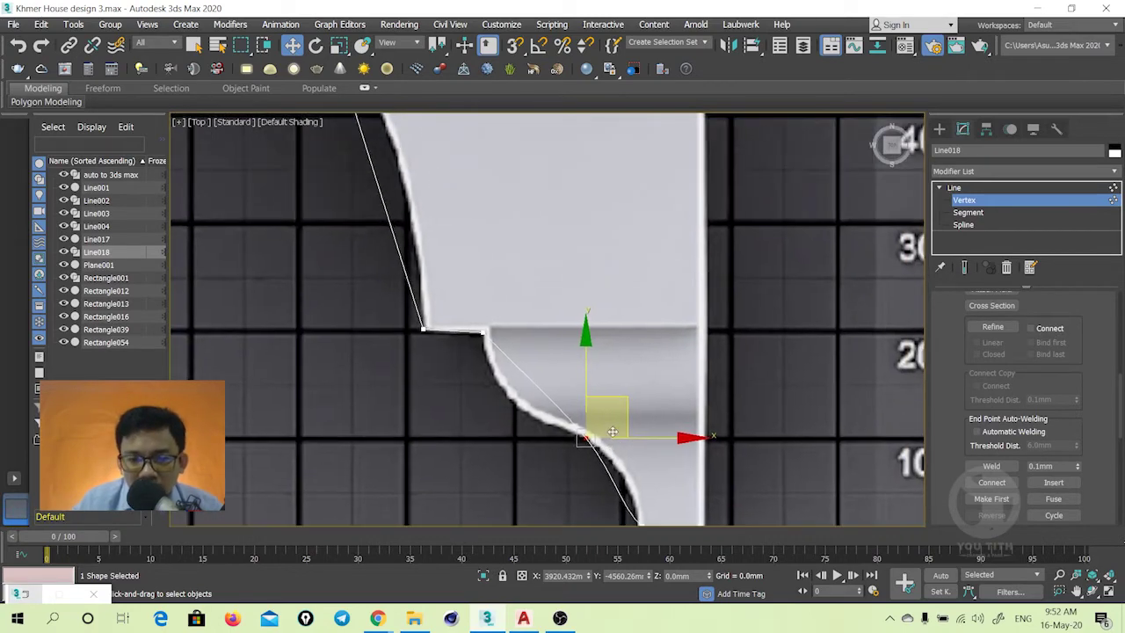
scroll(580, 327, down, 1)
scroll(539, 316, down, 1)
middle_drag(540, 322, 573, 373)
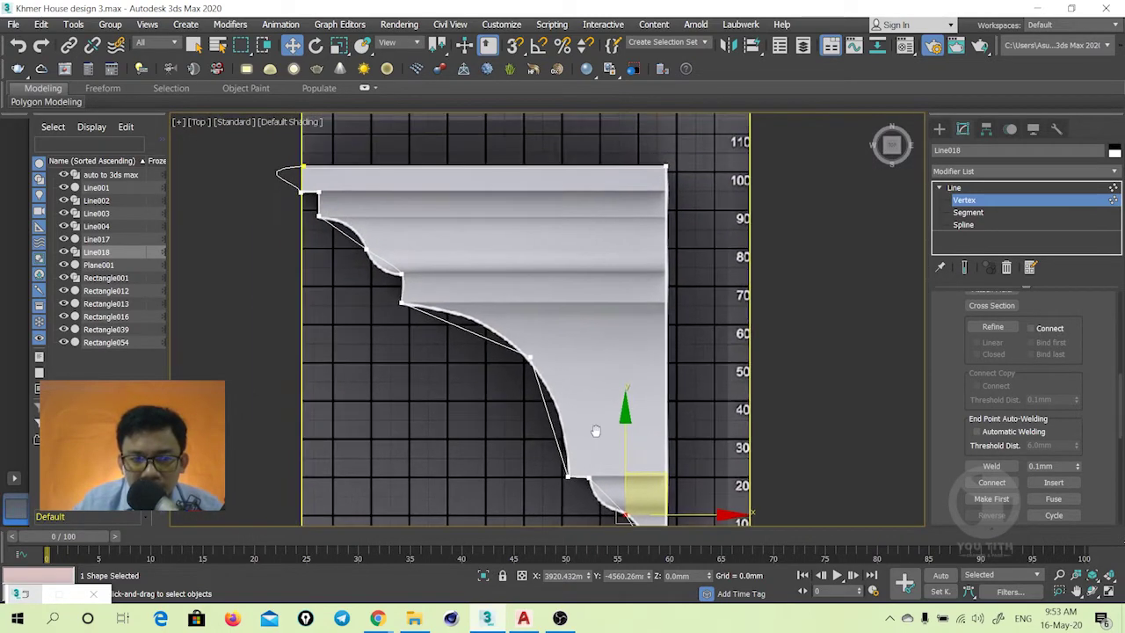
click(321, 180)
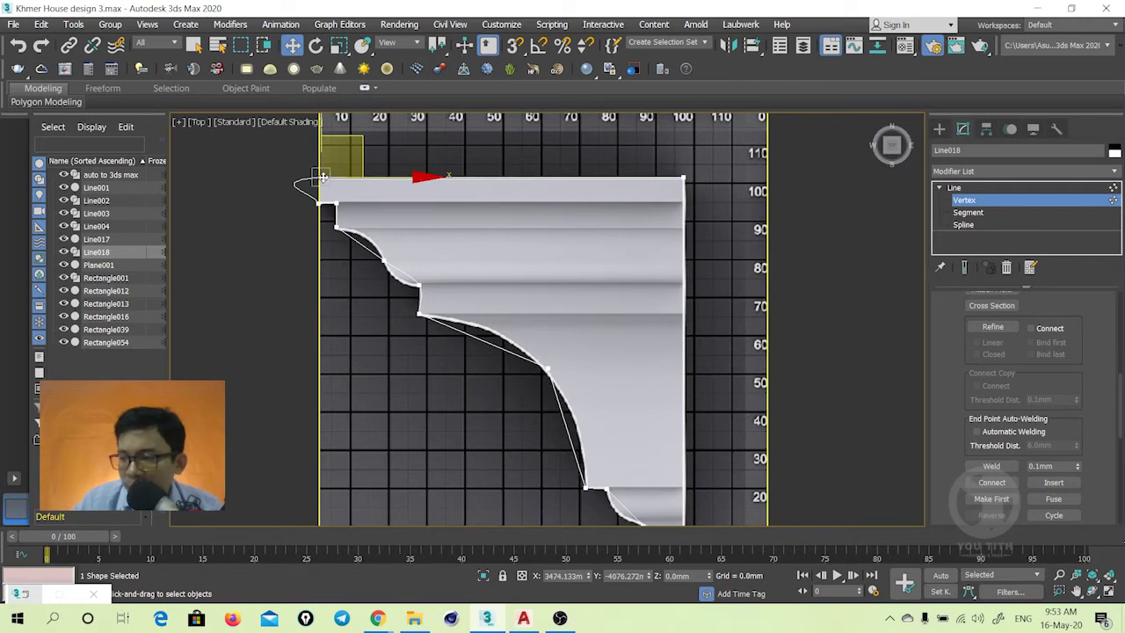
scroll(313, 199, up, 1)
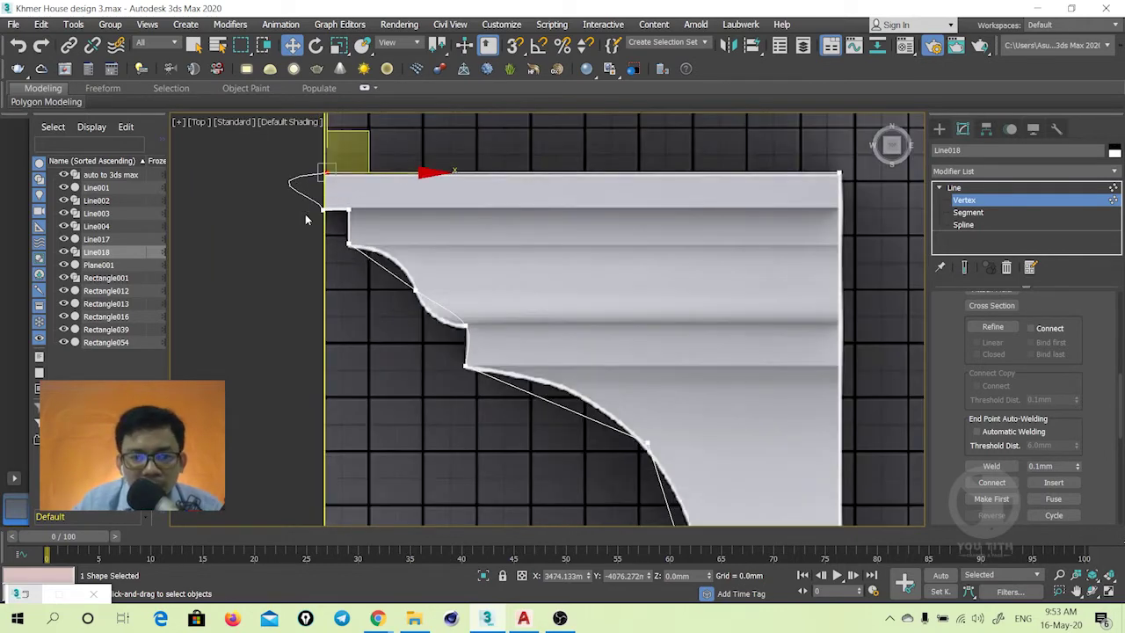
scroll(324, 220, up, 1)
Make the top-left corner vertex Bezier and pull its handle to curve the lower edge
scroll(334, 255, up, 2)
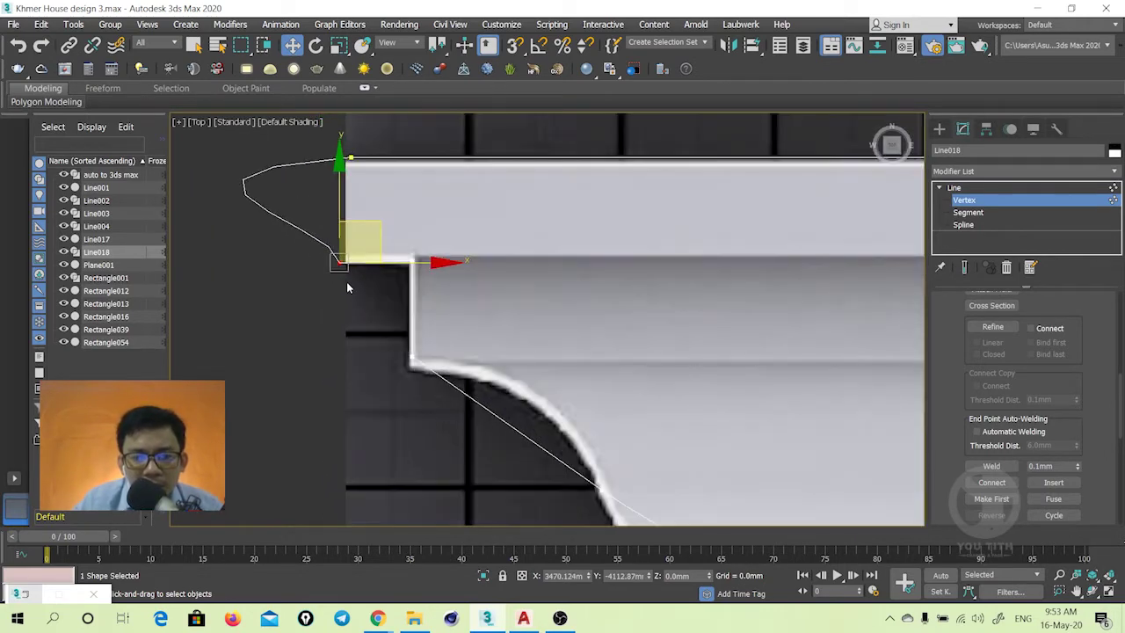
scroll(346, 282, up, 2)
right_click(339, 254)
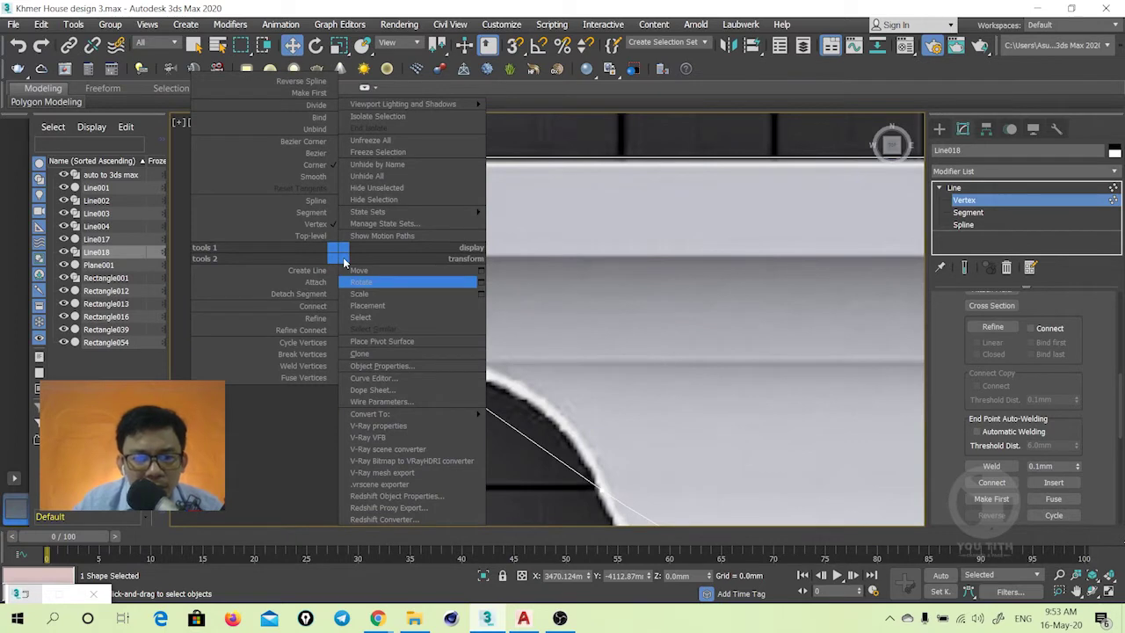
click(358, 270)
middle_drag(380, 281, 471, 314)
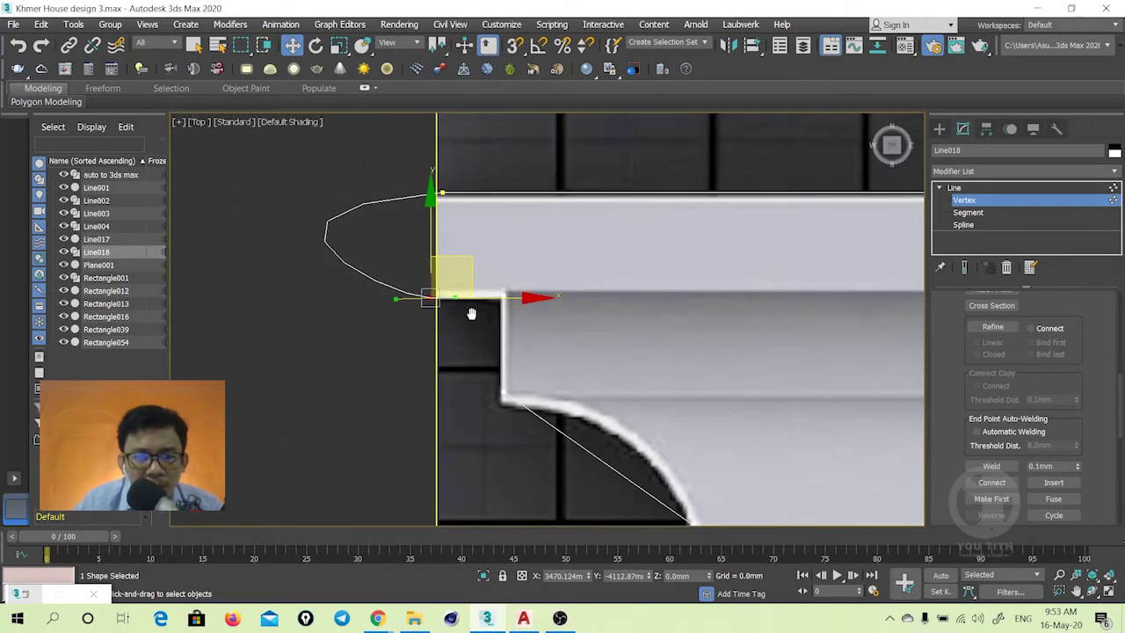
right_click(394, 300)
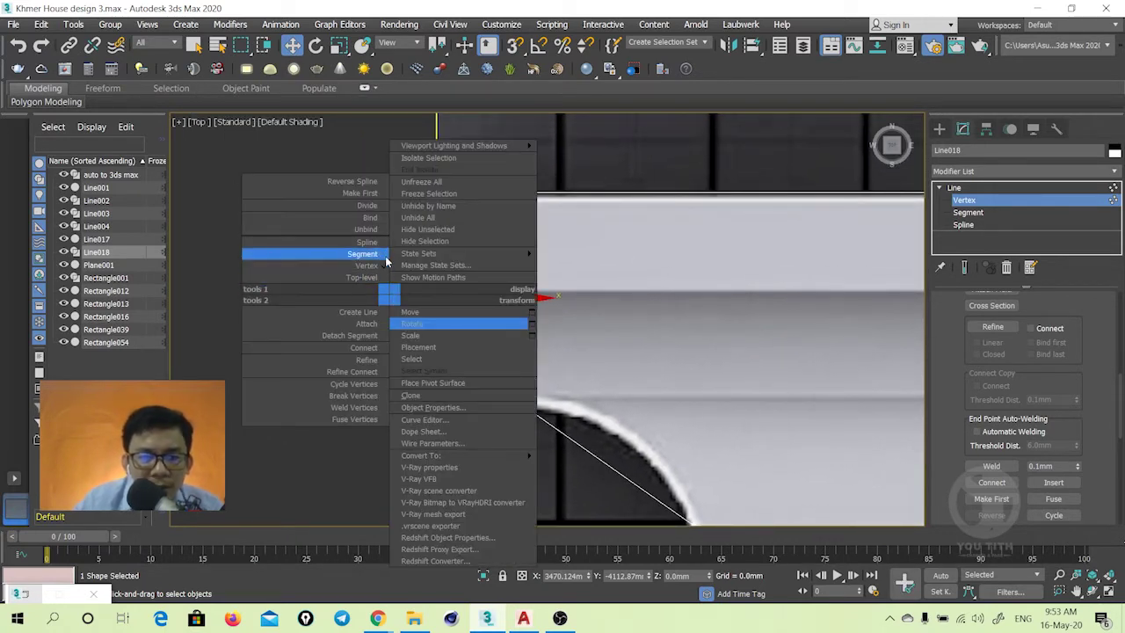
click(334, 235)
middle_drag(503, 272, 498, 307)
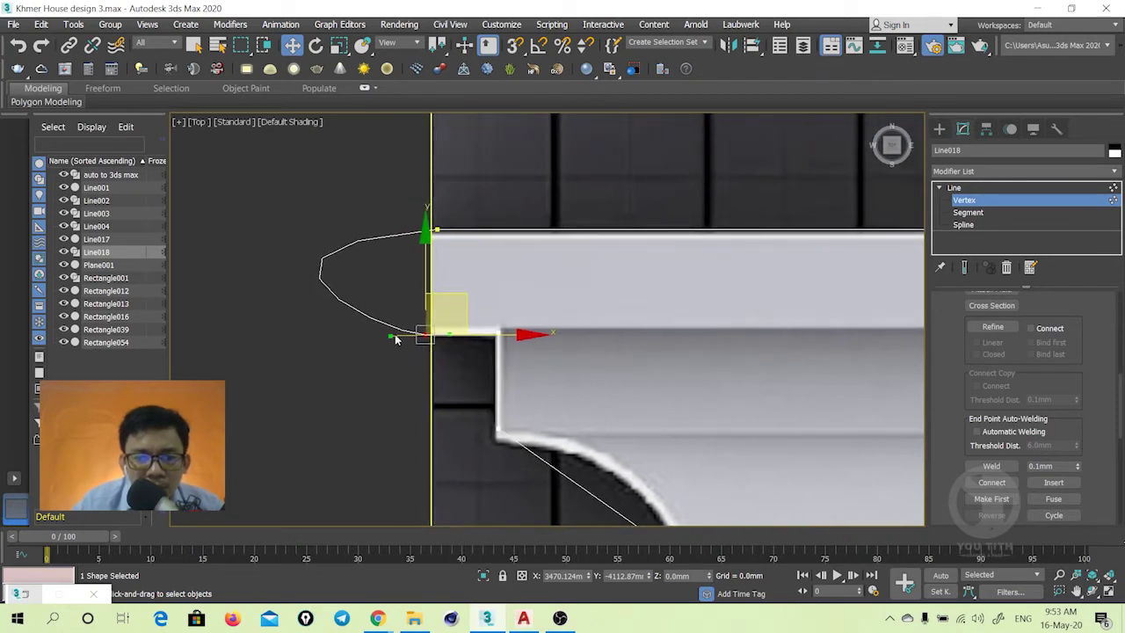
drag(390, 337, 425, 350)
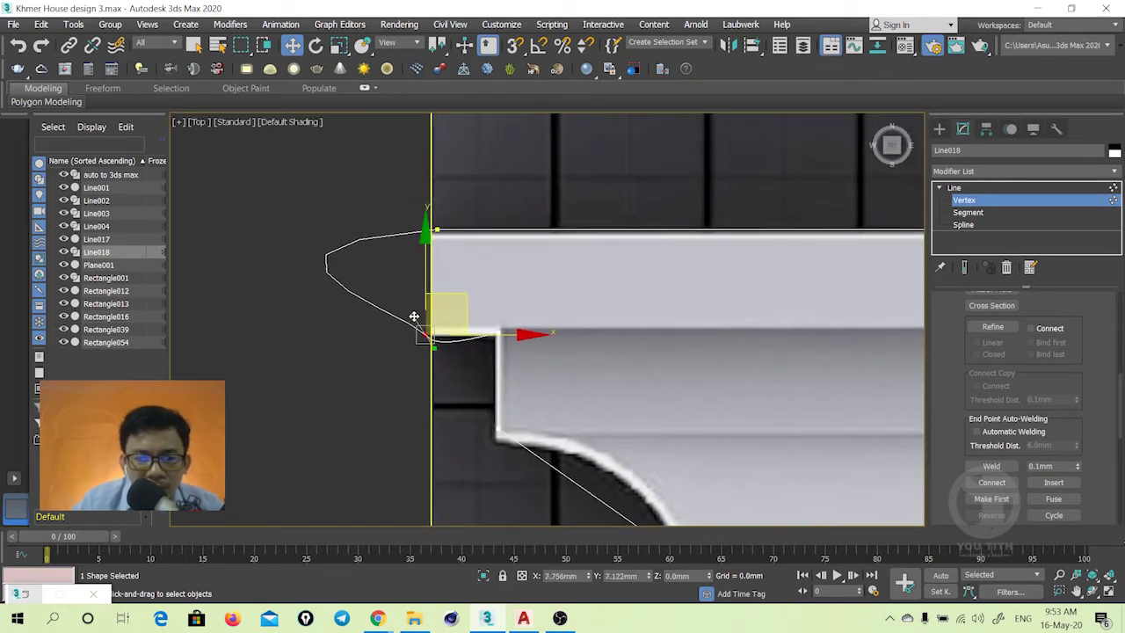
Make the top vertex Bezier Corner and pull its tangent toward the corner
click(436, 227)
right_click(436, 228)
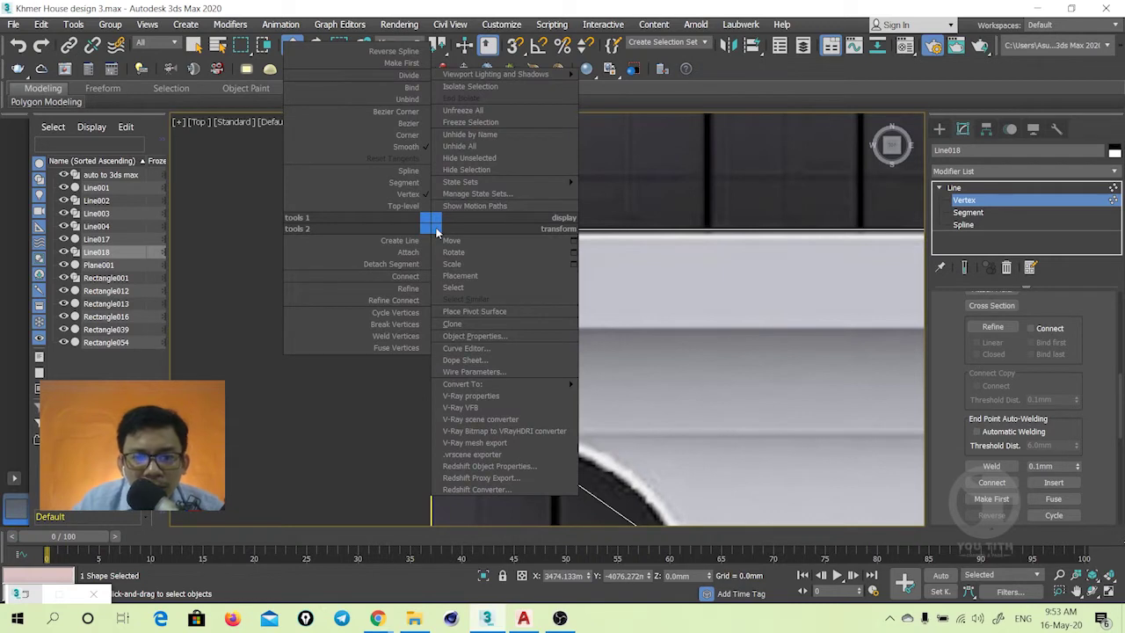
click(396, 110)
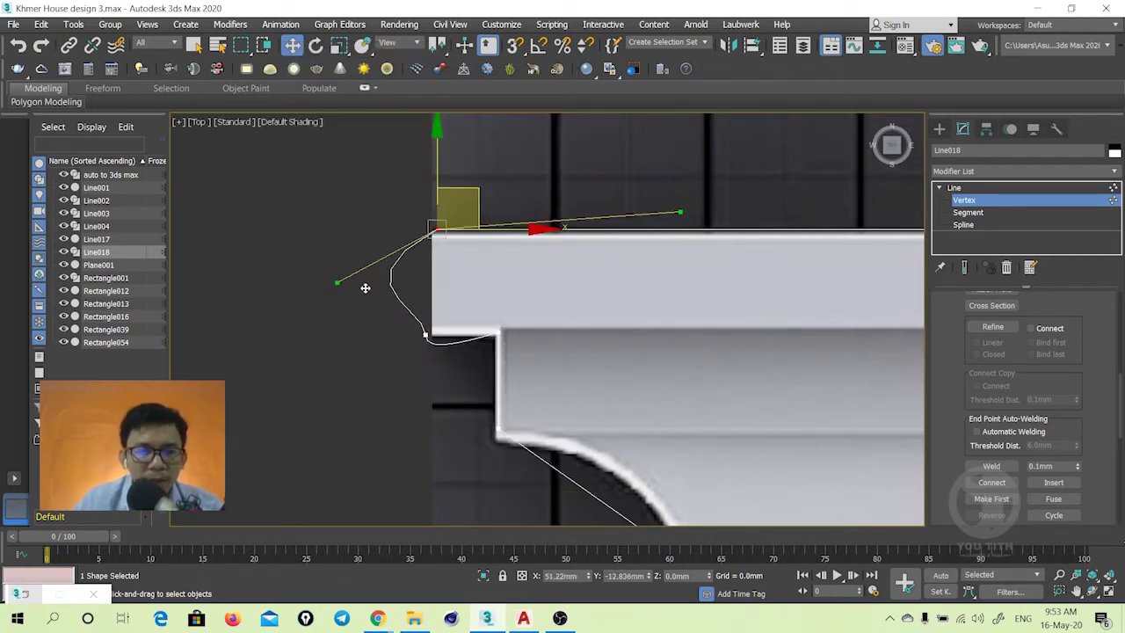
drag(194, 249, 426, 334)
Make the lower corner vertex Bezier and move it onto the profile's vertical edge
click(427, 337)
scroll(427, 337, up, 2)
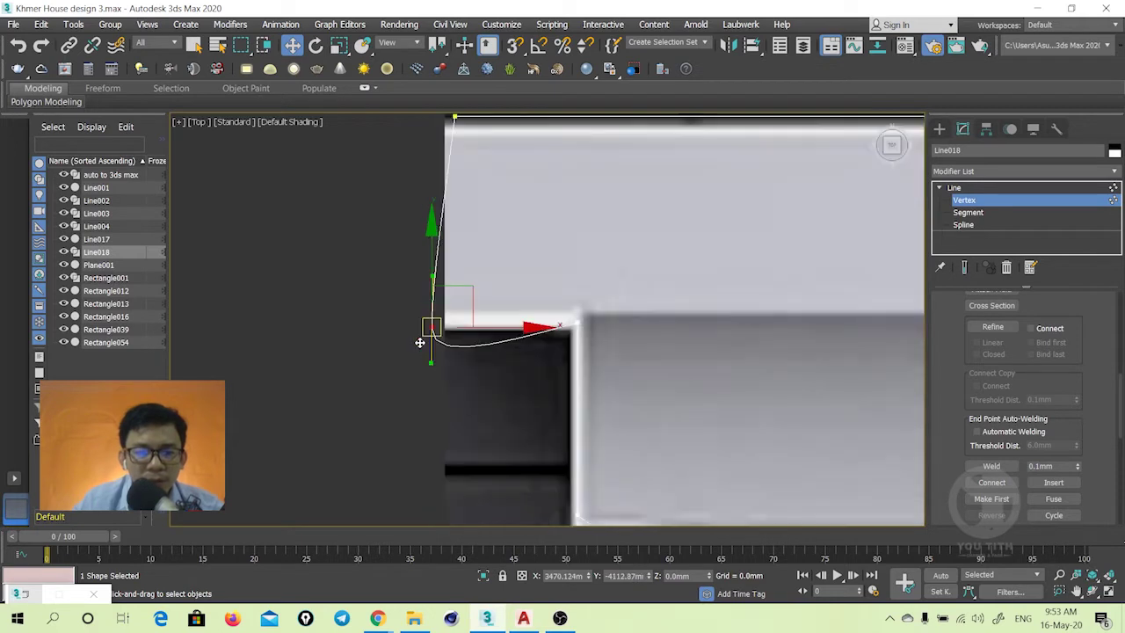
right_click(453, 313)
click(433, 215)
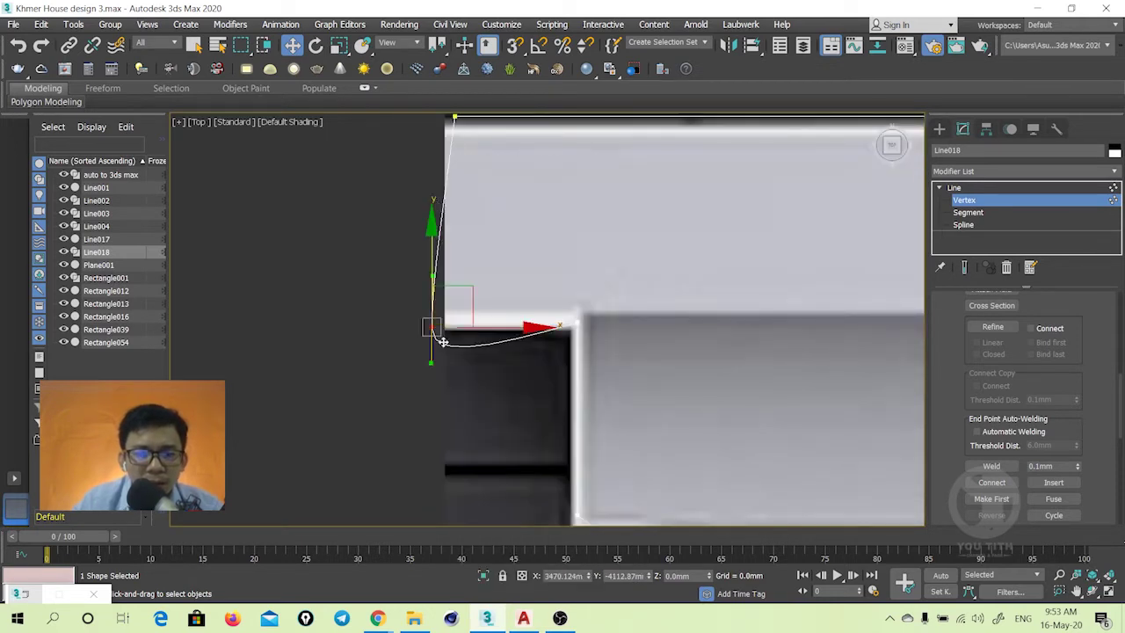
middle_drag(434, 327, 434, 363)
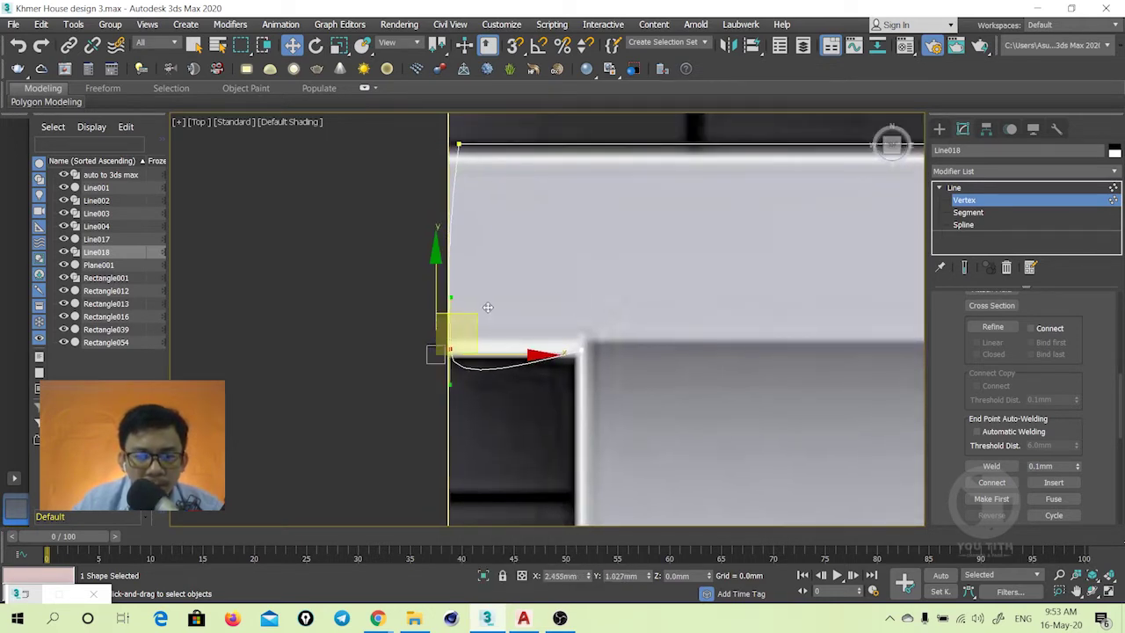
mouse_move(475, 312)
mouse_down()
mouse_move(450, 383)
mouse_move(507, 355)
mouse_up()
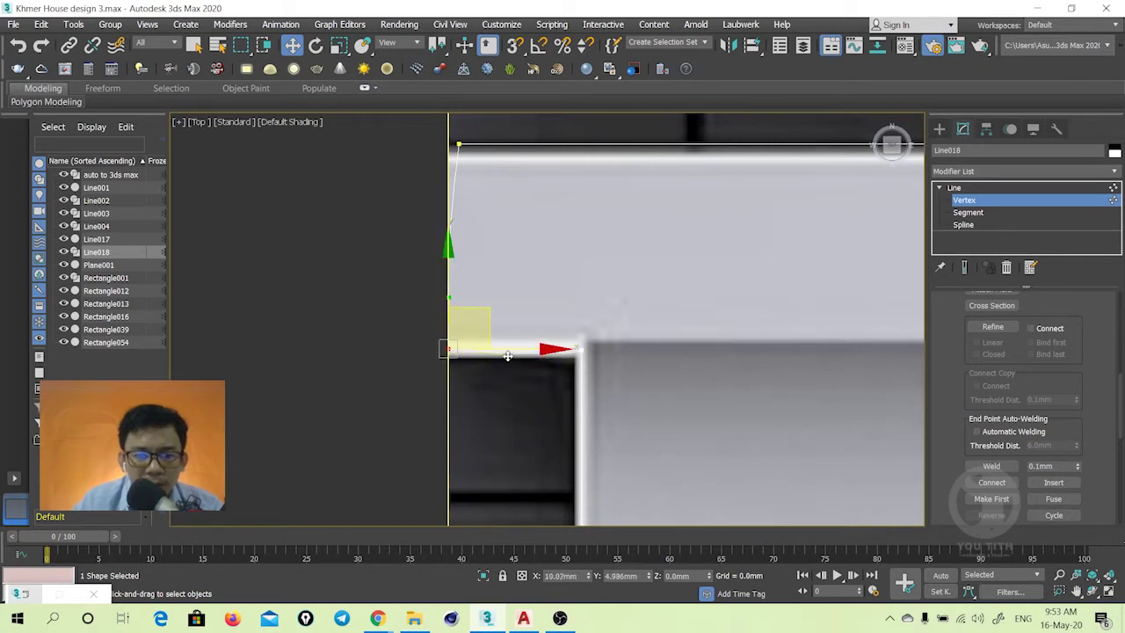
Make the vertex where the curve meets the step Smooth and reshape the curve below it
scroll(520, 348, down, 3)
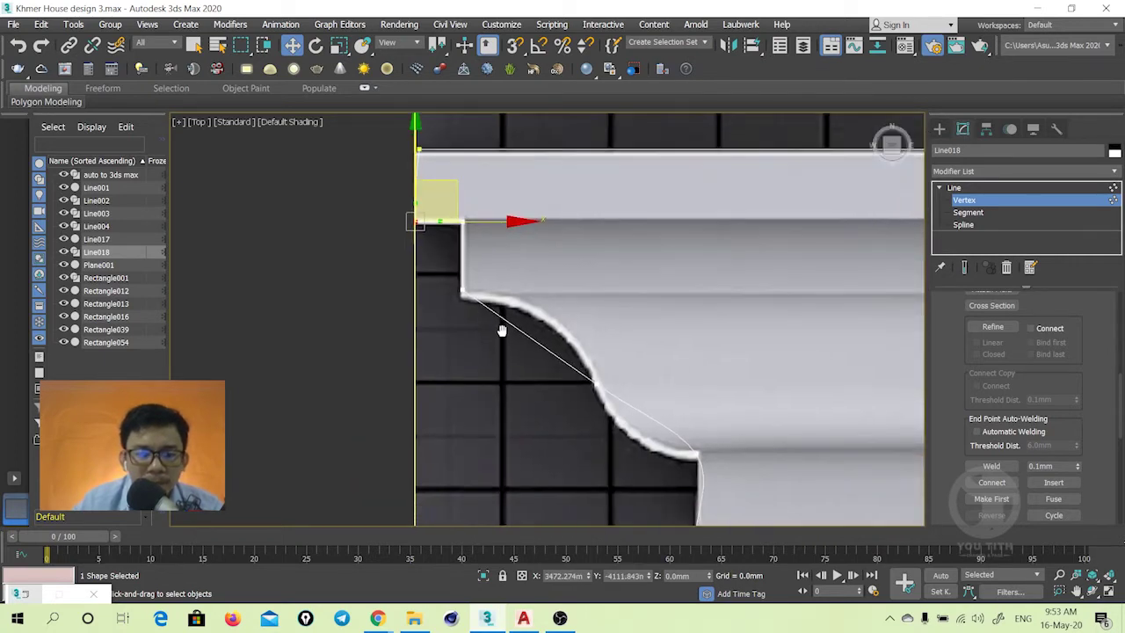
middle_drag(596, 379, 542, 361)
click(541, 361)
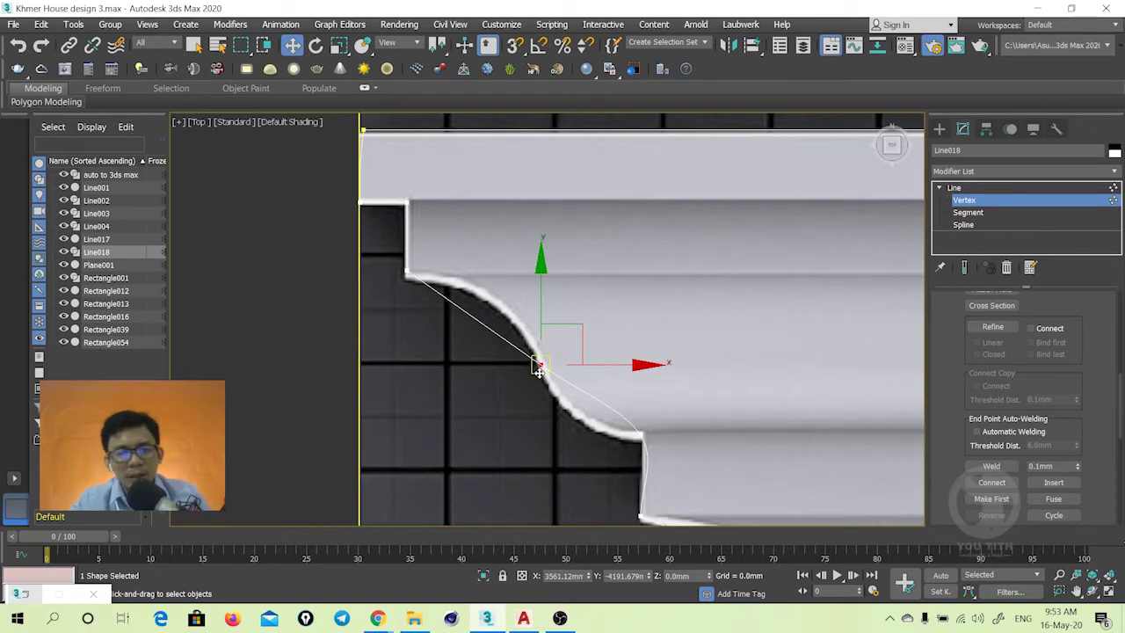
middle_drag(512, 368, 494, 370)
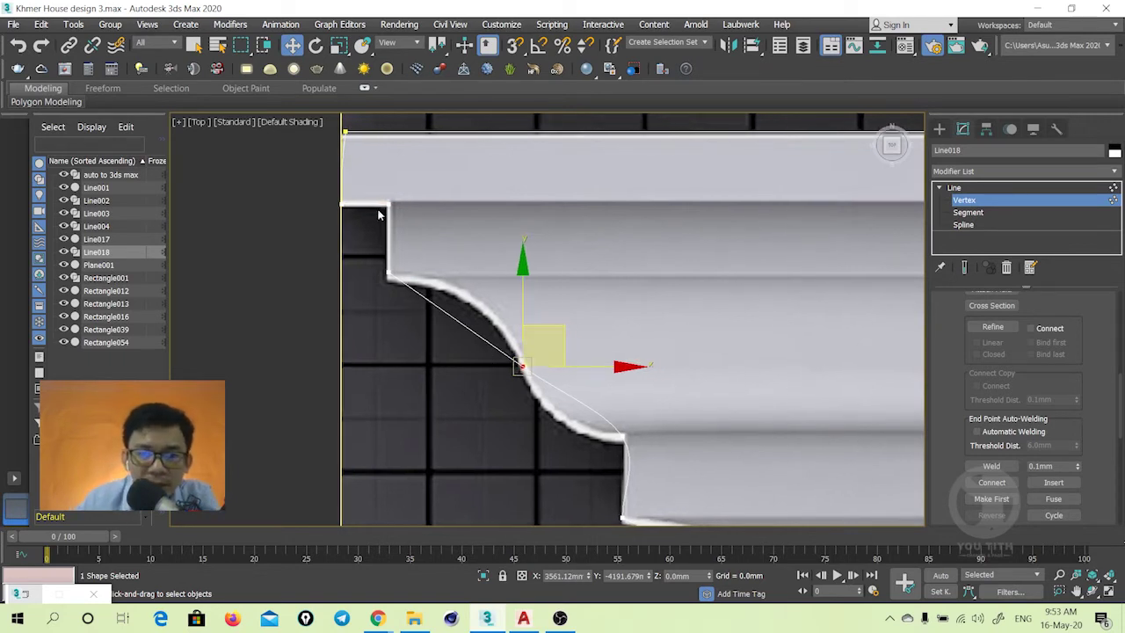
right_click(437, 306)
mouse_move(492, 265)
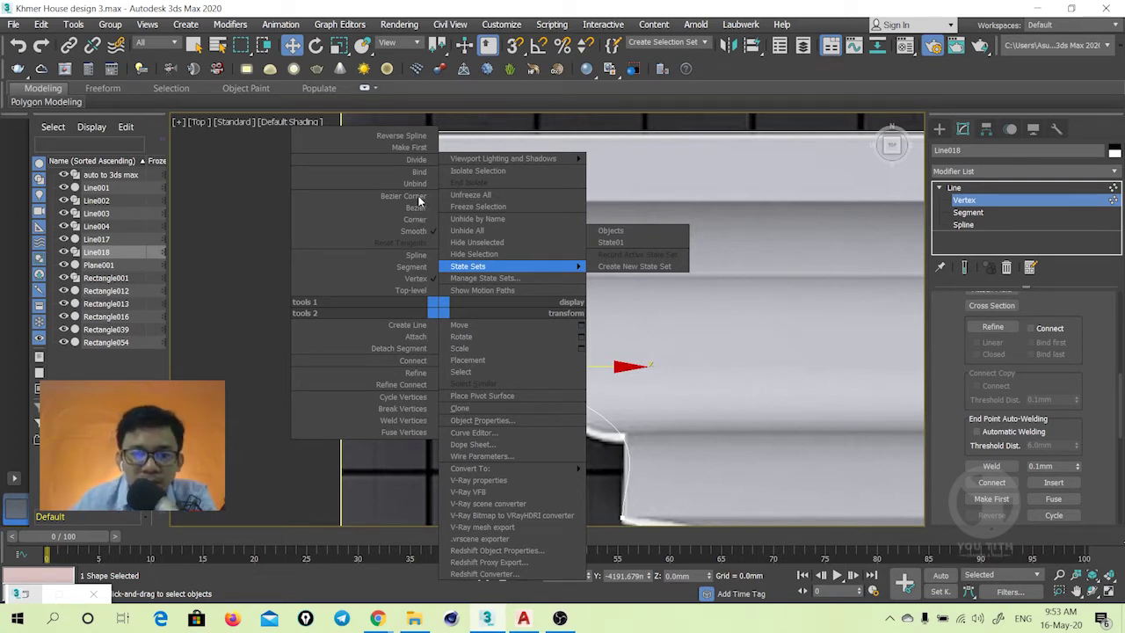
click(420, 202)
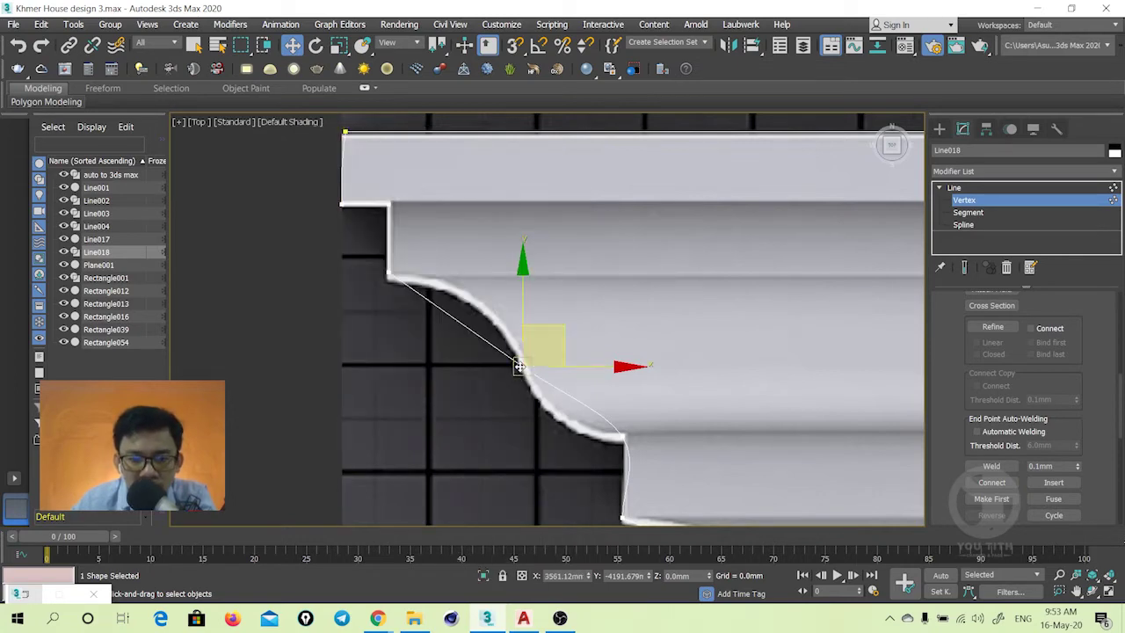
right_click(514, 331)
click(506, 257)
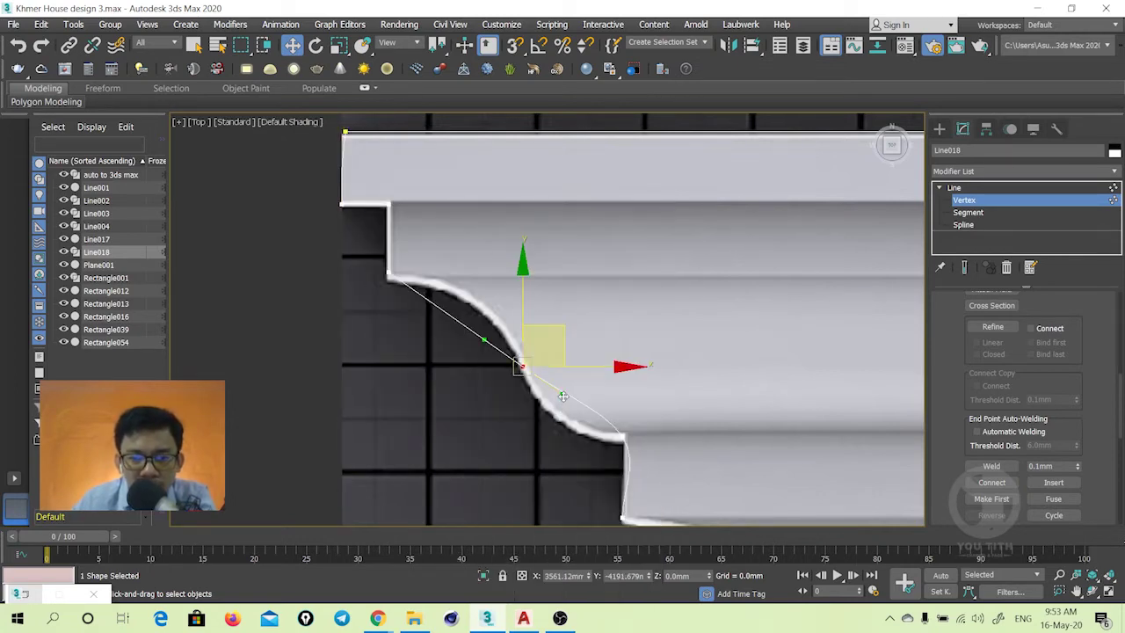
drag(542, 408, 466, 462)
scroll(510, 432, up, 5)
middle_drag(510, 432, 547, 427)
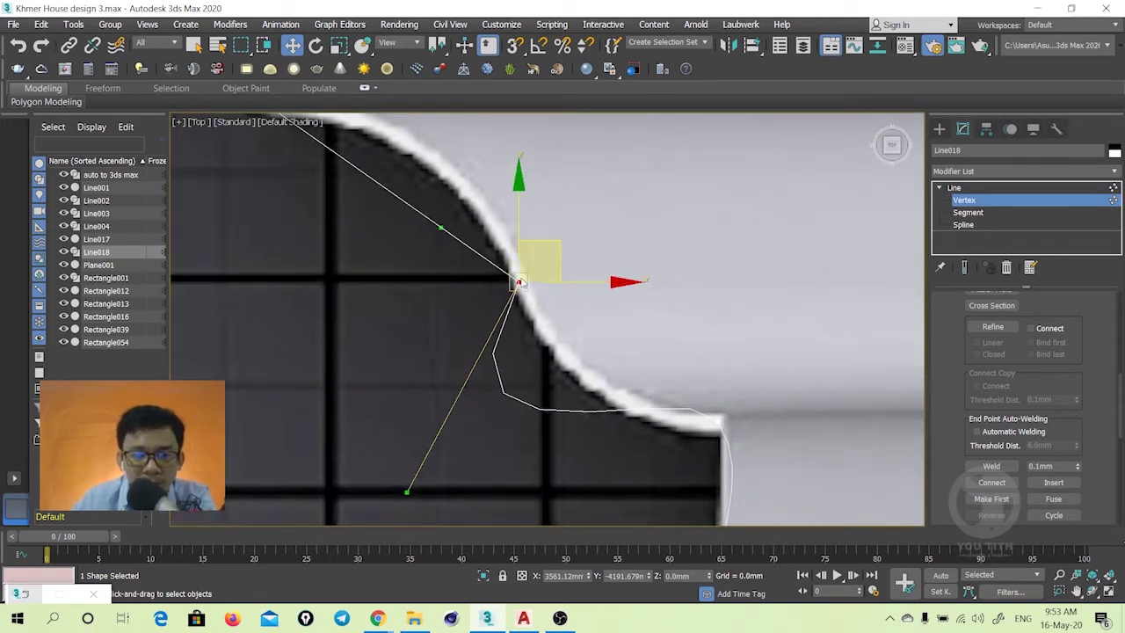
Convert the next curve vertex to Bezier and rotate its tangents to follow the outline
right_click(499, 318)
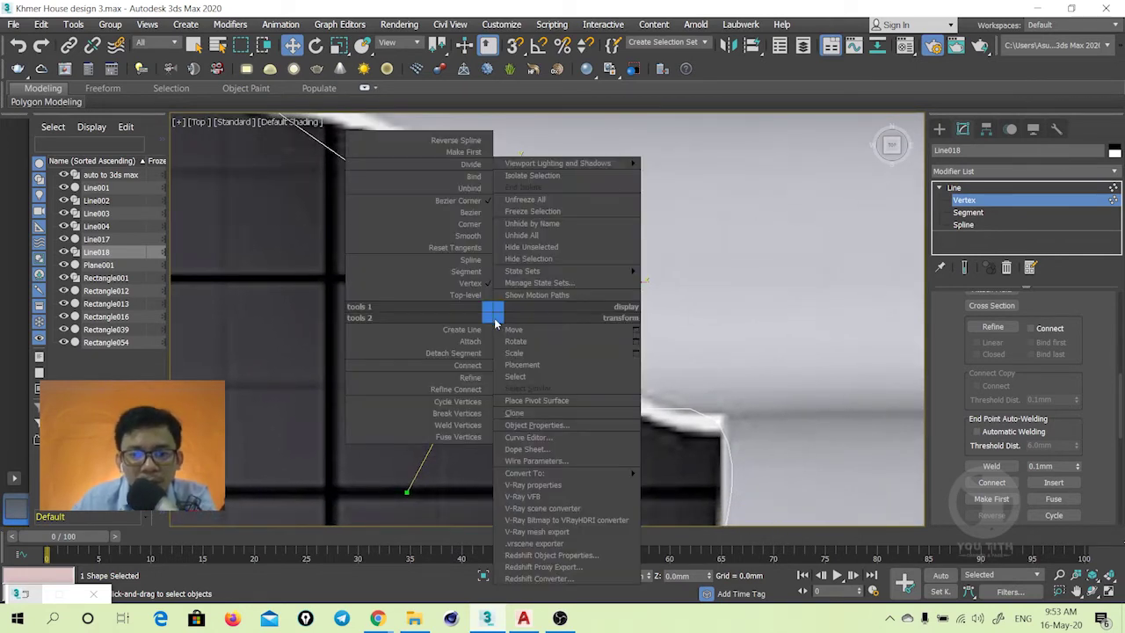
click(475, 225)
scroll(462, 346, down, 4)
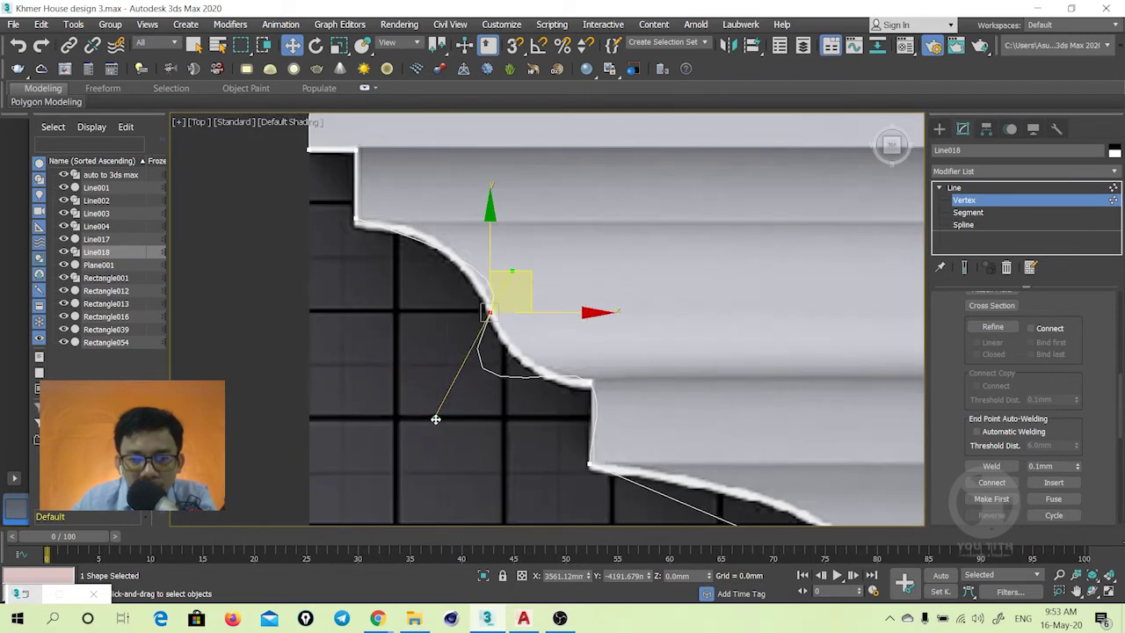
mouse_move(435, 419)
mouse_down()
mouse_move(583, 330)
mouse_move(502, 377)
mouse_move(520, 353)
mouse_up()
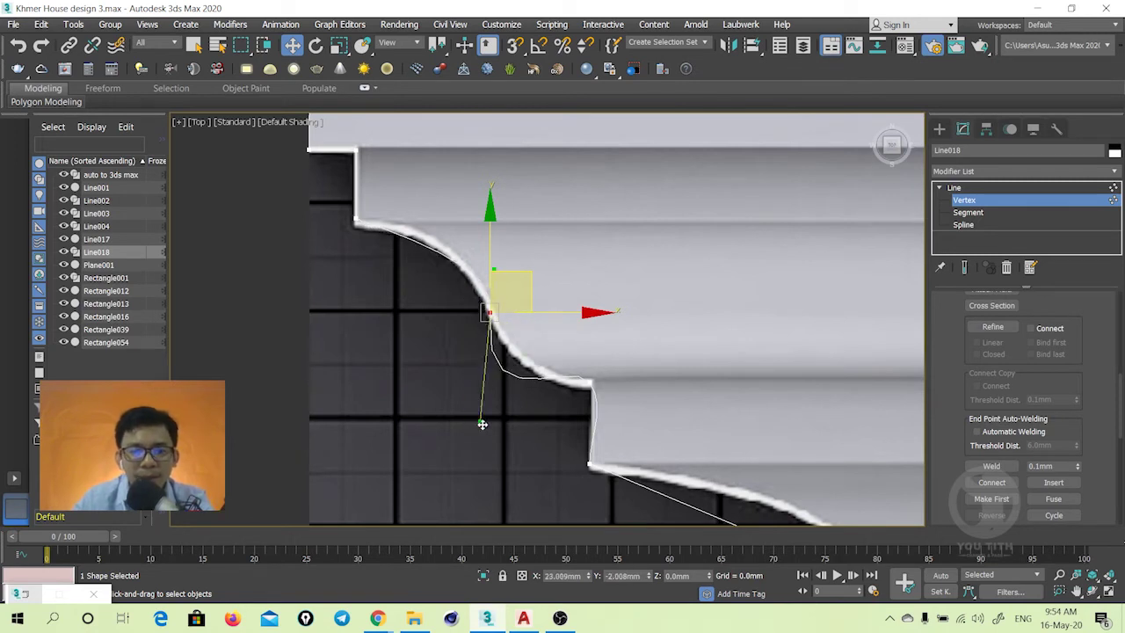
scroll(480, 340, up, 2)
middle_drag(480, 339, 492, 367)
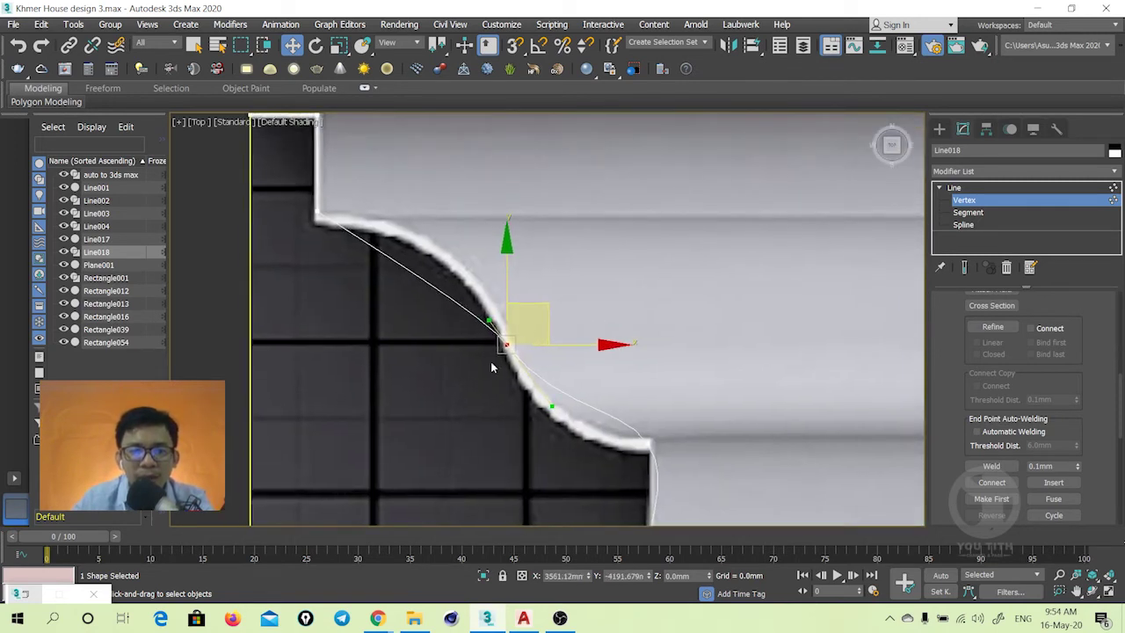
mouse_move(489, 323)
mouse_down()
mouse_move(483, 293)
mouse_move(521, 279)
mouse_up()
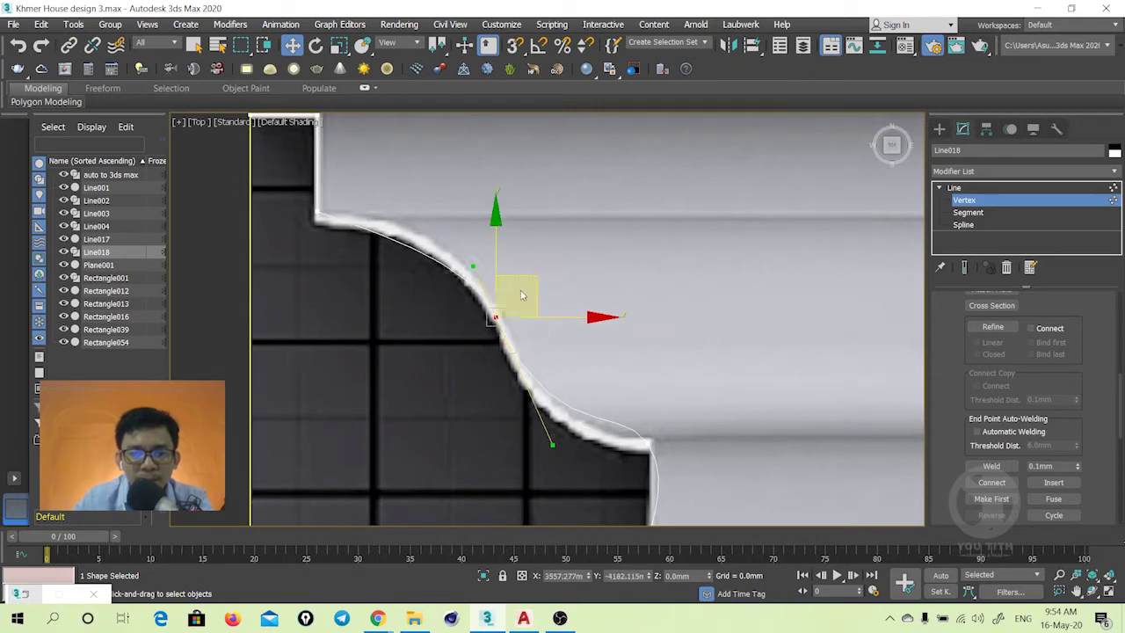
Make the following vertex Smooth, nudge it onto the profile edge, and select the step's end vertex
right_click(506, 347)
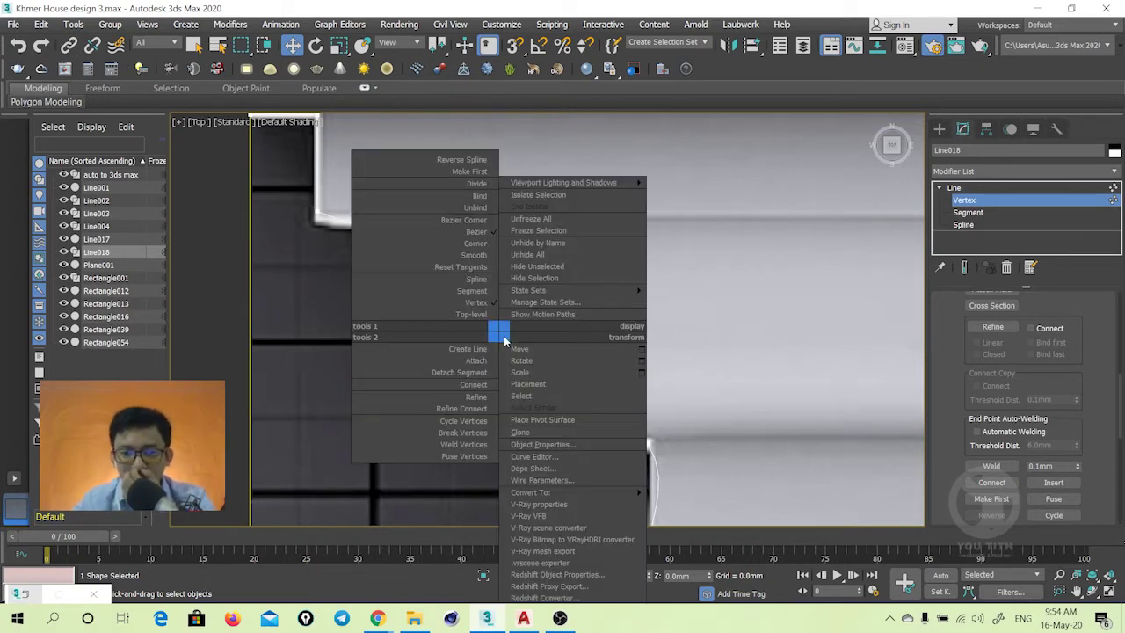
click(482, 246)
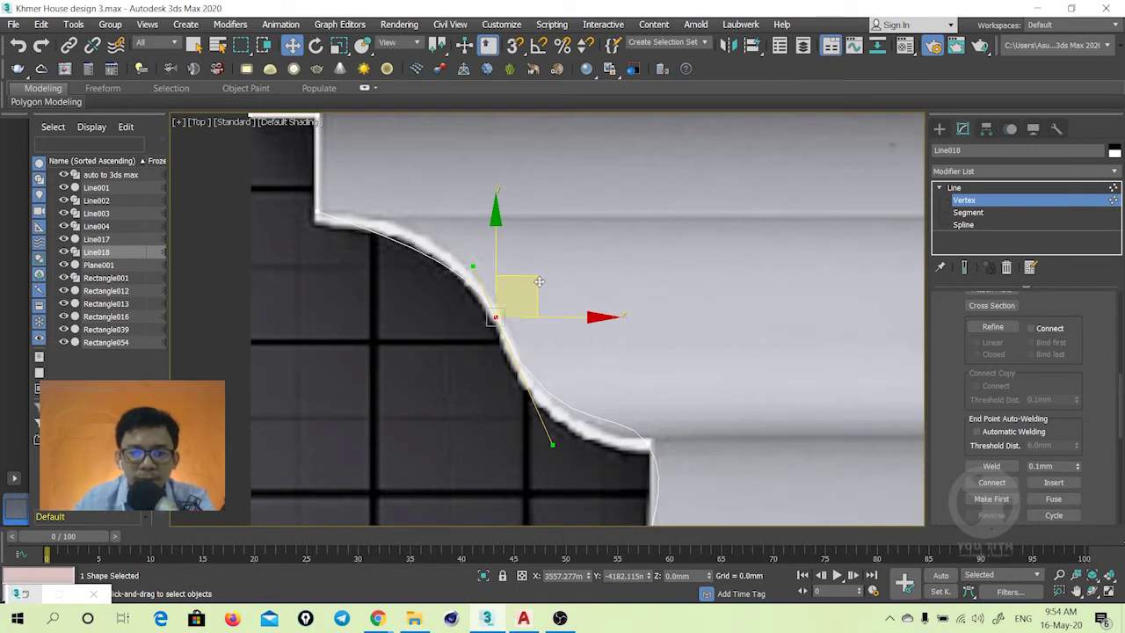
drag(535, 296, 537, 308)
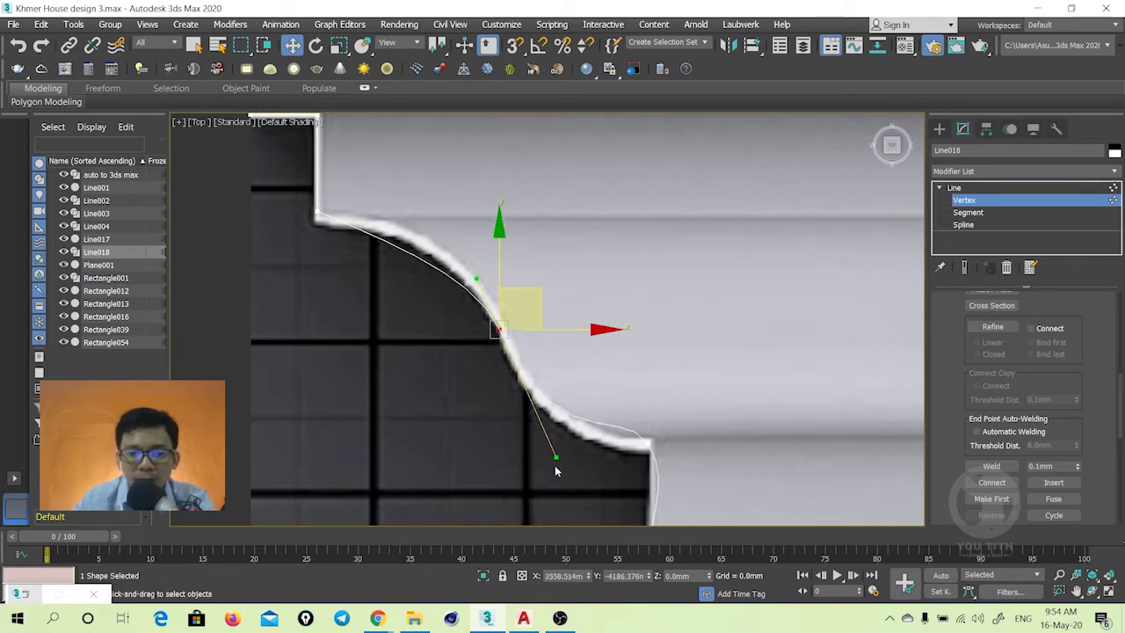
click(650, 448)
Make the step's end vertex Bezier, levelling its tangent and straightening the vertical edge
scroll(646, 422, up, 2)
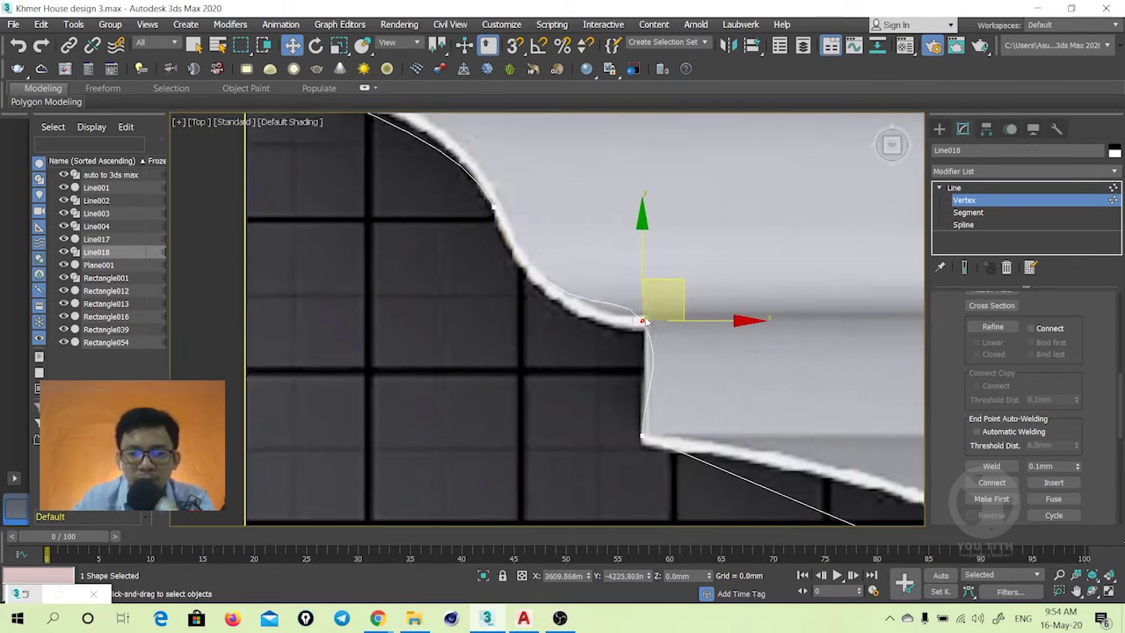
right_click(622, 317)
click(607, 200)
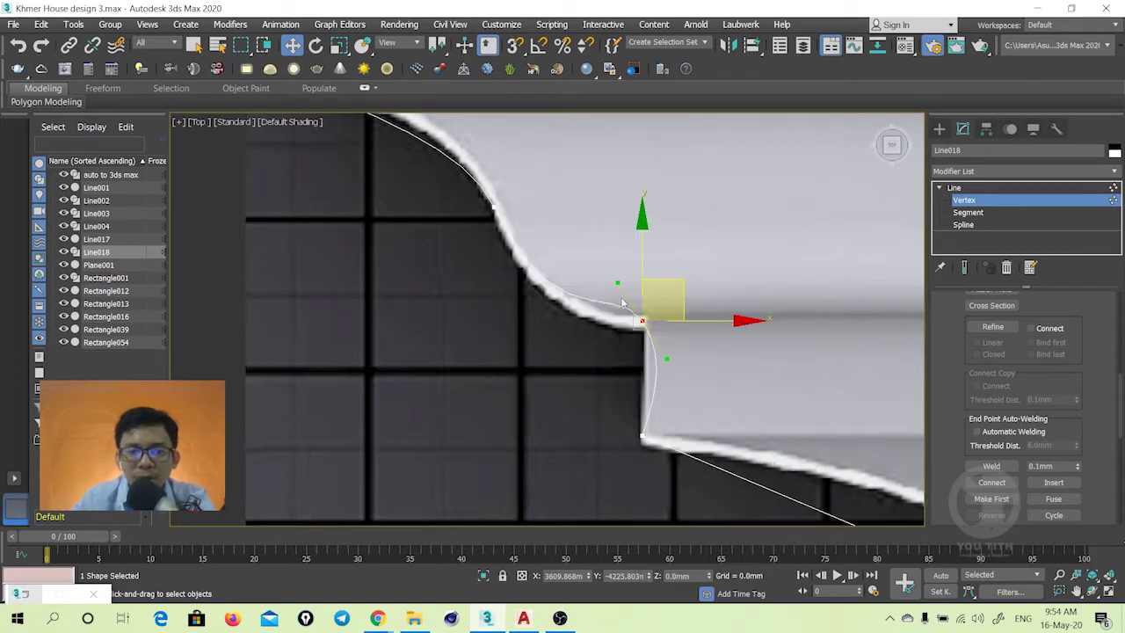
drag(537, 287, 534, 327)
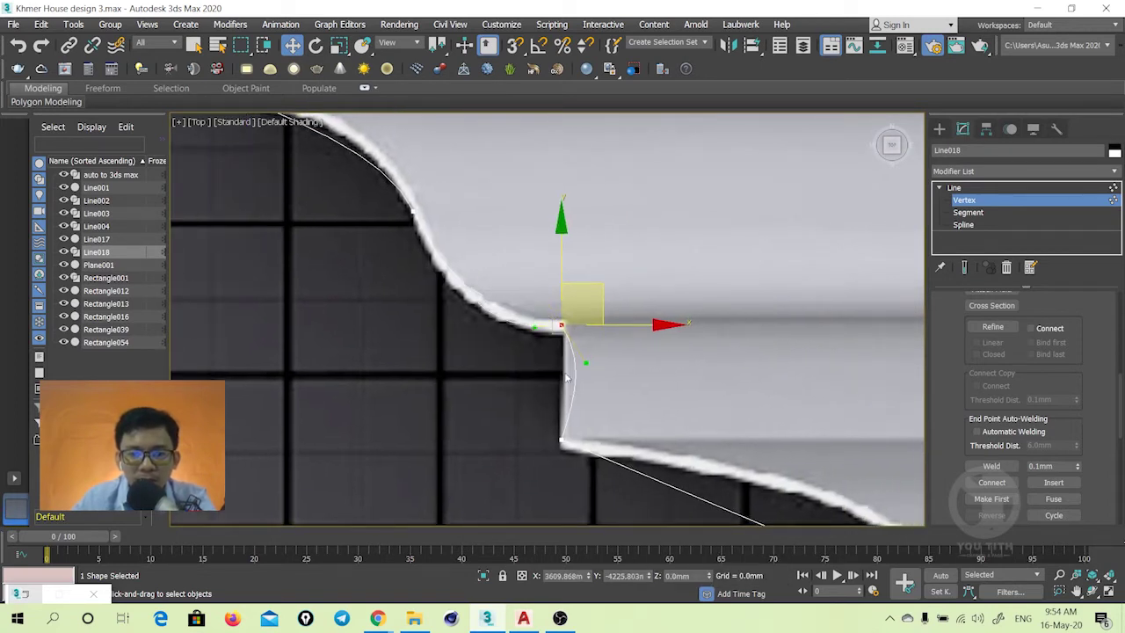
drag(589, 363, 565, 357)
Make the lower-right vertex a Bezier Corner
mouse_move(630, 427)
middle_down()
mouse_move(534, 240)
mouse_move(527, 321)
middle_up()
click(719, 387)
right_click(716, 331)
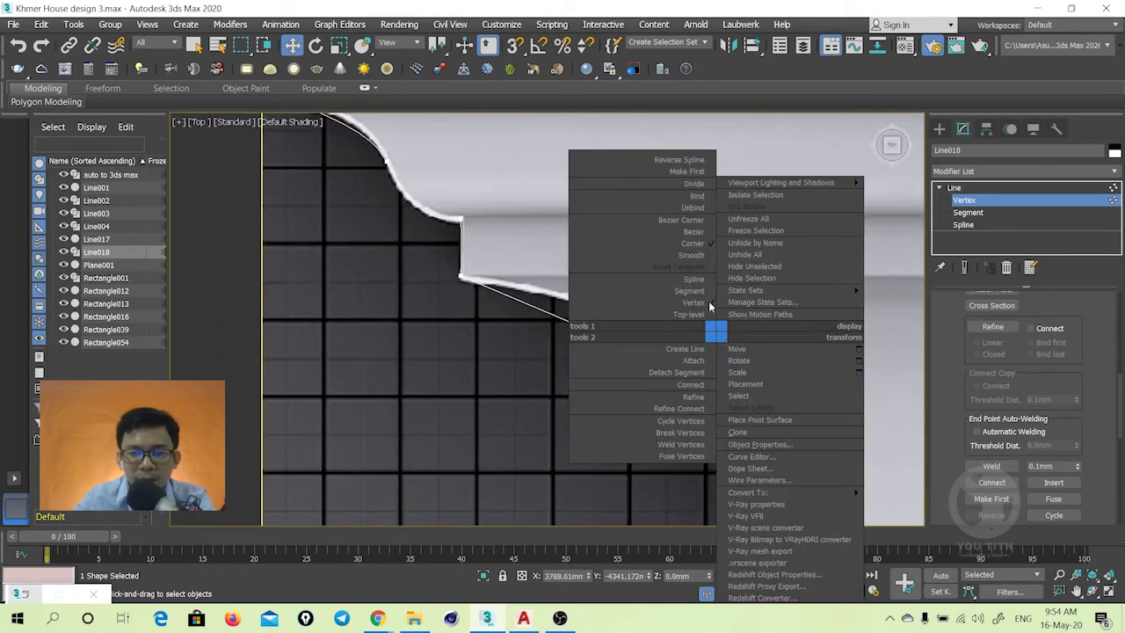
click(693, 221)
middle_drag(692, 270, 688, 362)
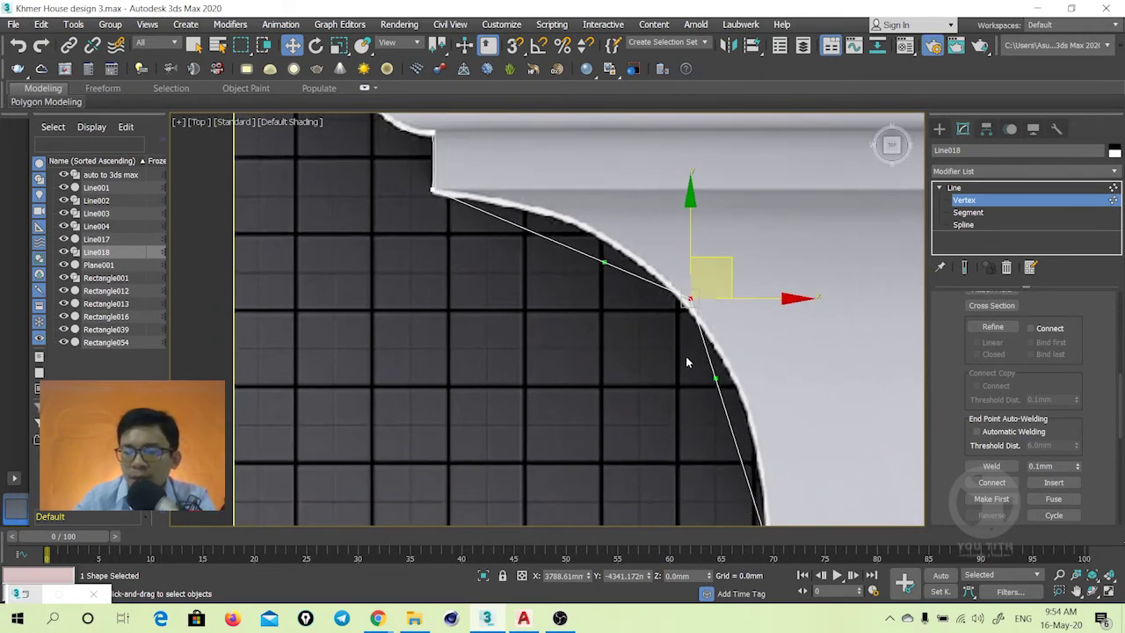
scroll(687, 361, down, 2)
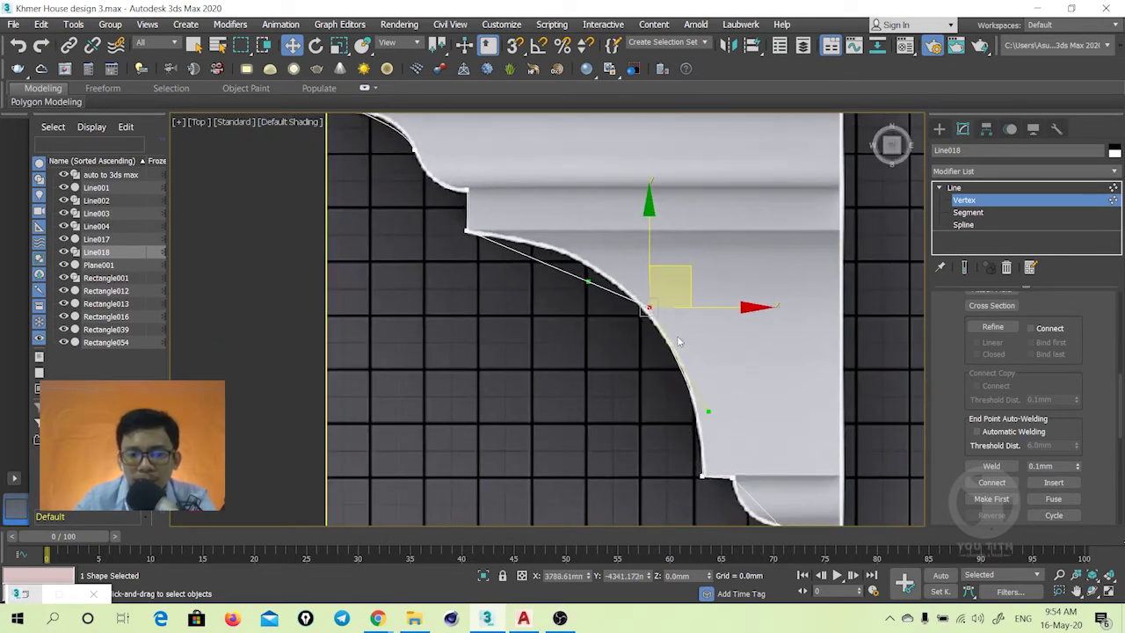
Cycle the lower-arc vertex through Corner and Smooth to Bezier, then tune its handles to the arc
right_click(679, 341)
click(655, 242)
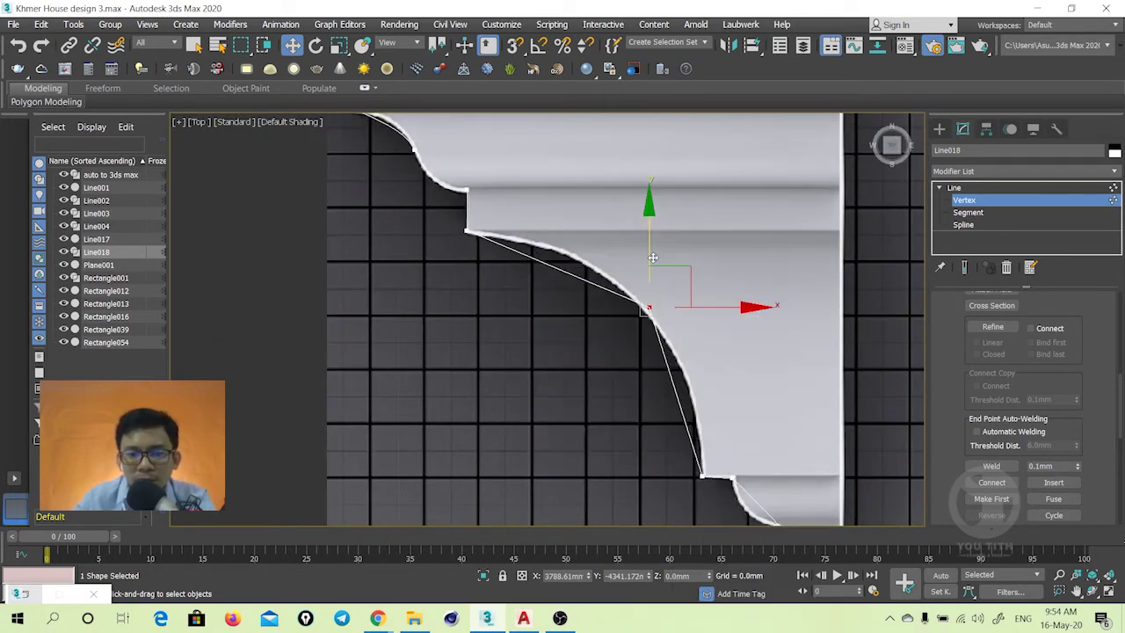
right_click(659, 338)
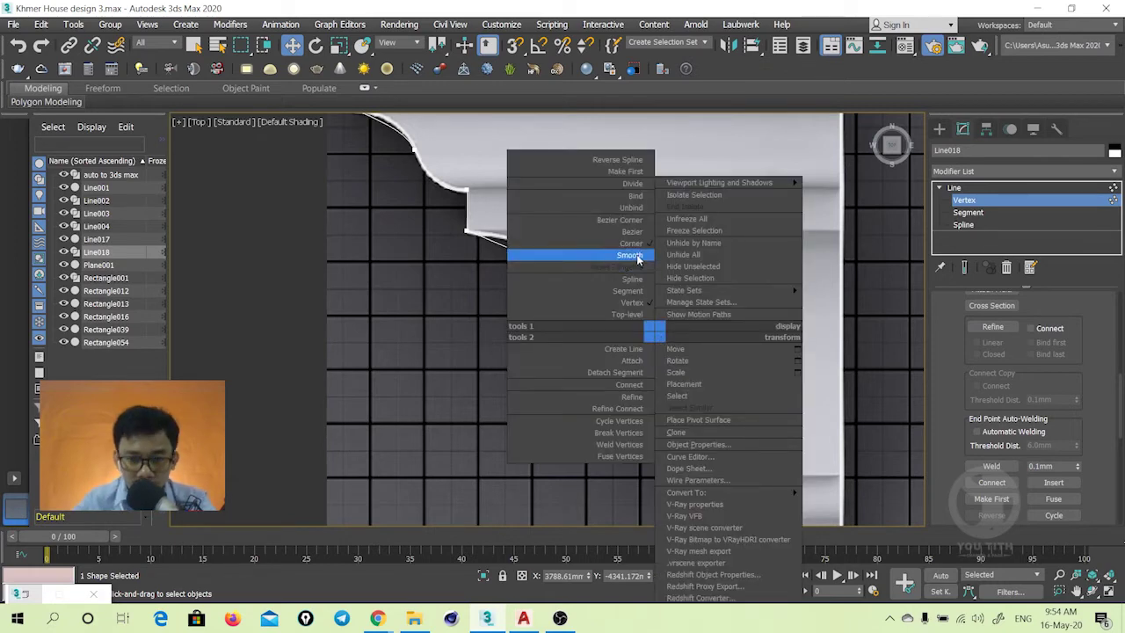
click(636, 254)
right_click(650, 338)
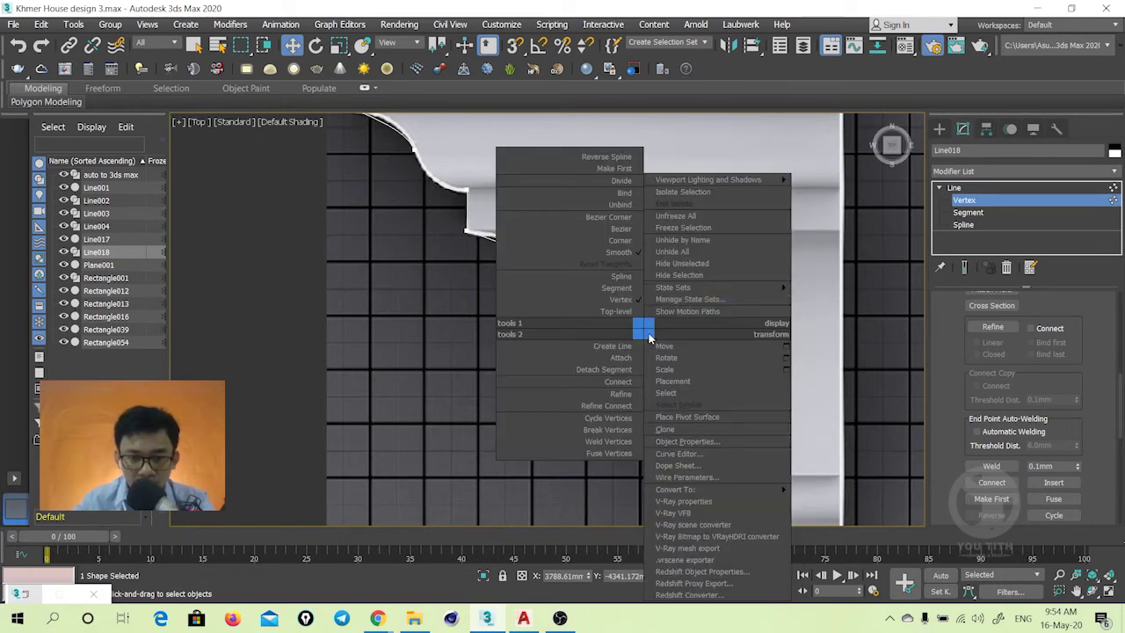
click(619, 232)
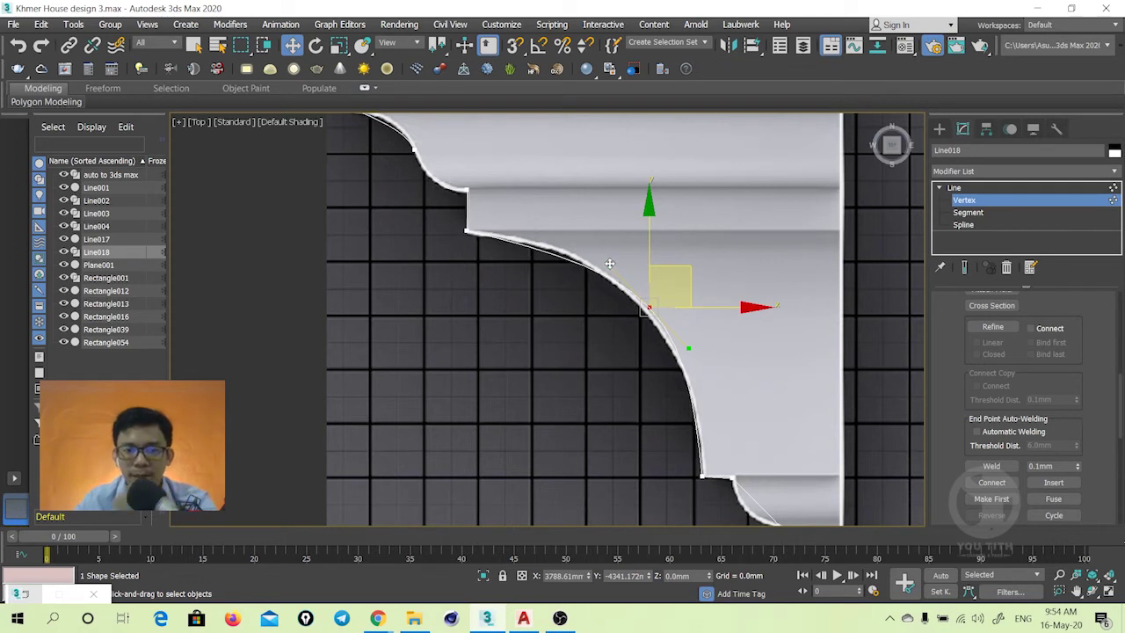
drag(609, 264, 603, 252)
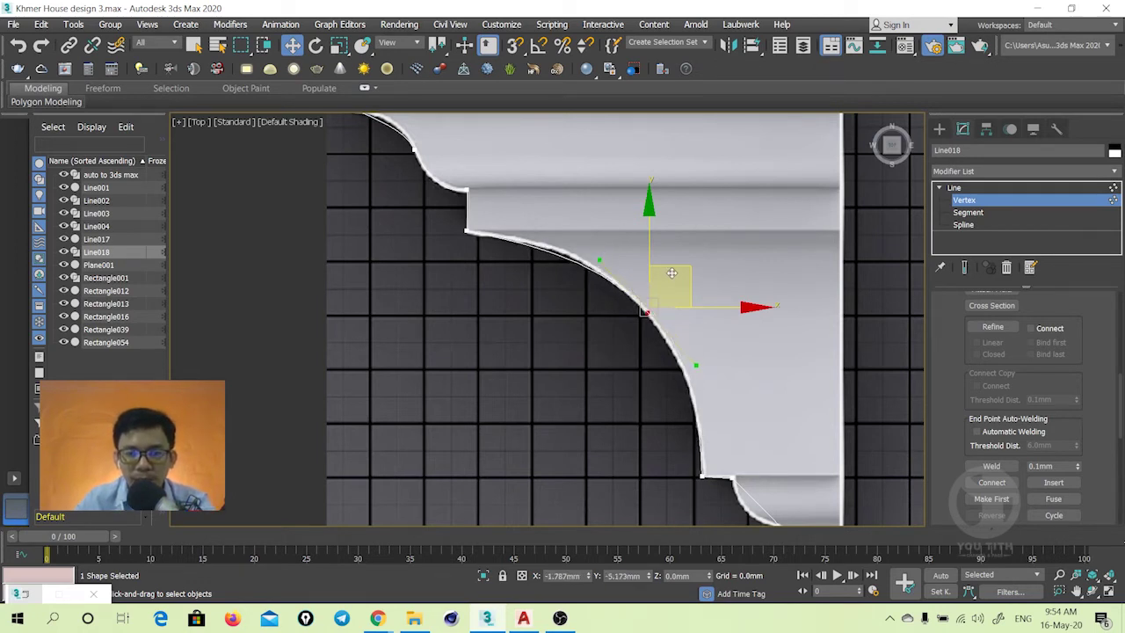
drag(670, 274, 666, 282)
drag(597, 262, 585, 247)
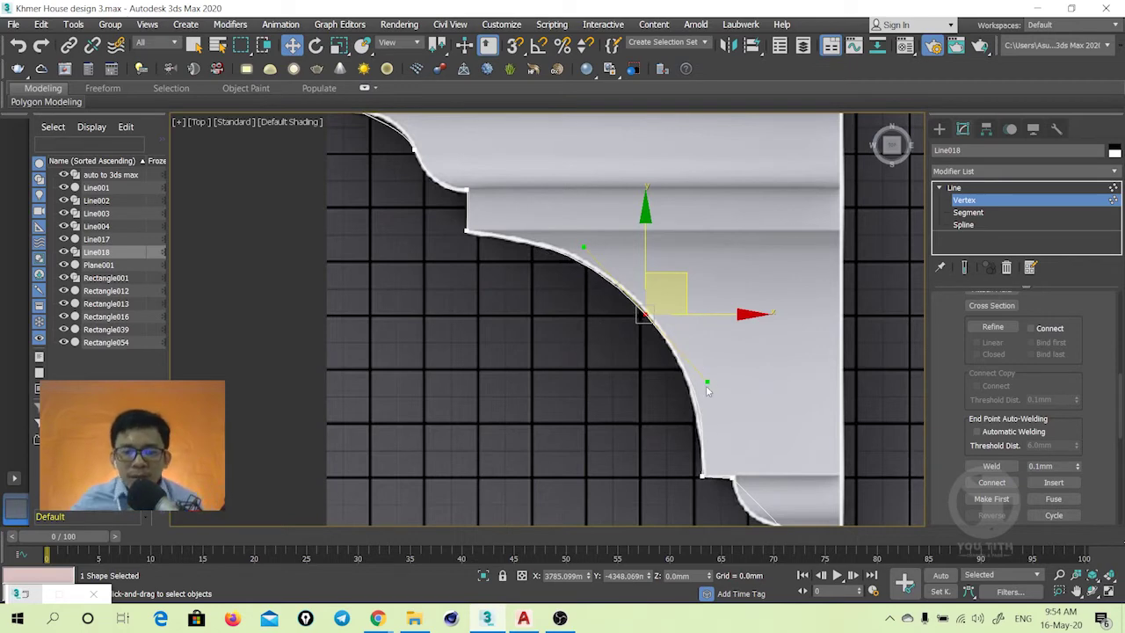
middle_drag(708, 384, 683, 253)
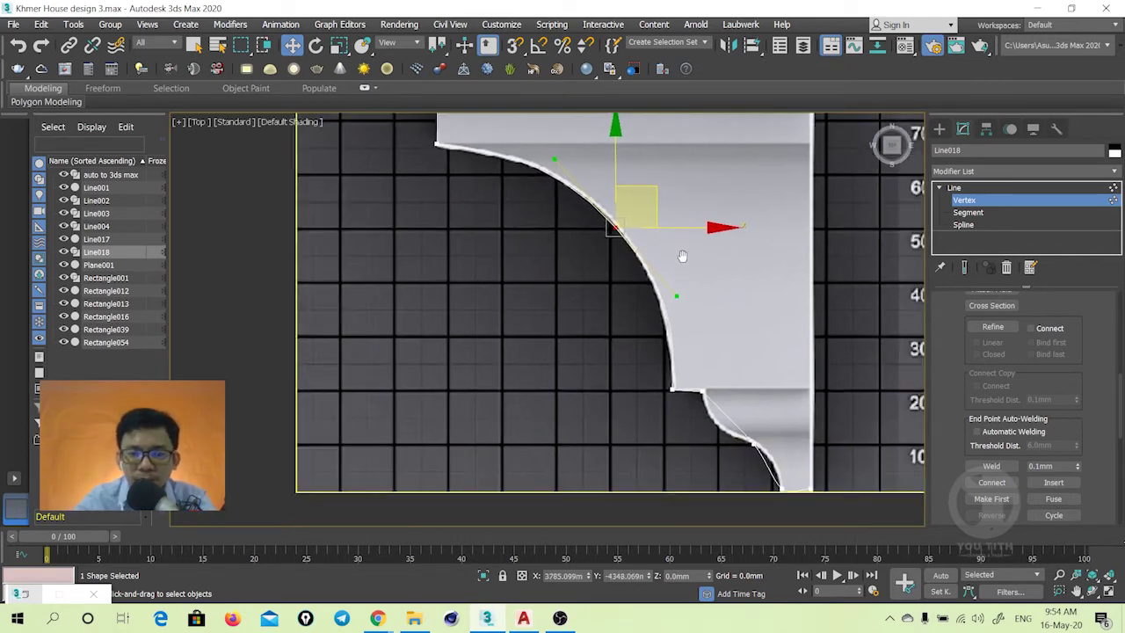
scroll(732, 400, up, 3)
middle_drag(731, 400, 684, 309)
Make the next curve vertex a Bezier Corner fitted to the outline, and the bottom end vertex a Corner
click(683, 315)
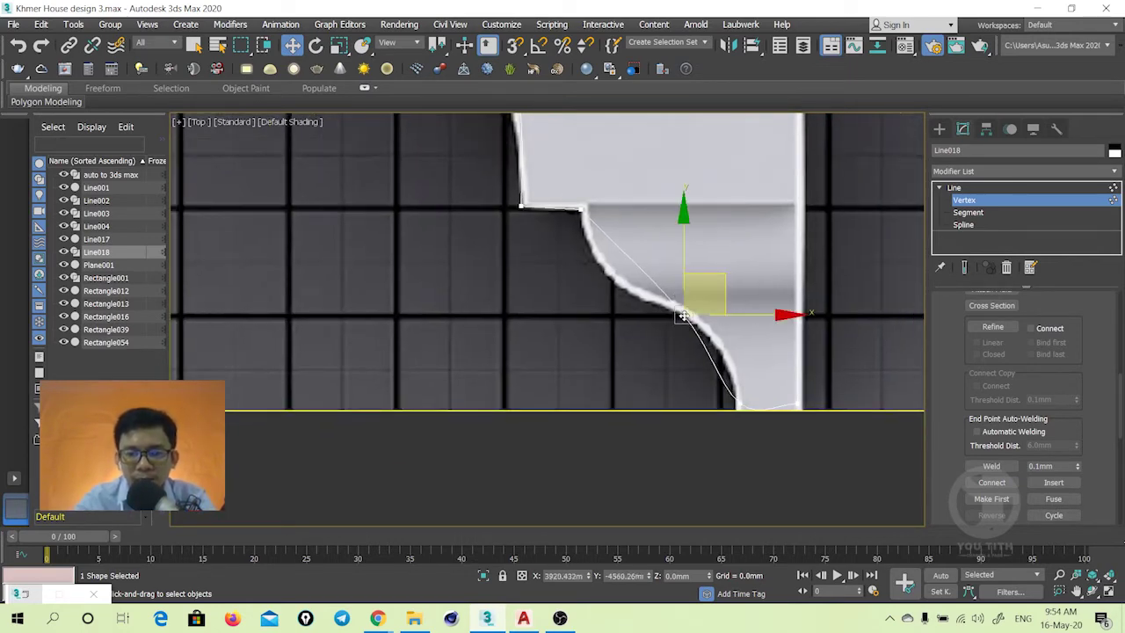
right_click(679, 310)
click(659, 201)
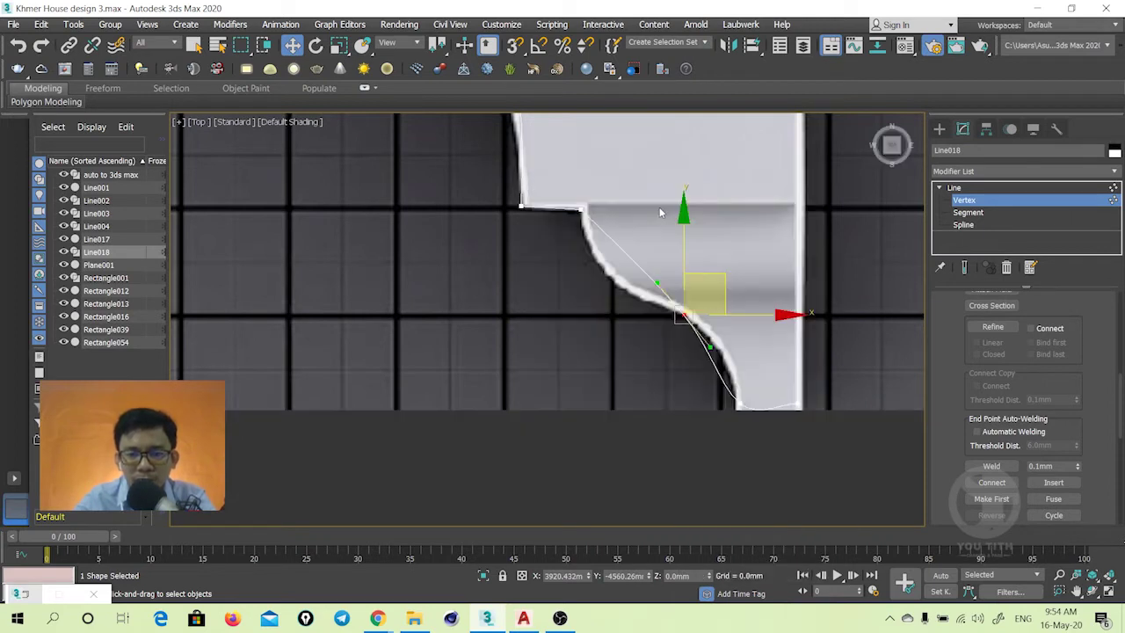
drag(716, 351, 748, 393)
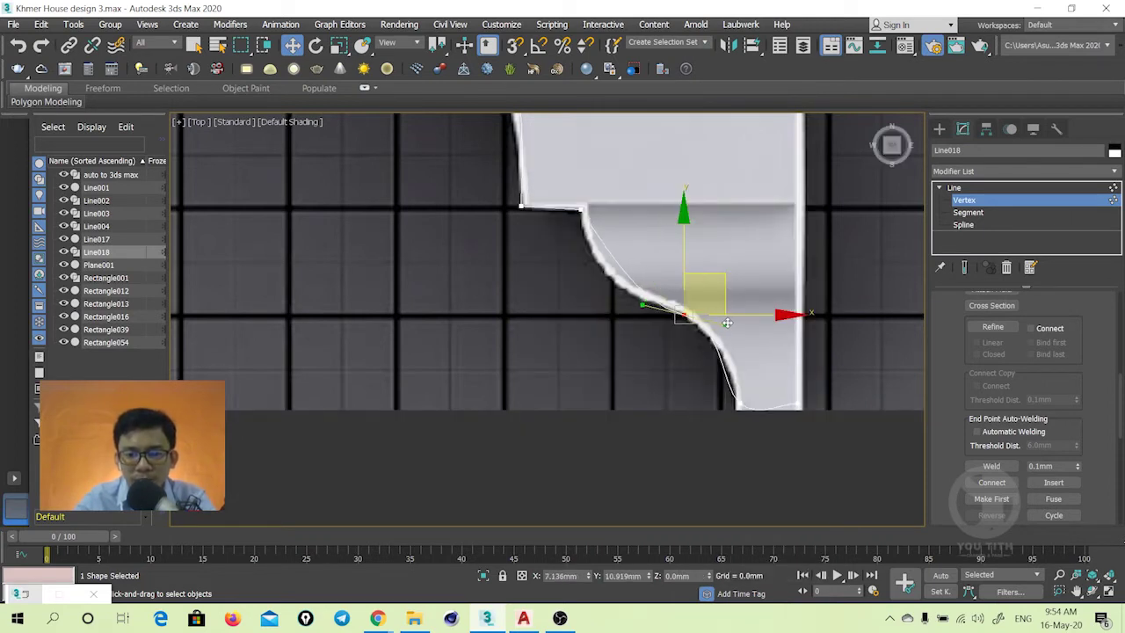
click(744, 406)
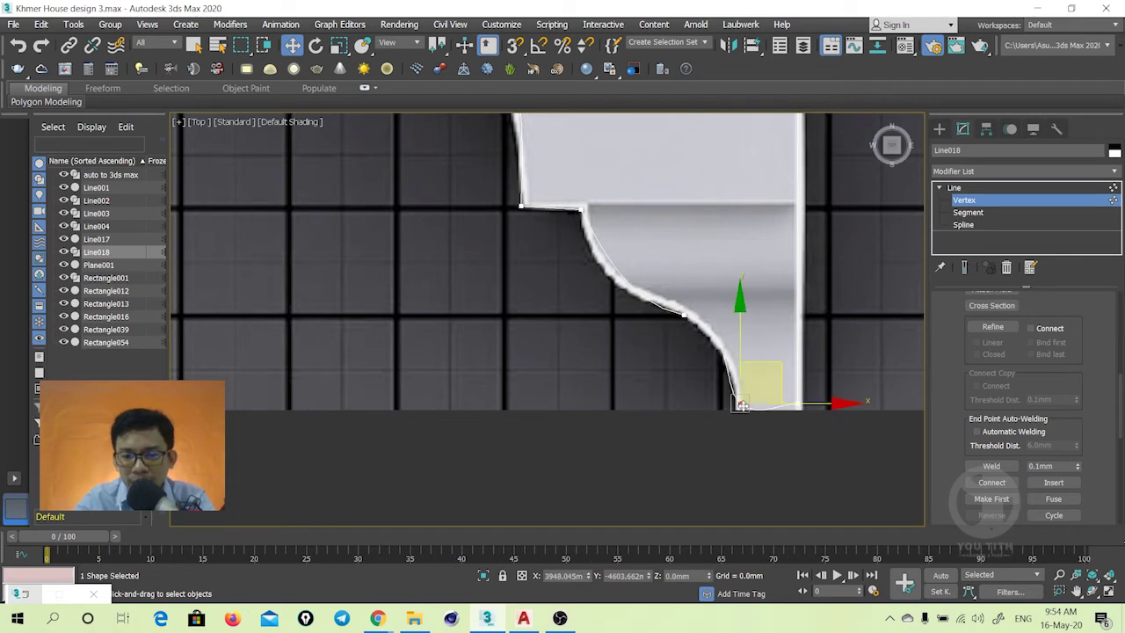
right_click(736, 332)
click(712, 242)
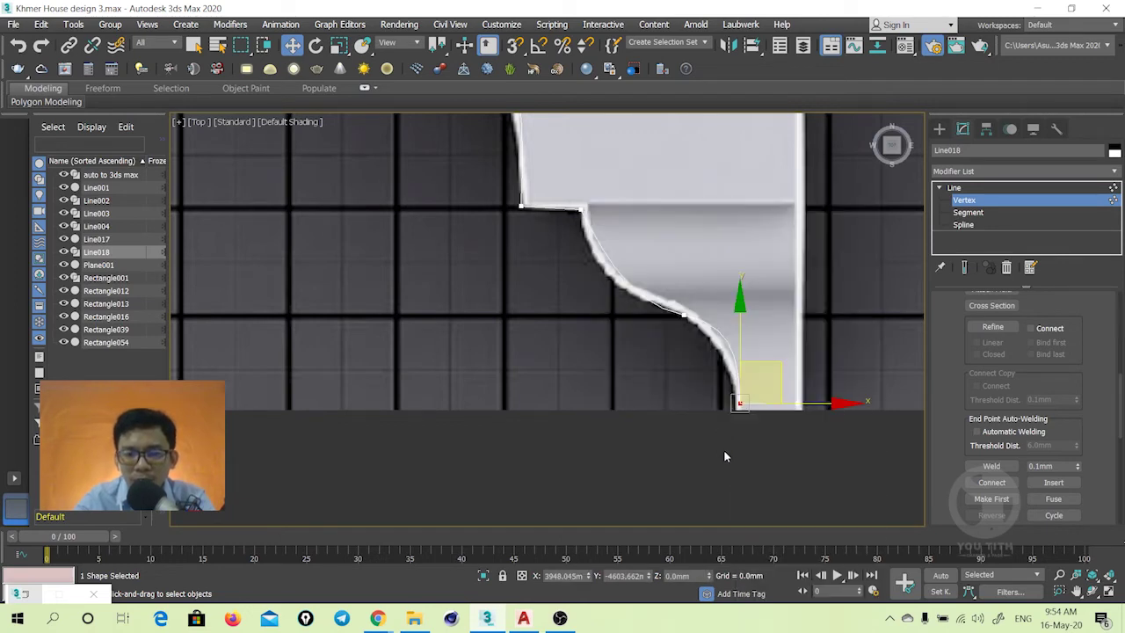
Move Line018's bottom vertices down to the reference image's bottom edge
scroll(724, 450, up, 2)
scroll(723, 402, up, 2)
drag(675, 382, 416, 427)
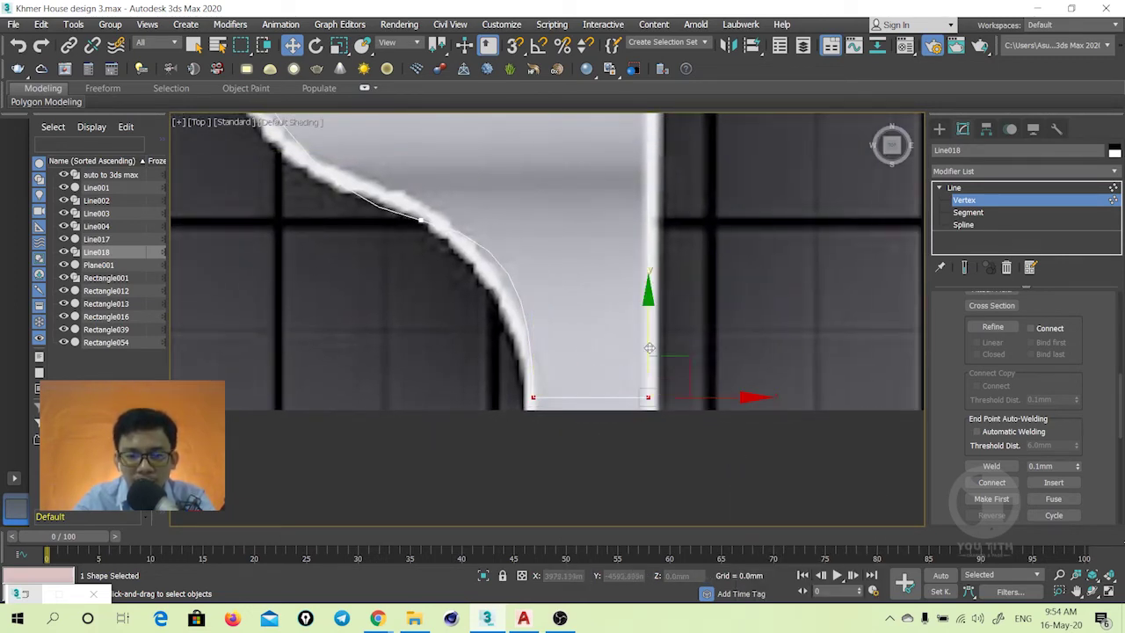
drag(648, 324, 647, 340)
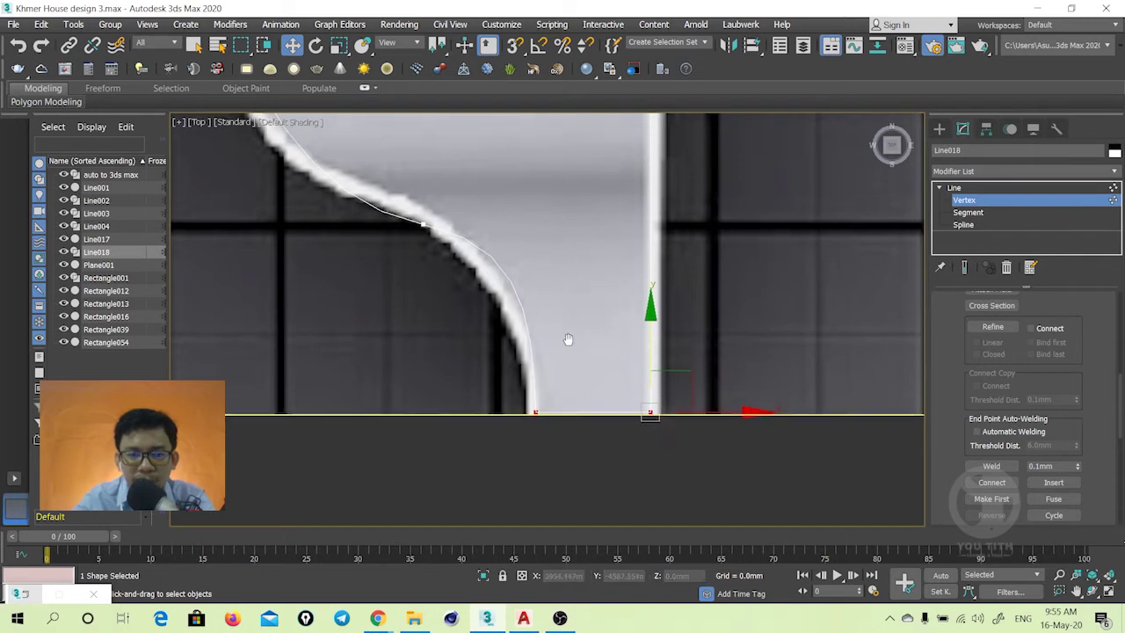
scroll(567, 339, down, 3)
Rotate the middle curve vertex's tangent to follow the reference edge, and nudge the corner vertex under the top ledge up
click(561, 338)
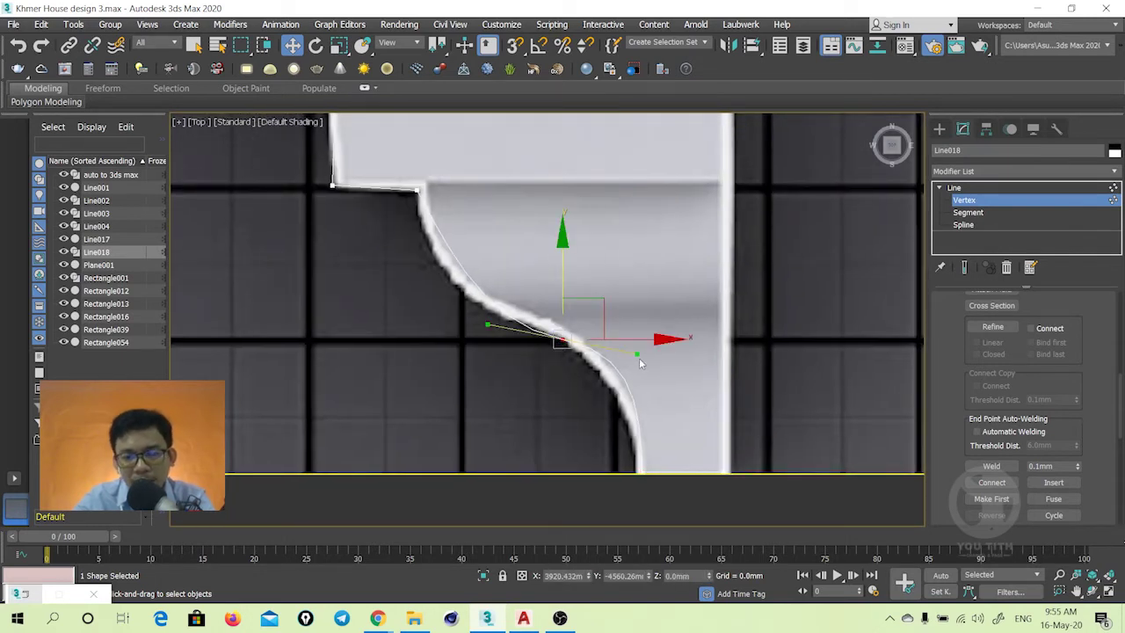
drag(487, 326, 444, 317)
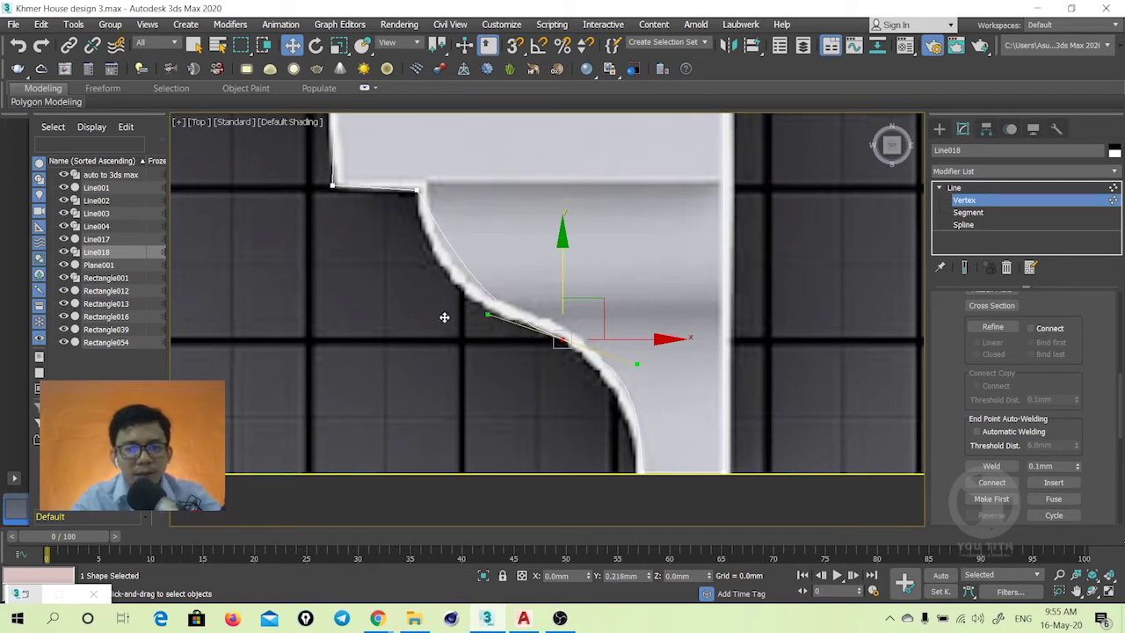
mouse_move(444, 317)
mouse_down()
mouse_move(441, 301)
mouse_move(487, 231)
mouse_move(579, 311)
mouse_move(448, 291)
mouse_up()
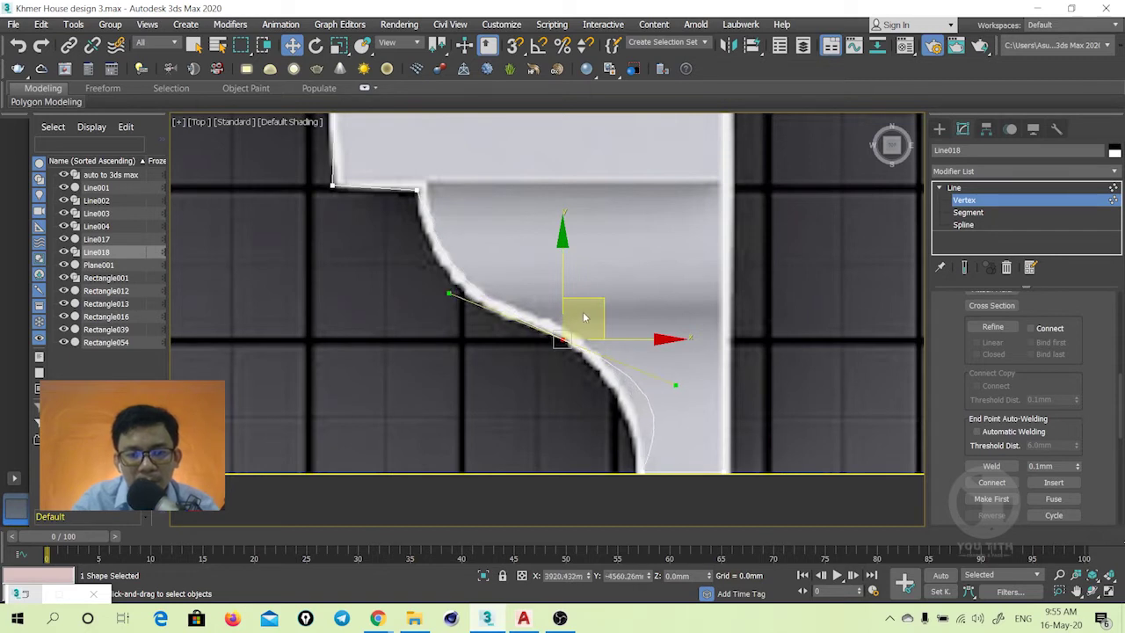
middle_drag(444, 225, 494, 293)
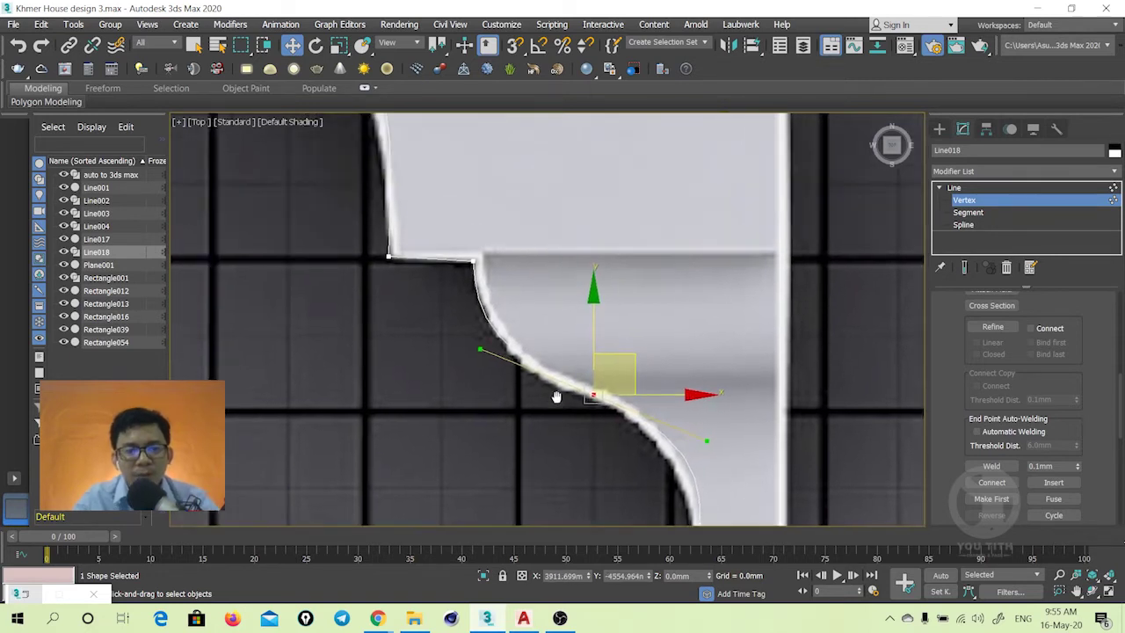
click(491, 275)
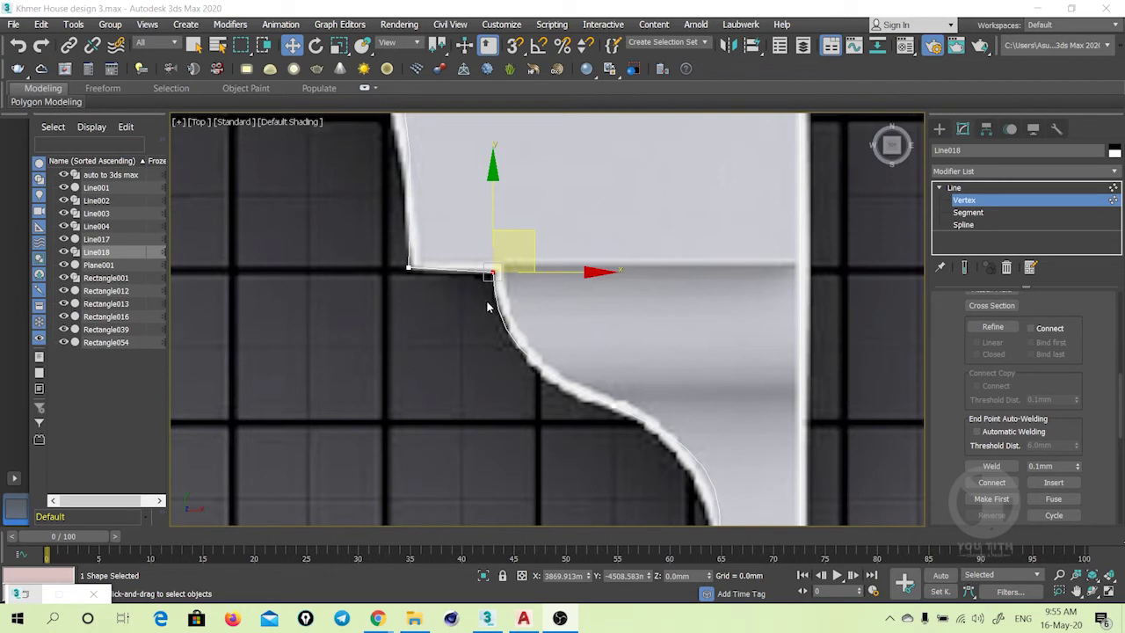
drag(507, 226, 492, 204)
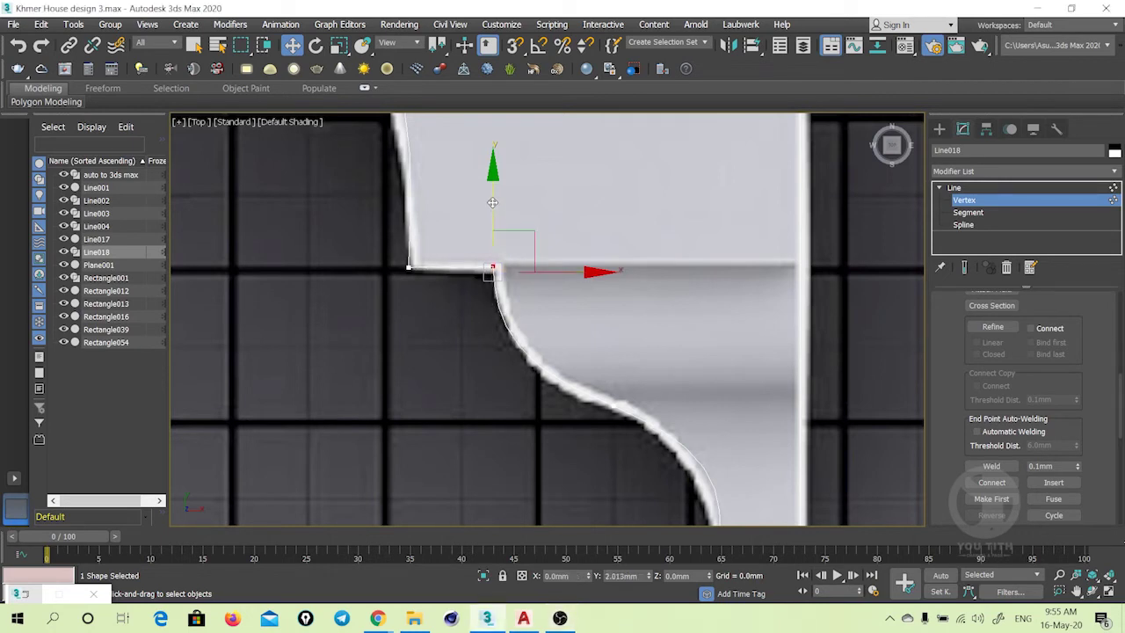
Reshape the upper curve vertex's handles to match the reference's upper cove
scroll(507, 262, up, 2)
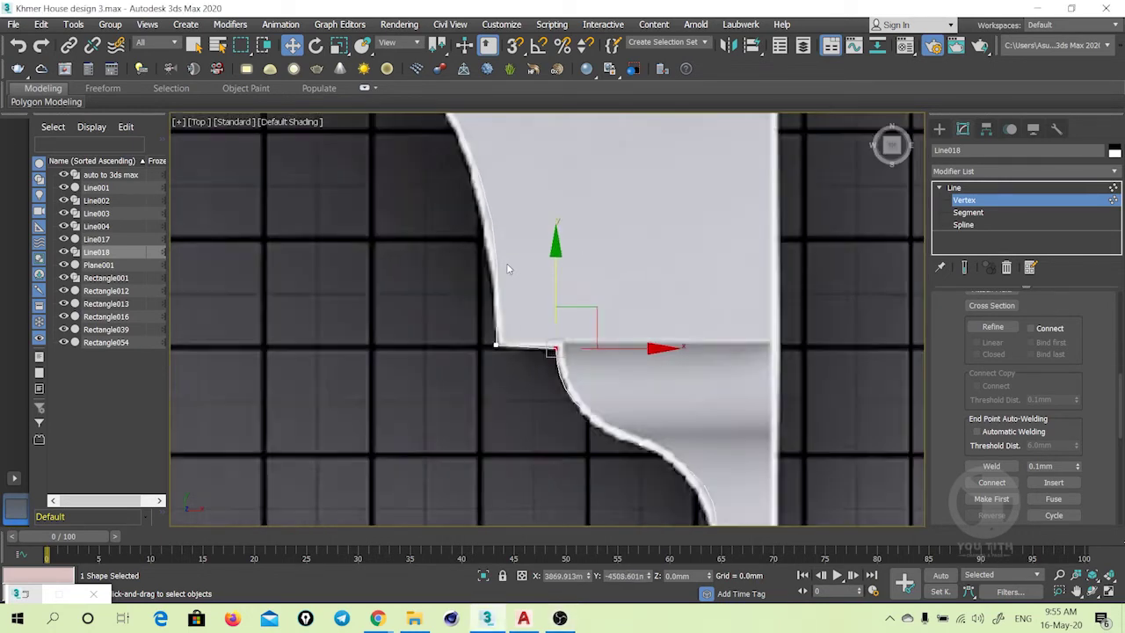
scroll(501, 281, up, 3)
scroll(496, 299, down, 1)
scroll(515, 264, down, 2)
scroll(402, 297, down, 1)
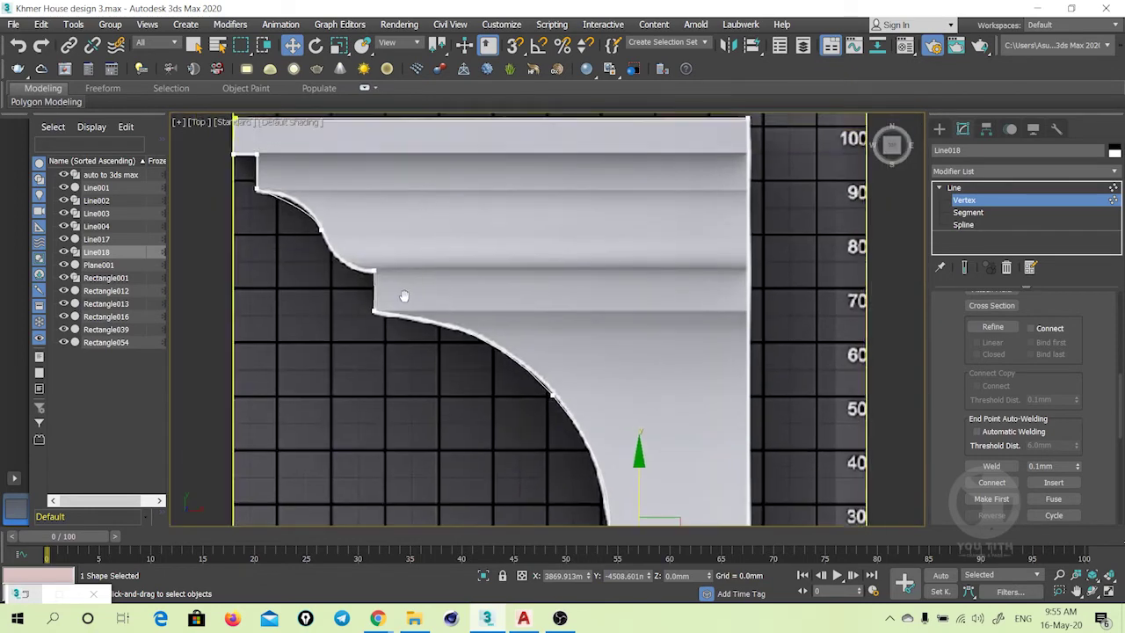
scroll(392, 292, up, 1)
scroll(392, 291, up, 1)
click(422, 285)
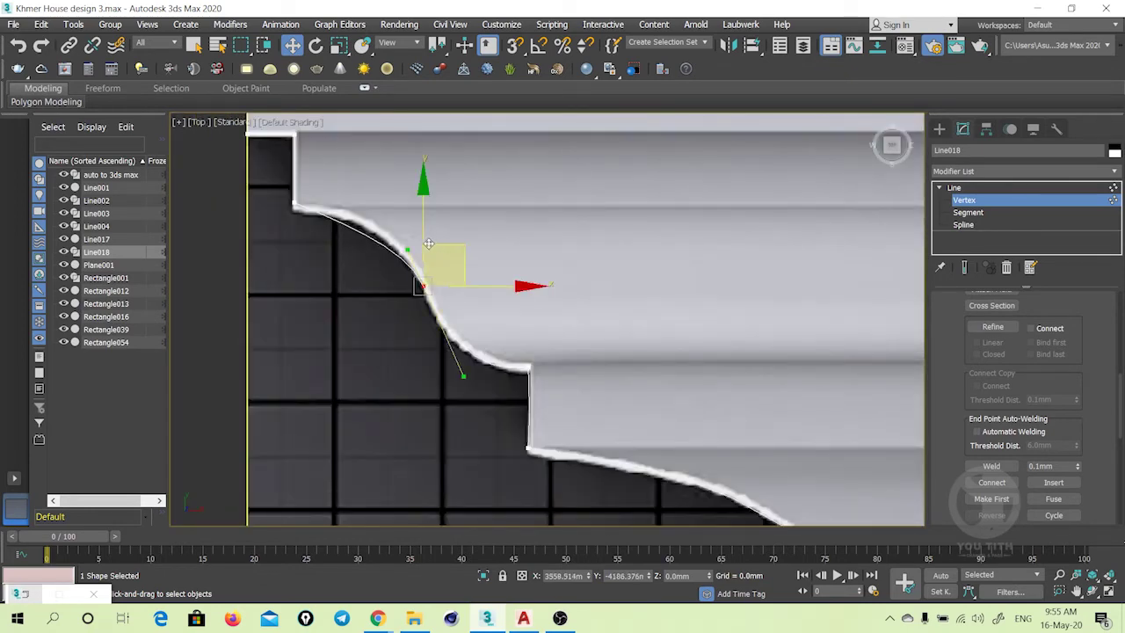
drag(409, 250, 437, 234)
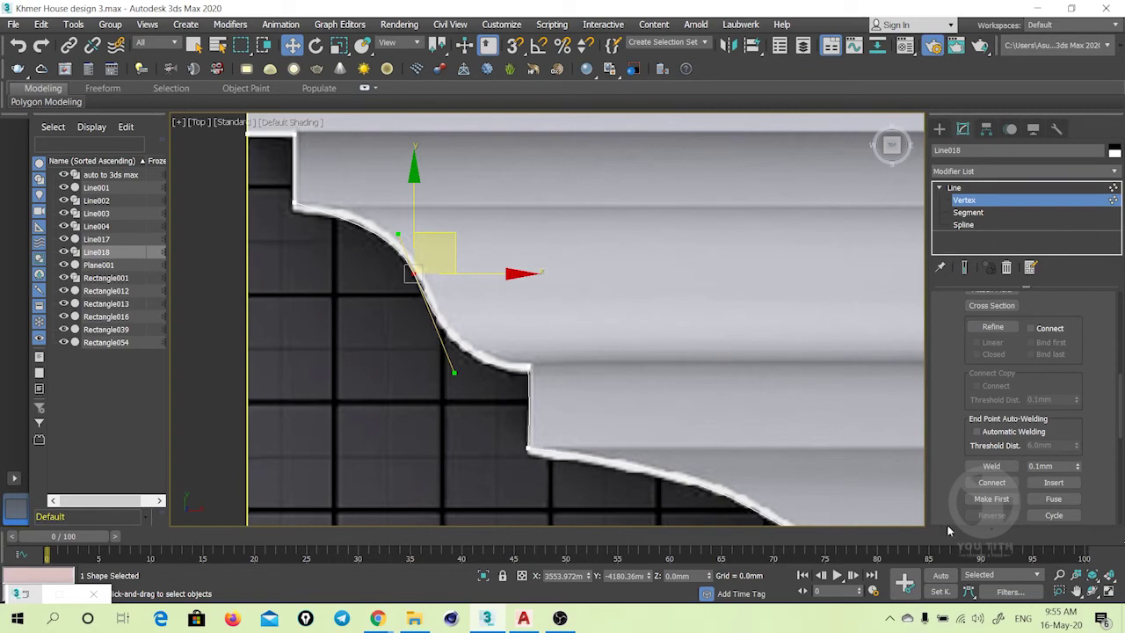
Exit Vertex level, move Line018 to the left of the reference image, and deselect it
scroll(601, 370, down, 4)
click(964, 200)
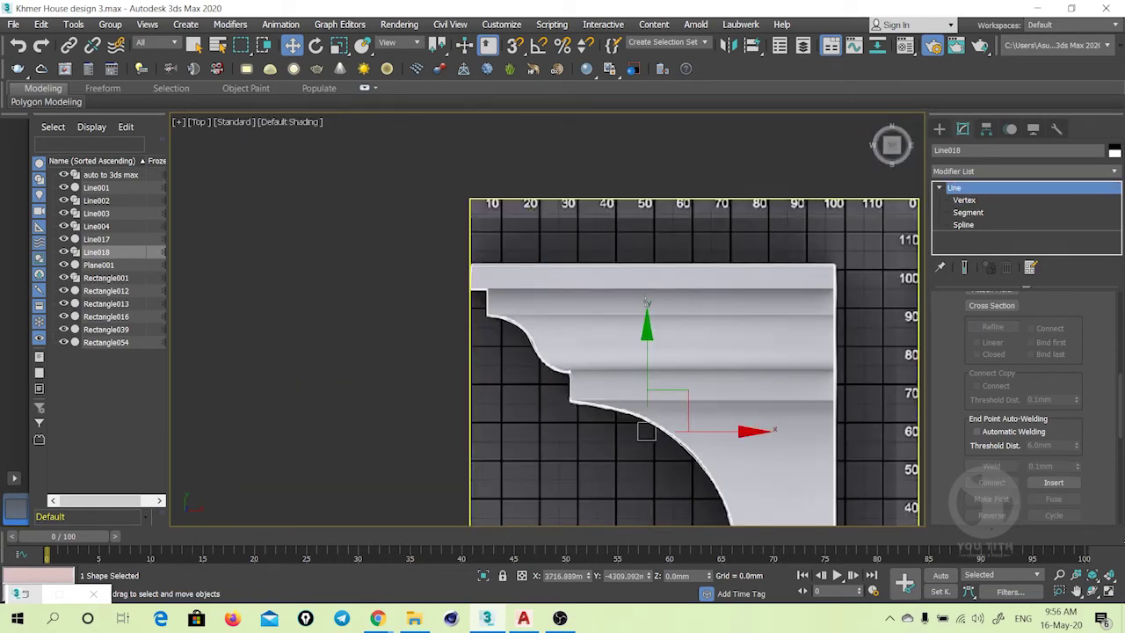
drag(775, 334, 364, 323)
scroll(399, 330, down, 3)
click(433, 235)
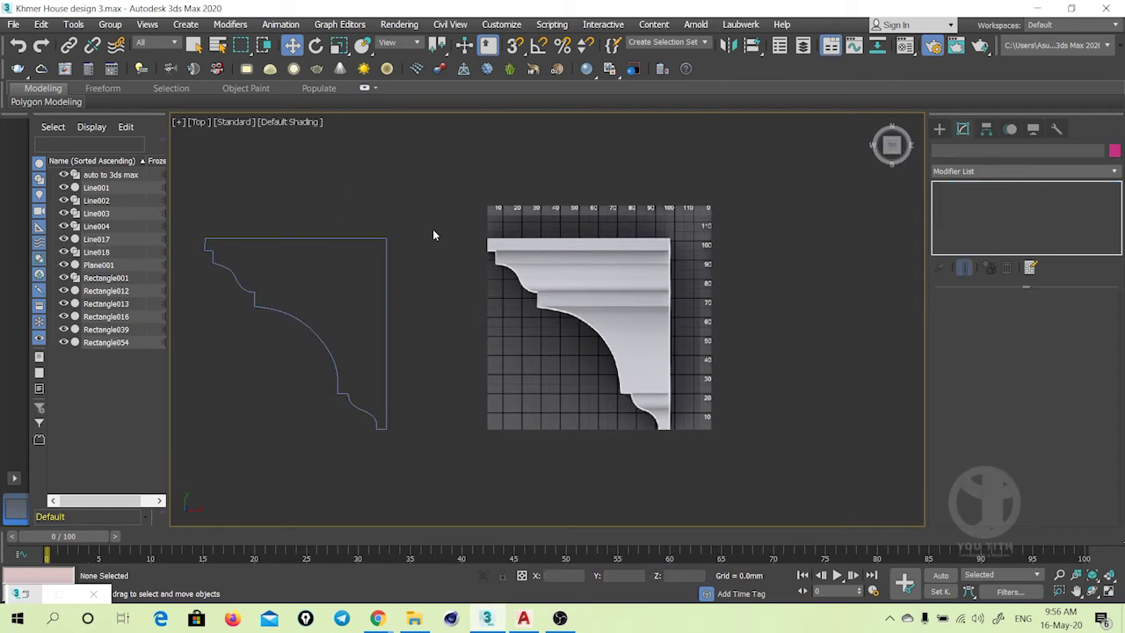
mouse_move(456, 284)
middle_down()
mouse_move(552, 288)
mouse_move(441, 258)
middle_up()
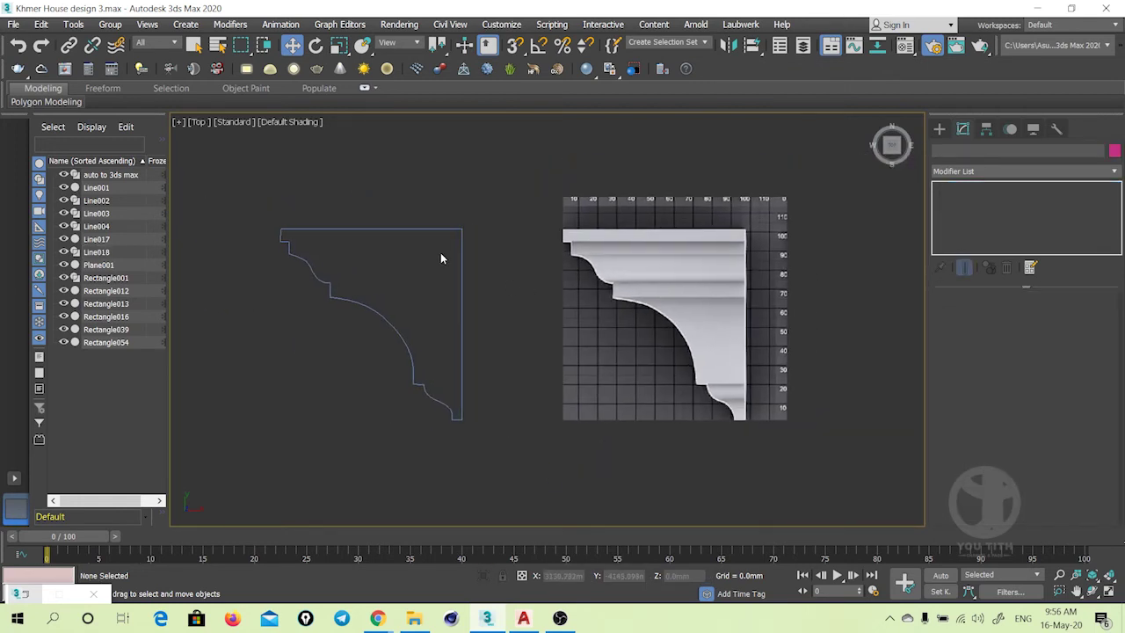
middle_drag(553, 240, 490, 244)
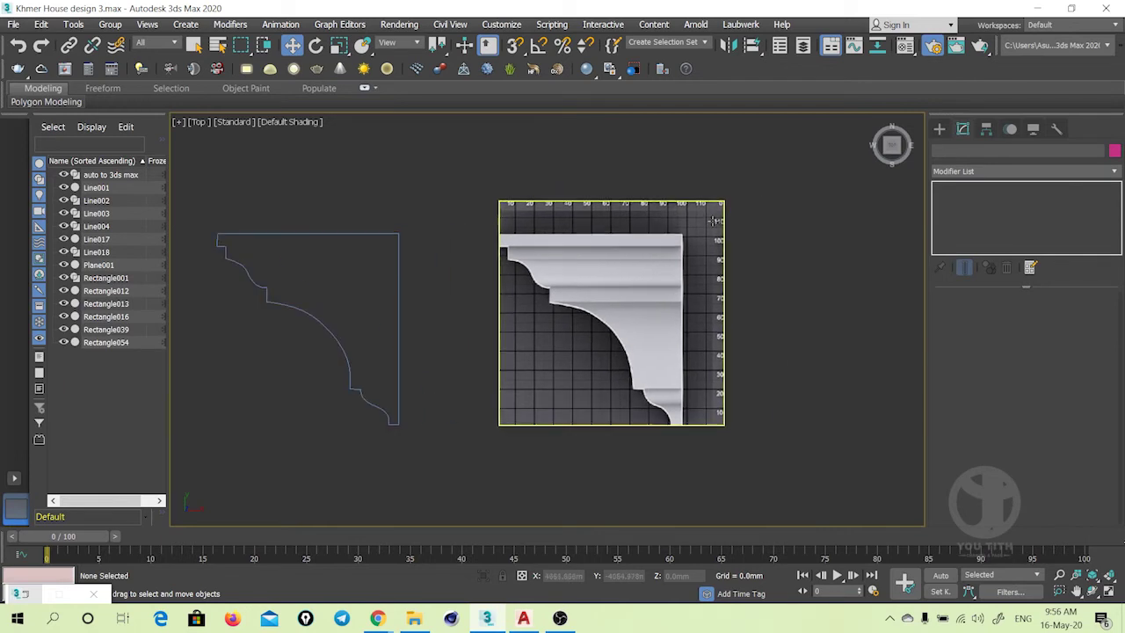
Start the Create > Shapes > Line tool and undo an accidental two-point line across the top
click(939, 130)
click(992, 227)
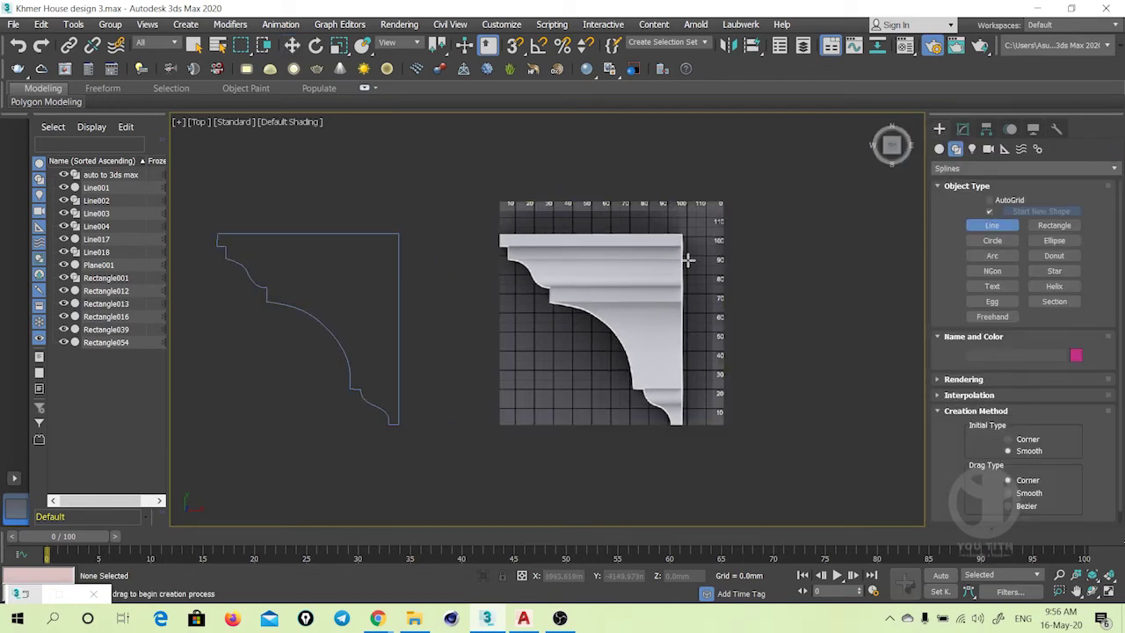
scroll(694, 255, up, 2)
scroll(613, 285, up, 1)
middle_drag(612, 285, 589, 279)
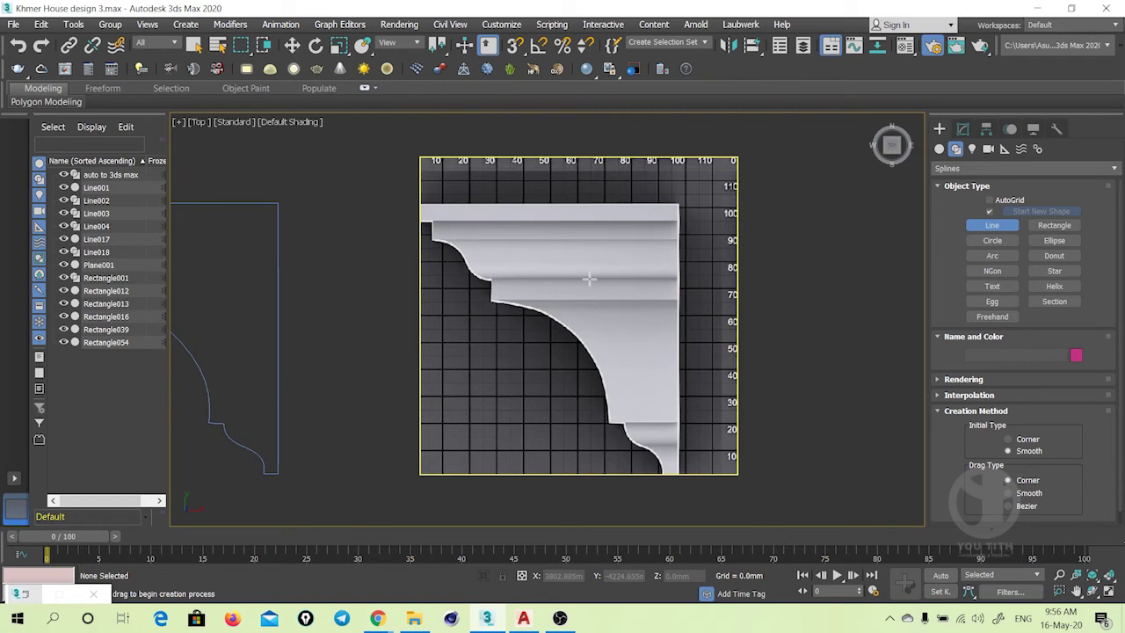
click(421, 204)
click(679, 205)
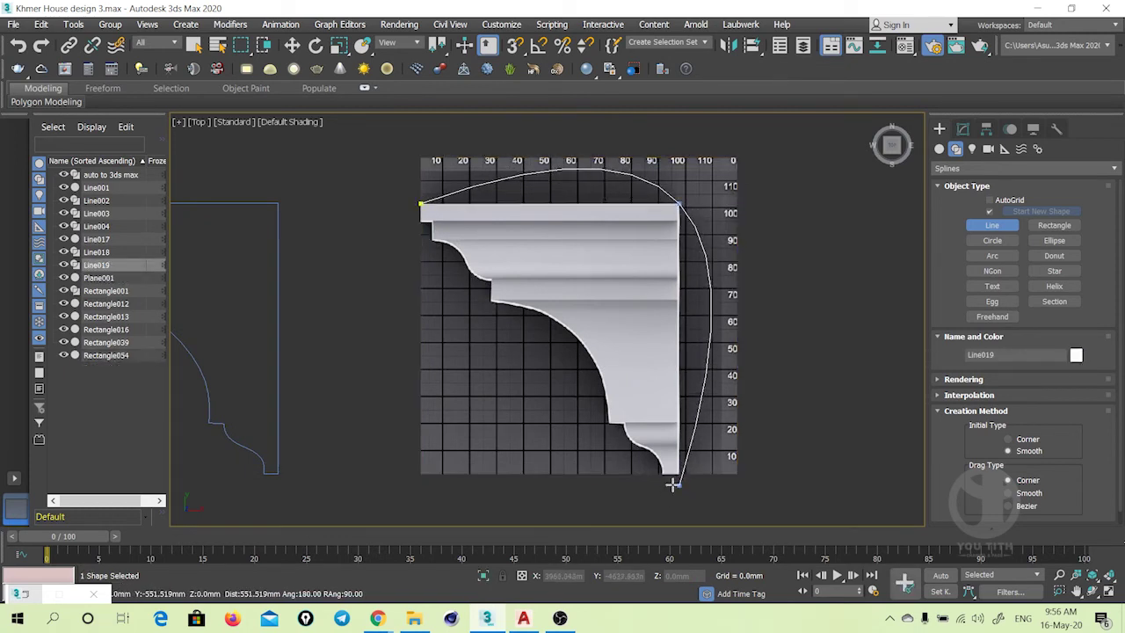
right_click(870, 297)
key(ctrl+z)
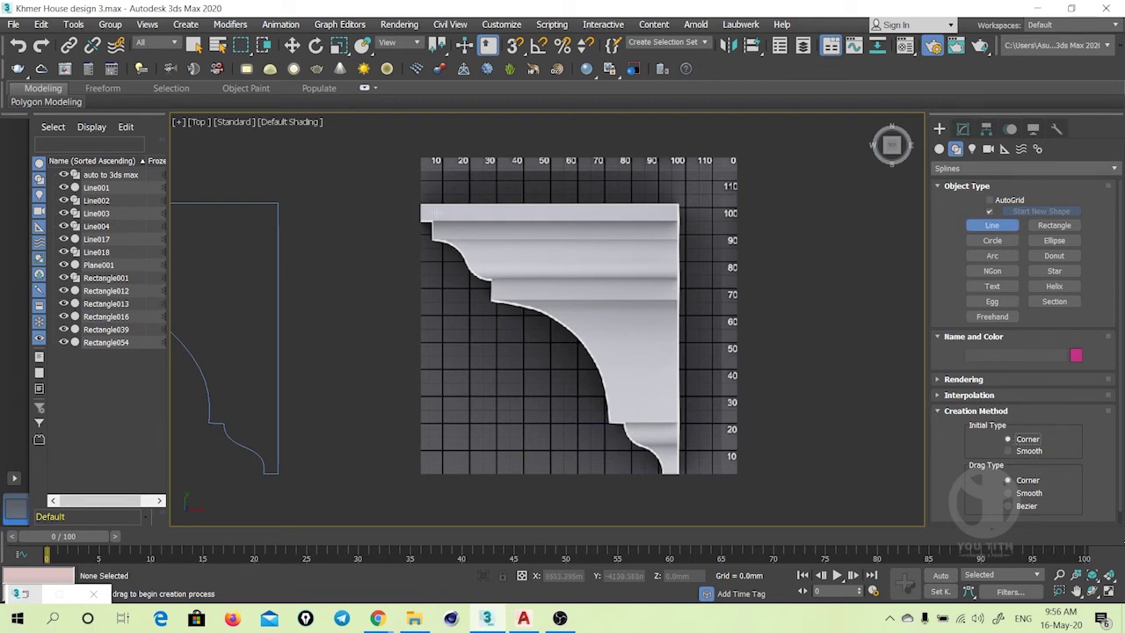
Trace a closed Line019 through corner points around the corbel, confirming Close spline
click(420, 206)
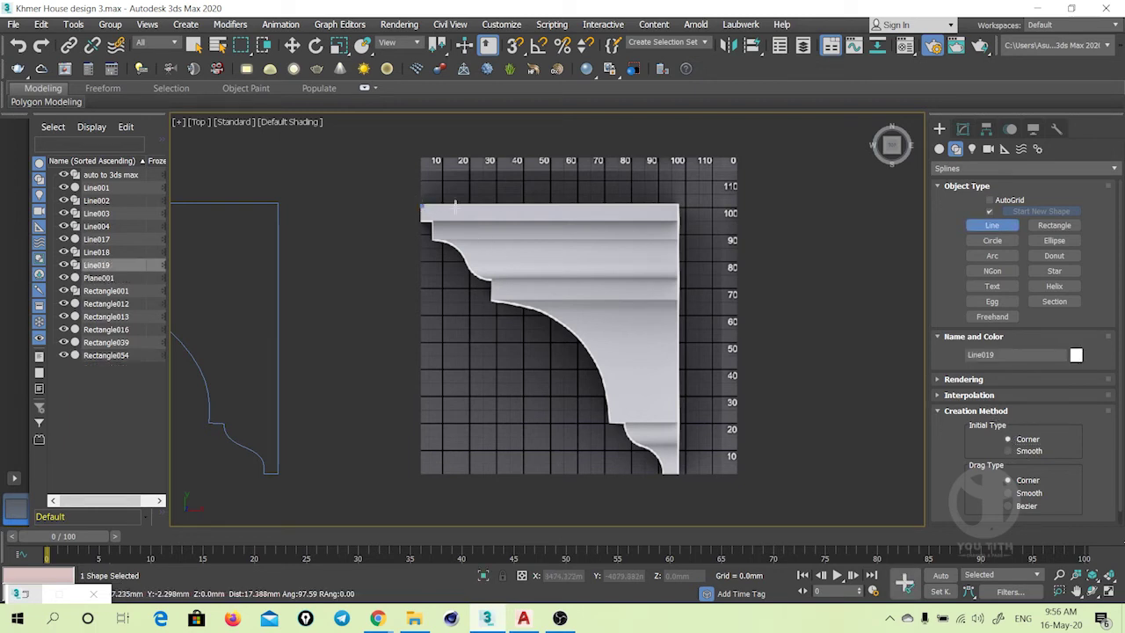
click(677, 204)
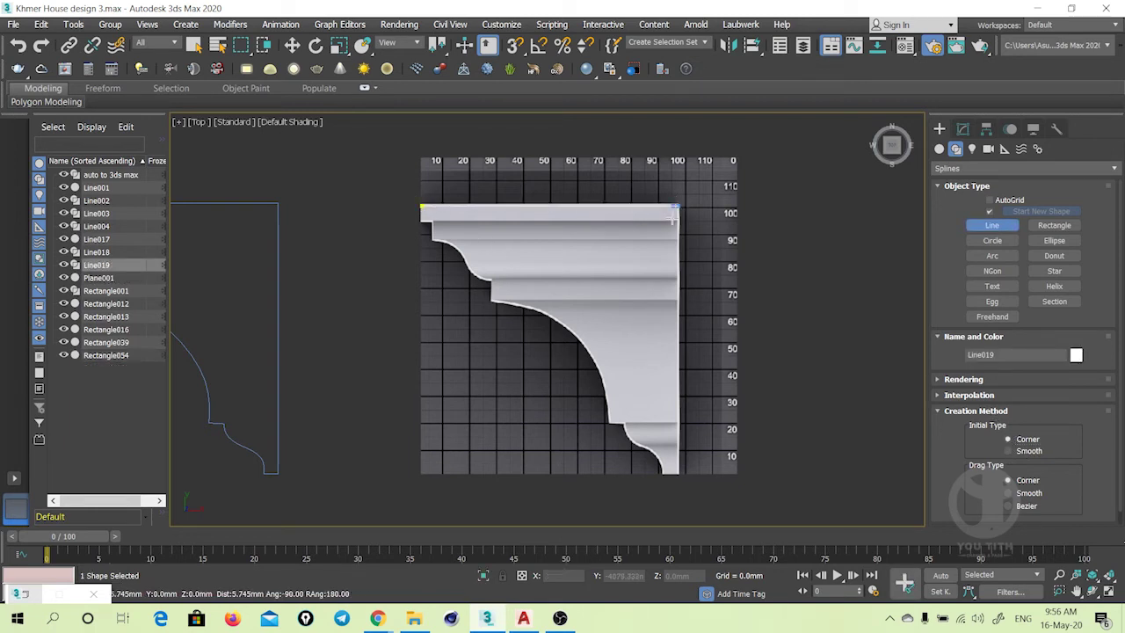
click(659, 474)
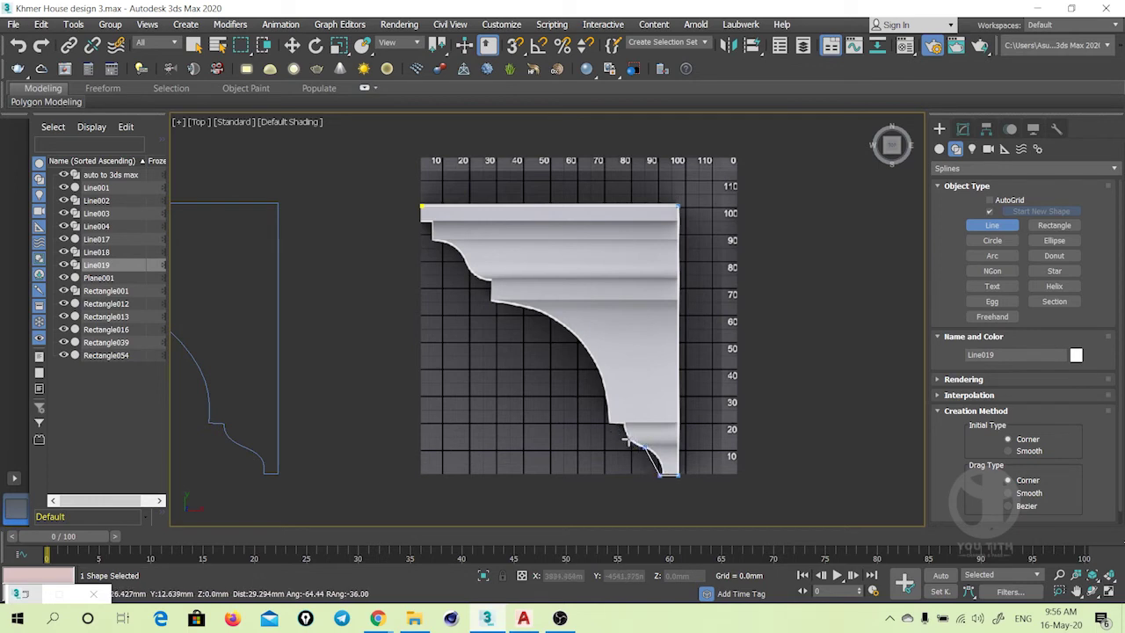
click(608, 425)
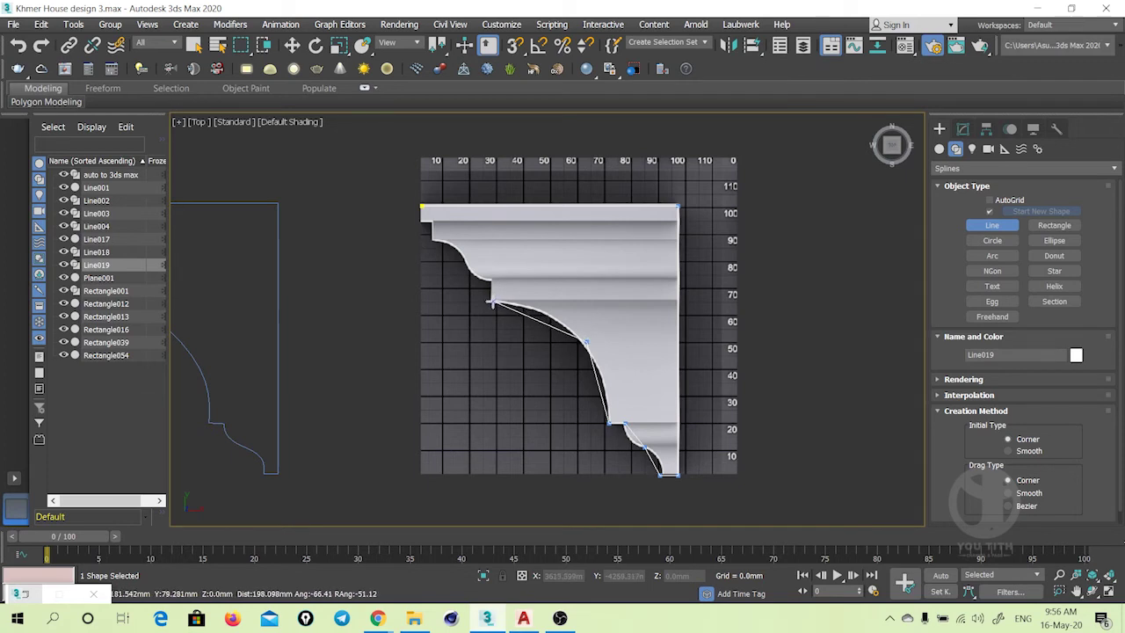
click(492, 301)
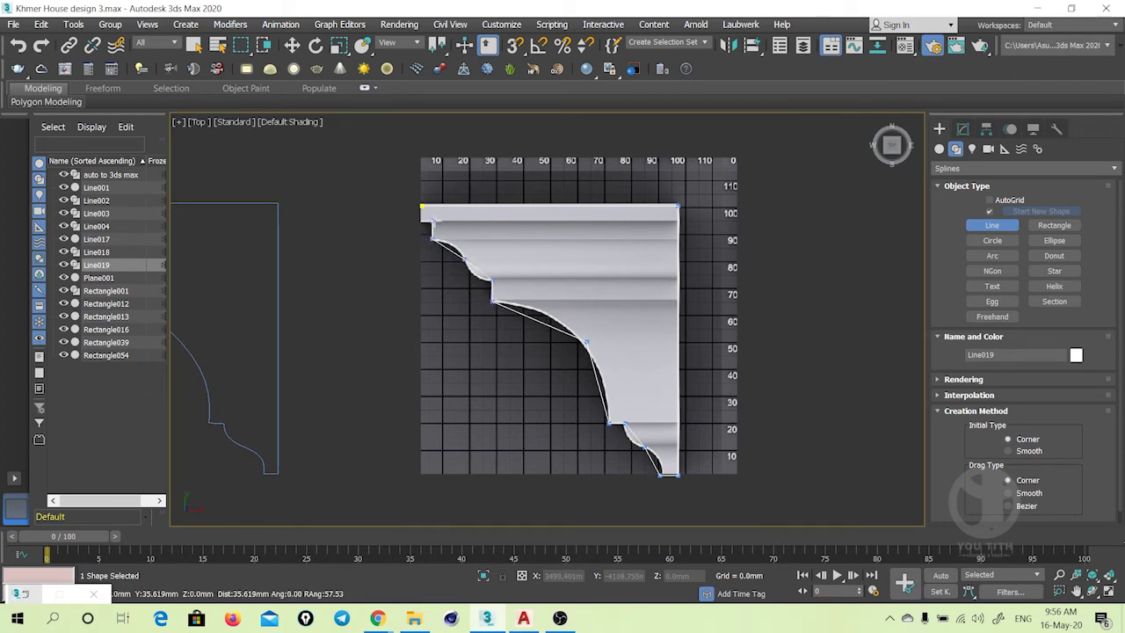
click(423, 207)
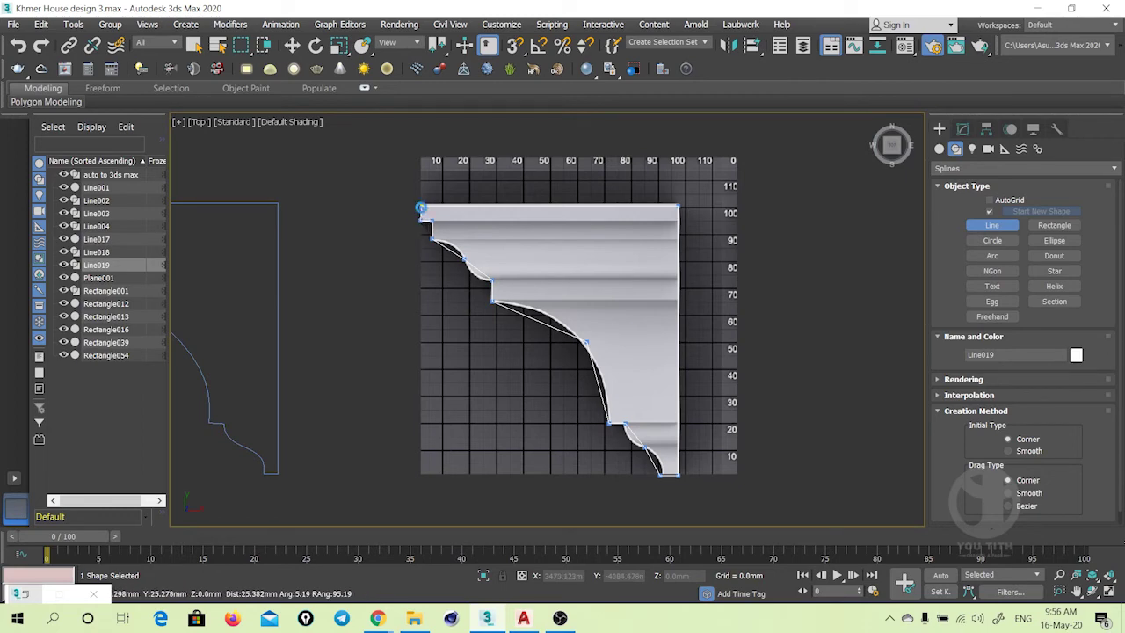
click(423, 208)
click(538, 358)
Switch to the Move tool and open the Modify panel for Line019
scroll(472, 382, up, 3)
scroll(734, 309, down, 1)
key(w)
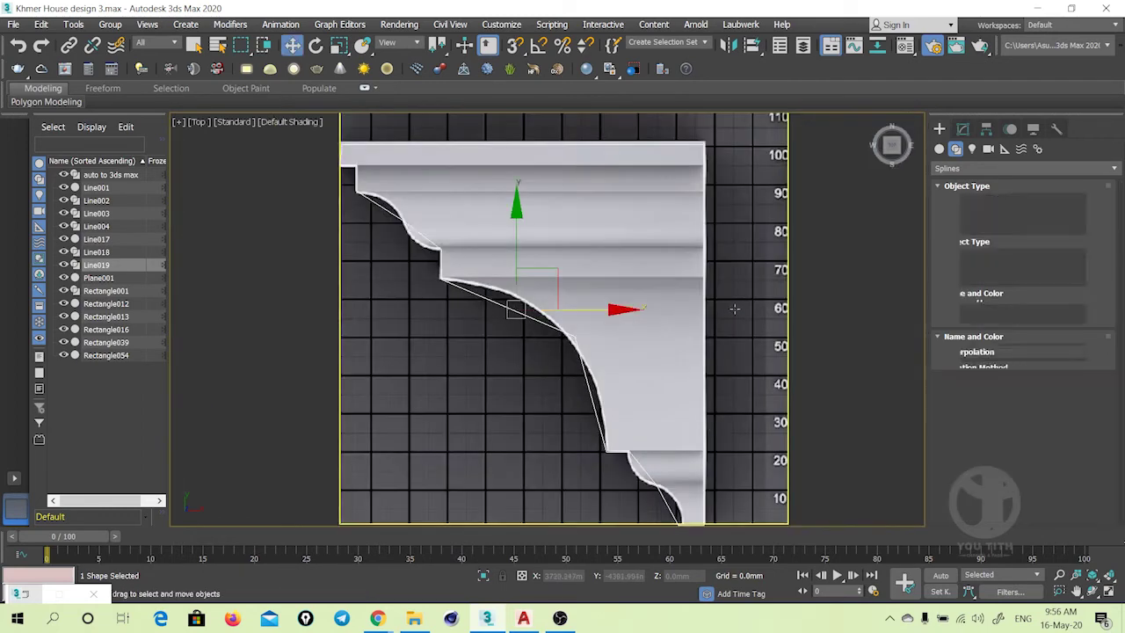
click(961, 129)
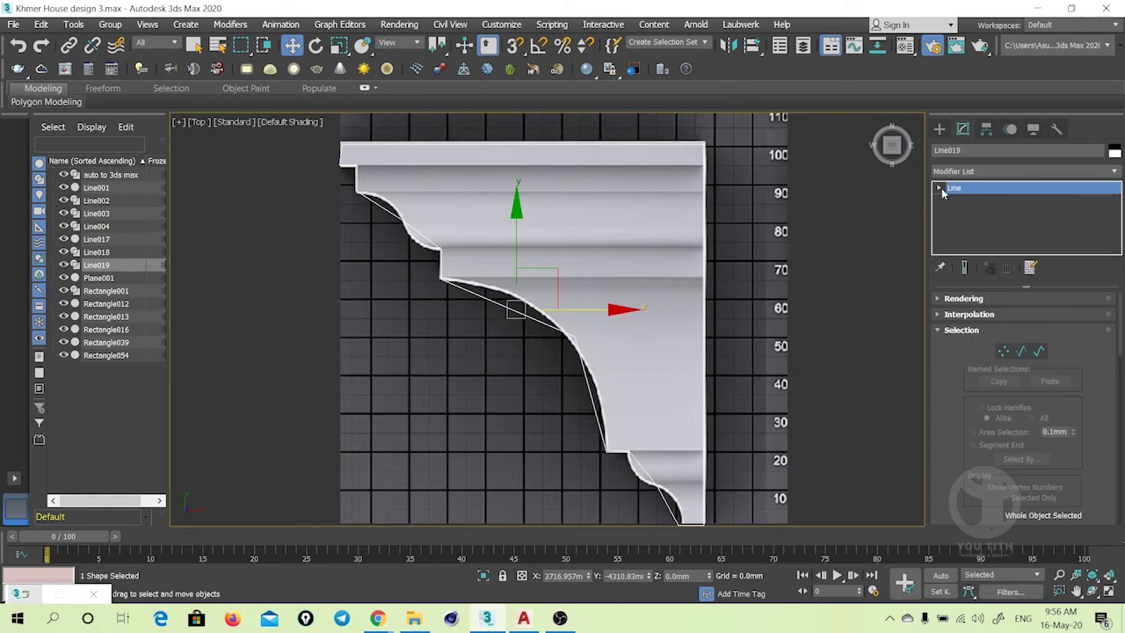
At Vertex level, make Line019's lower-curve vertex a Bezier Corner
click(964, 201)
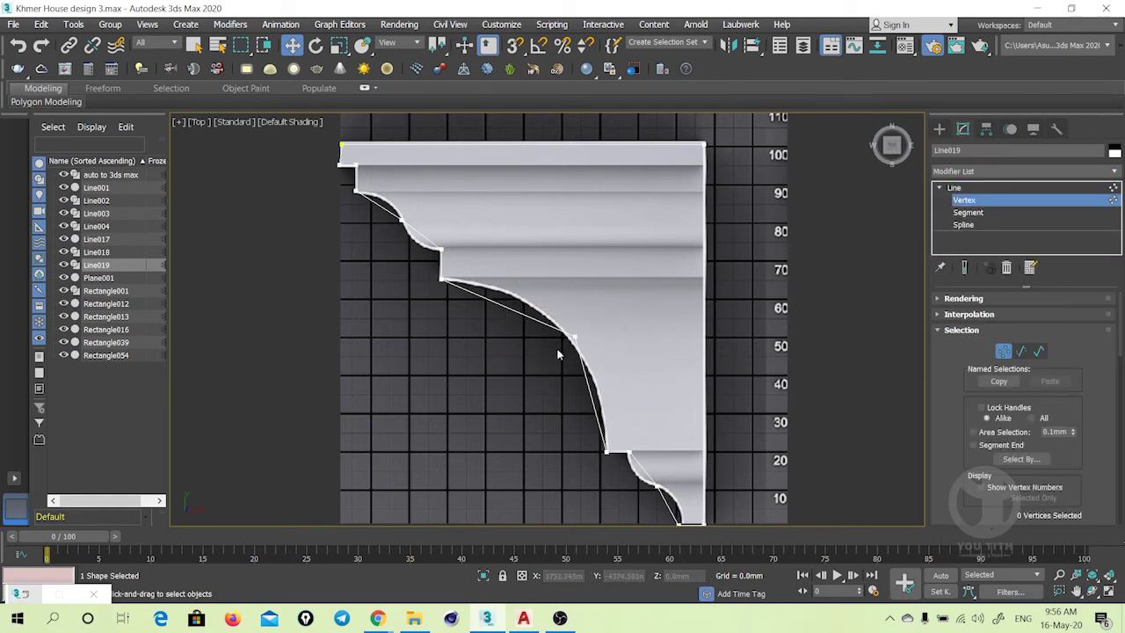
click(572, 336)
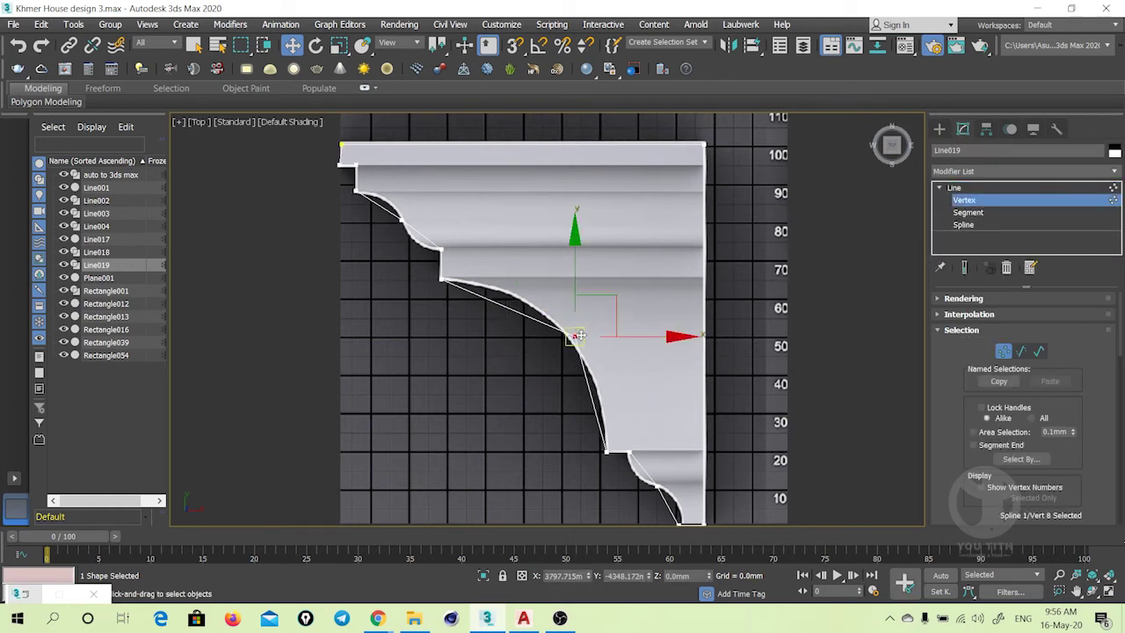
right_click(575, 331)
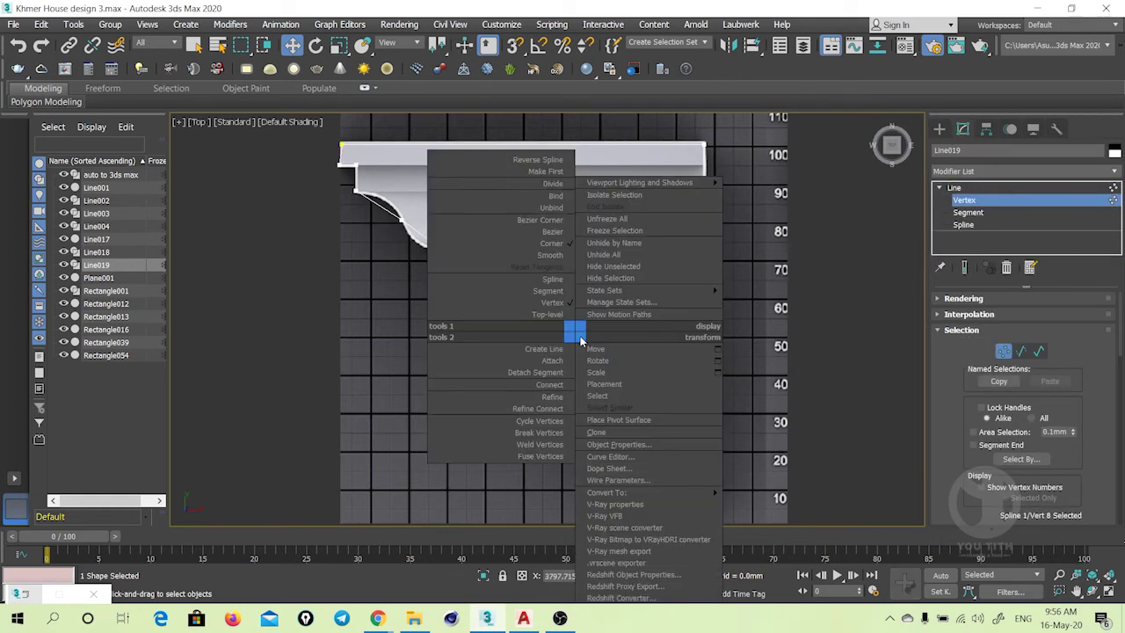
click(563, 227)
scroll(561, 255, up, 2)
scroll(576, 371, up, 3)
middle_drag(577, 370, 591, 364)
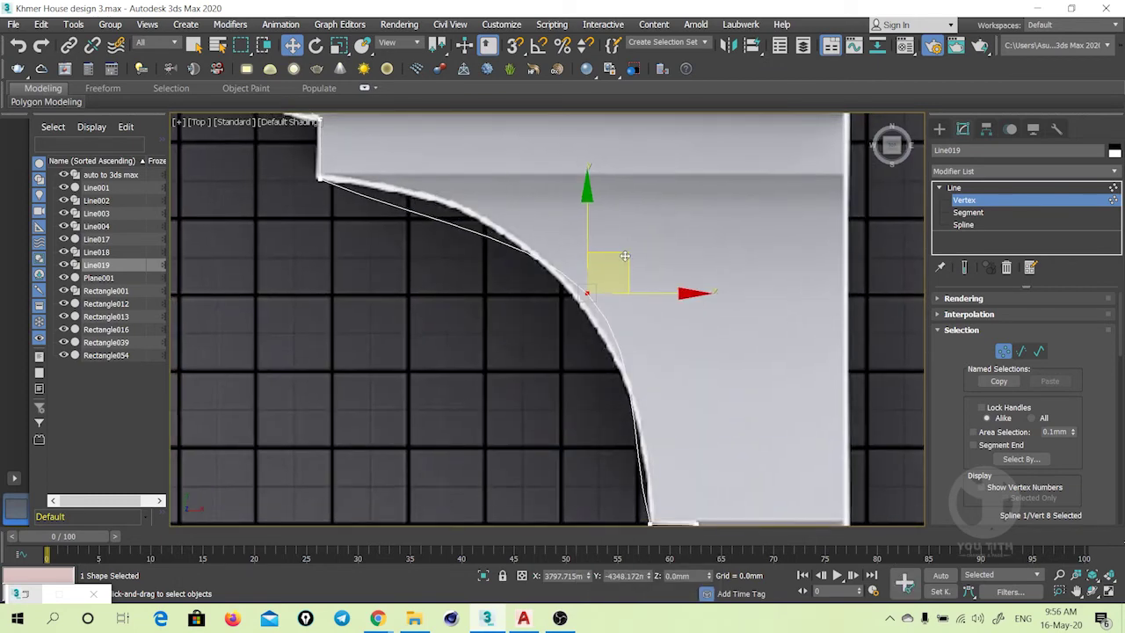
Set the cove vertex to Bezier Corner and drag its handles to fit the concave arc, then return to Line level
right_click(502, 322)
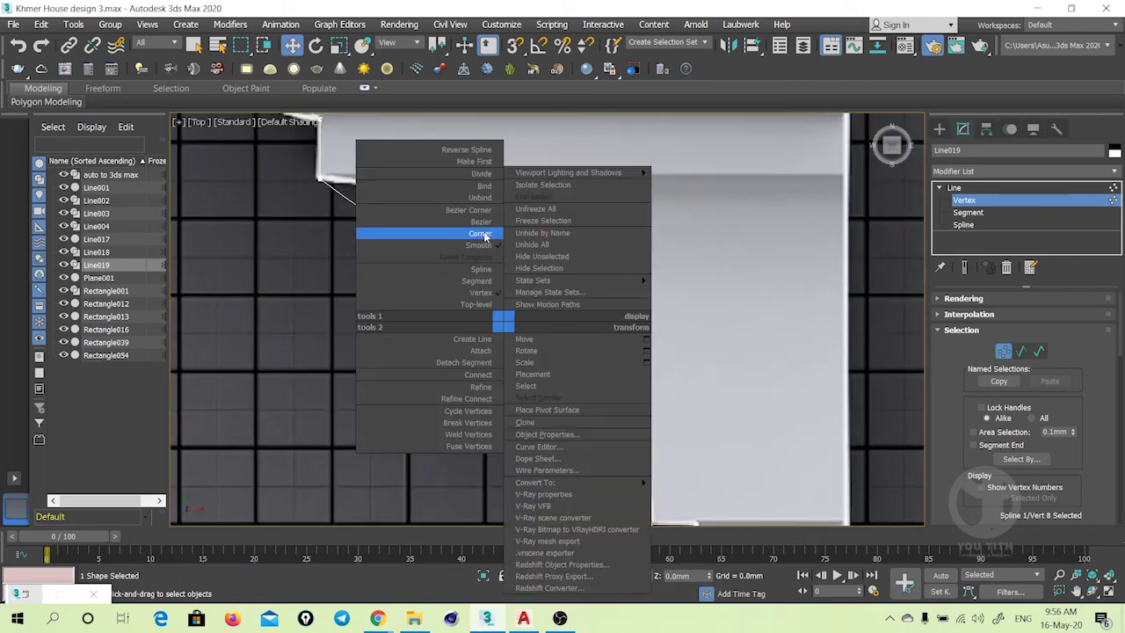
click(484, 235)
right_click(491, 341)
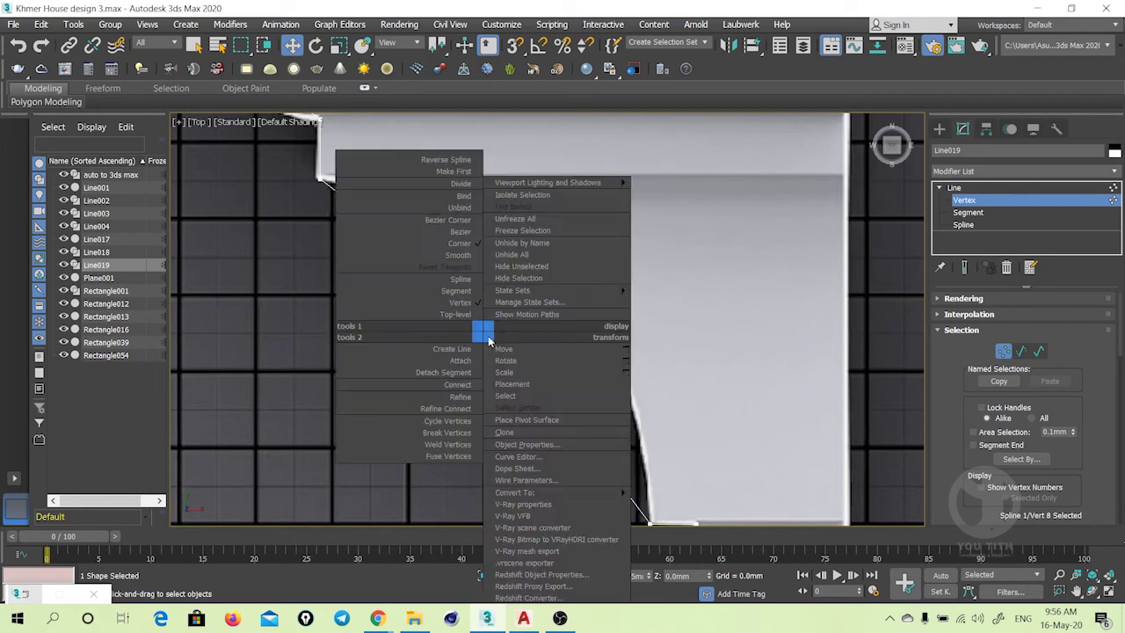
click(481, 244)
drag(545, 380, 517, 366)
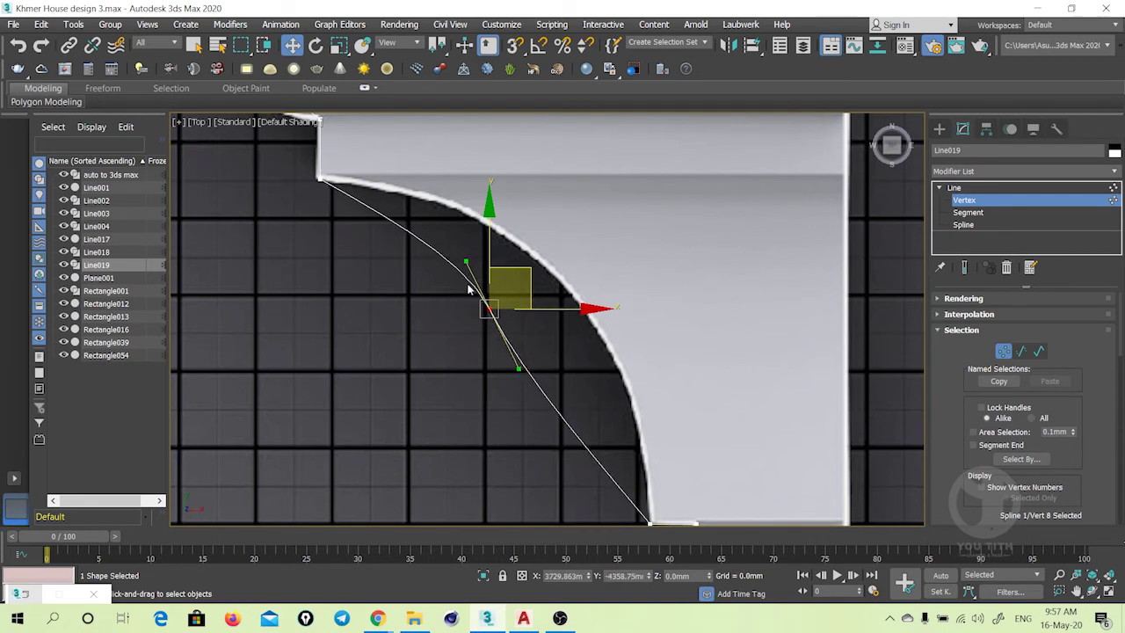
right_click(476, 288)
click(454, 181)
drag(463, 260, 422, 334)
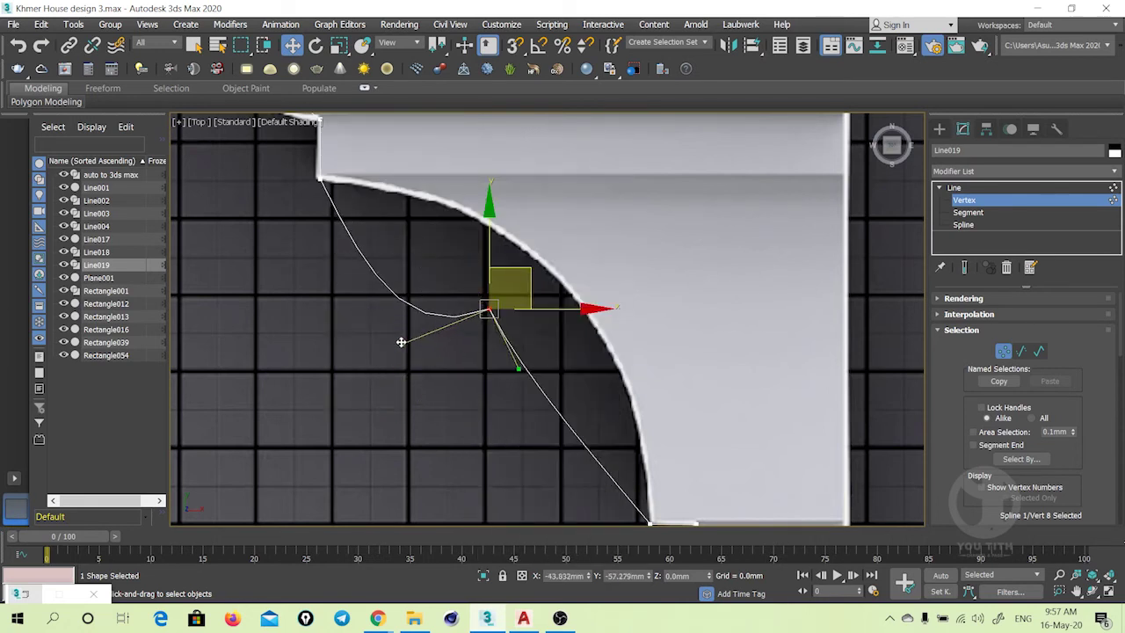
drag(414, 327, 467, 223)
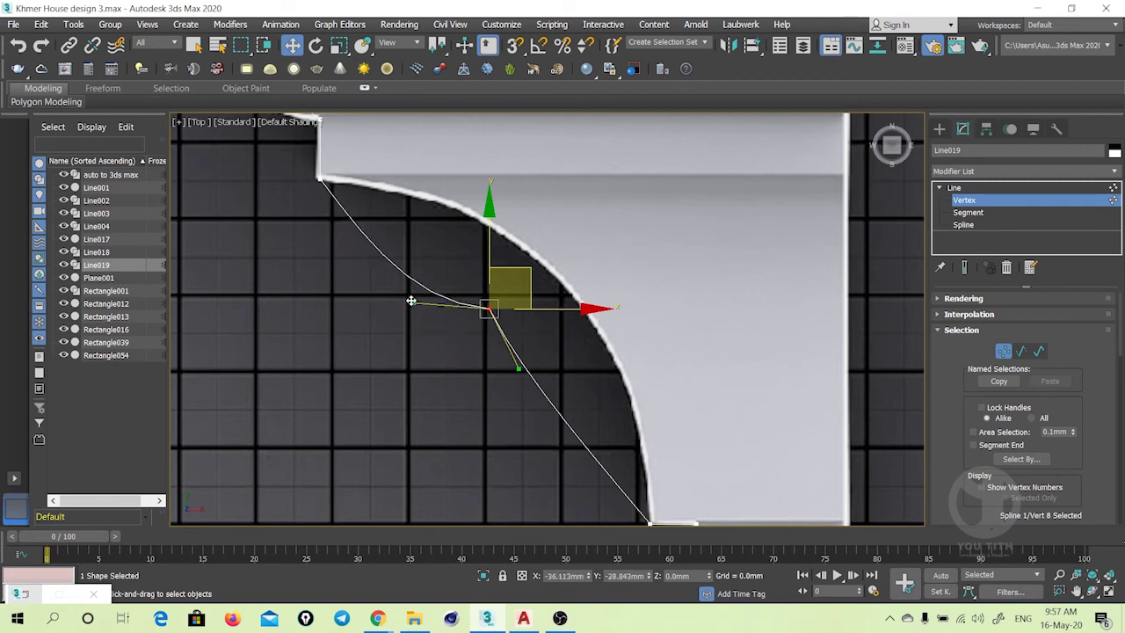
scroll(460, 307, down, 3)
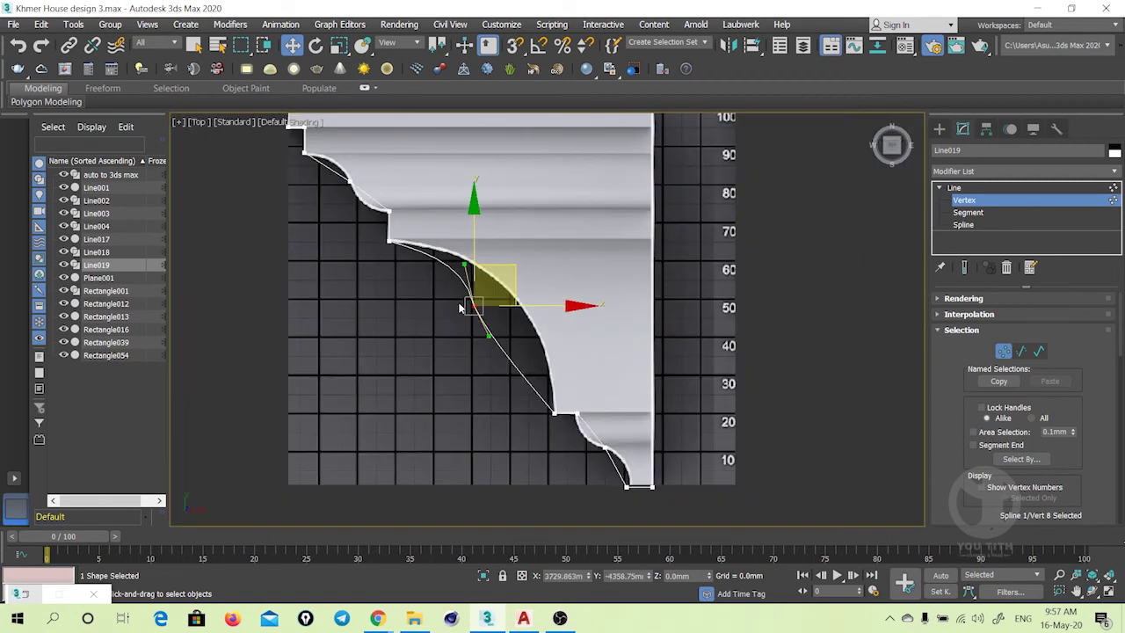
click(954, 187)
Check the 'for student' folder window, shift it right and minimize it, with the profile deselected
scroll(466, 291, down, 2)
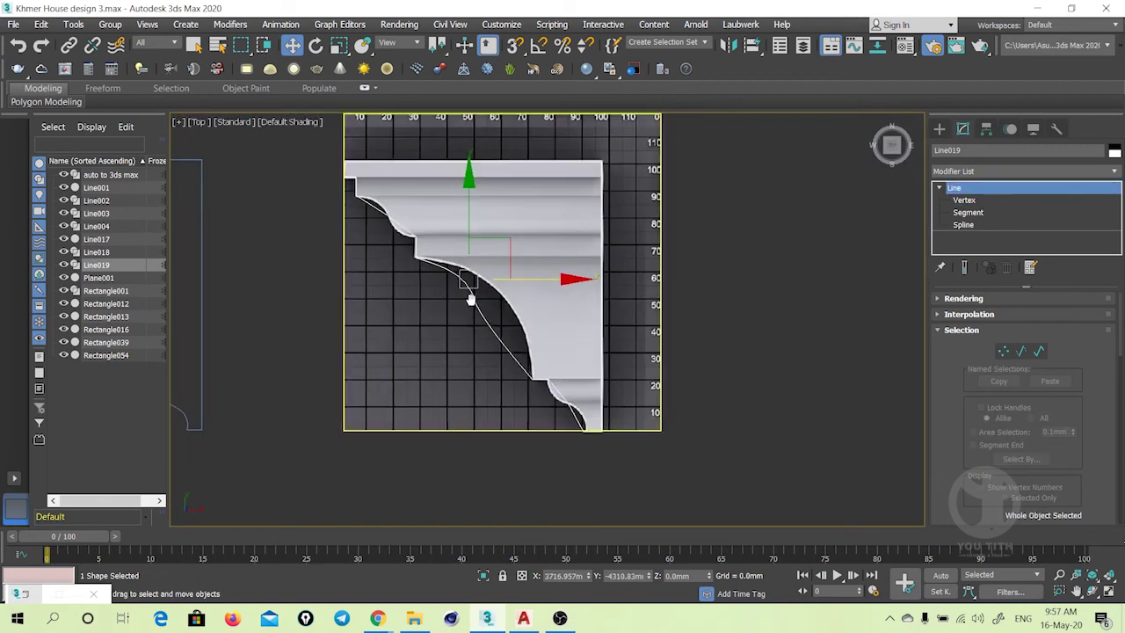
click(413, 618)
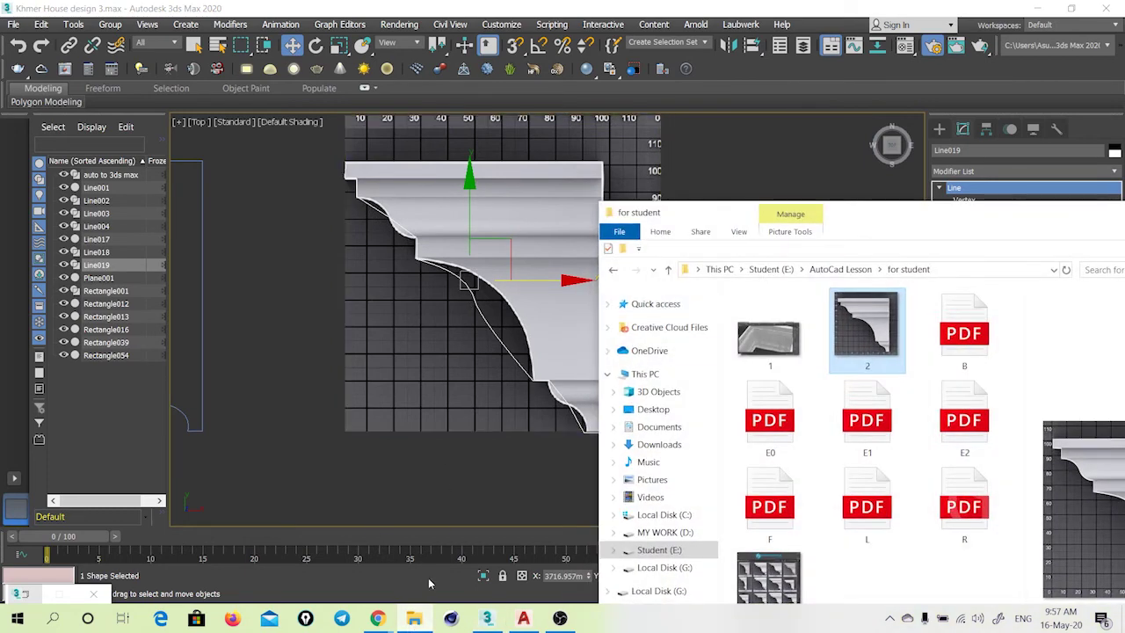
click(276, 349)
middle_drag(278, 342, 486, 400)
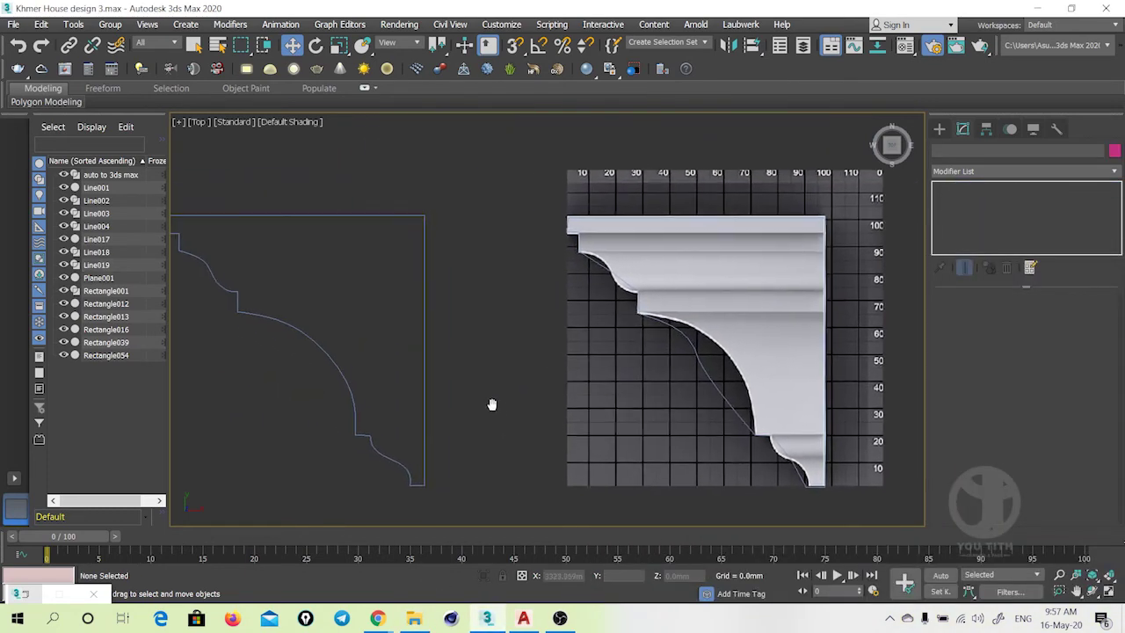
click(413, 619)
drag(817, 209, 988, 206)
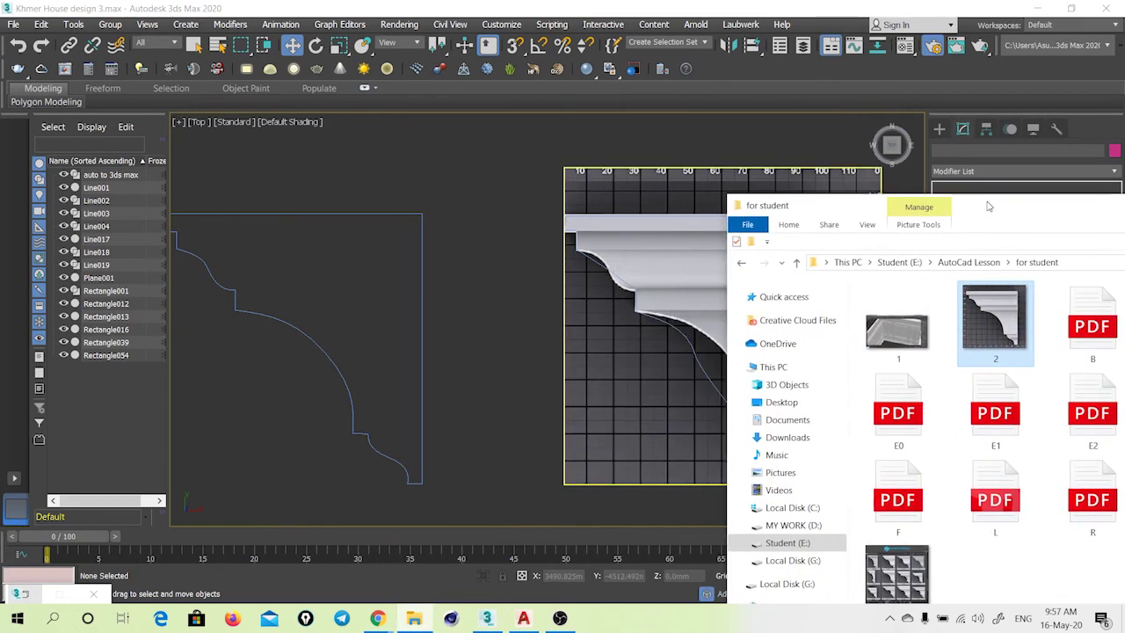
click(436, 186)
Open the Material Editor on Material #2's 2.jpg bitmap, move it aside, and zoom out toward the house
key(m)
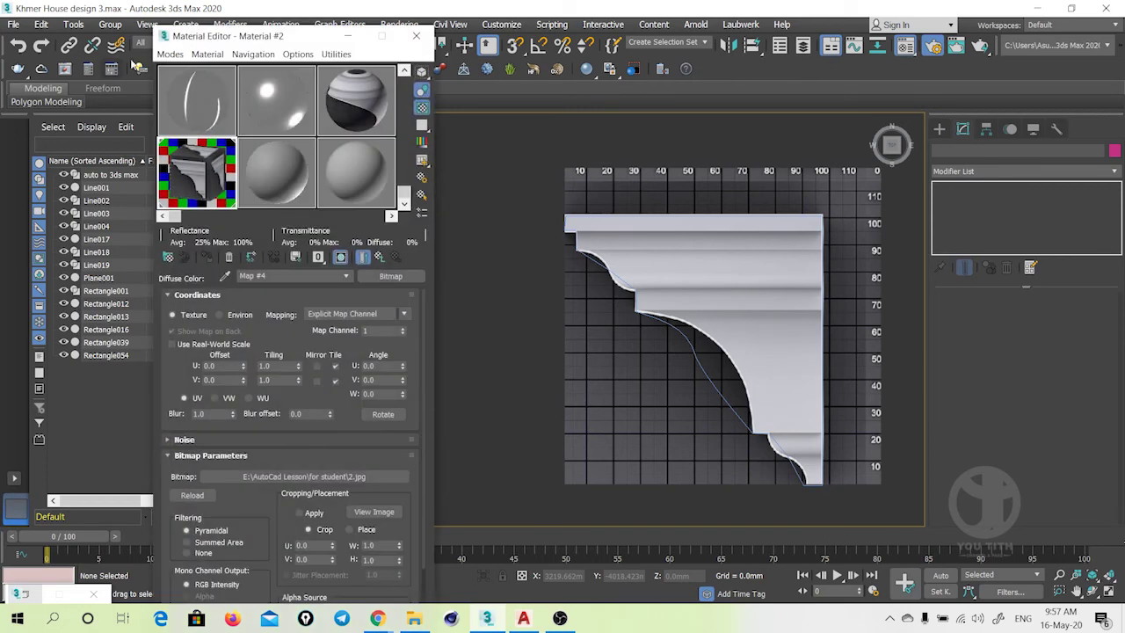
drag(254, 37, 138, 12)
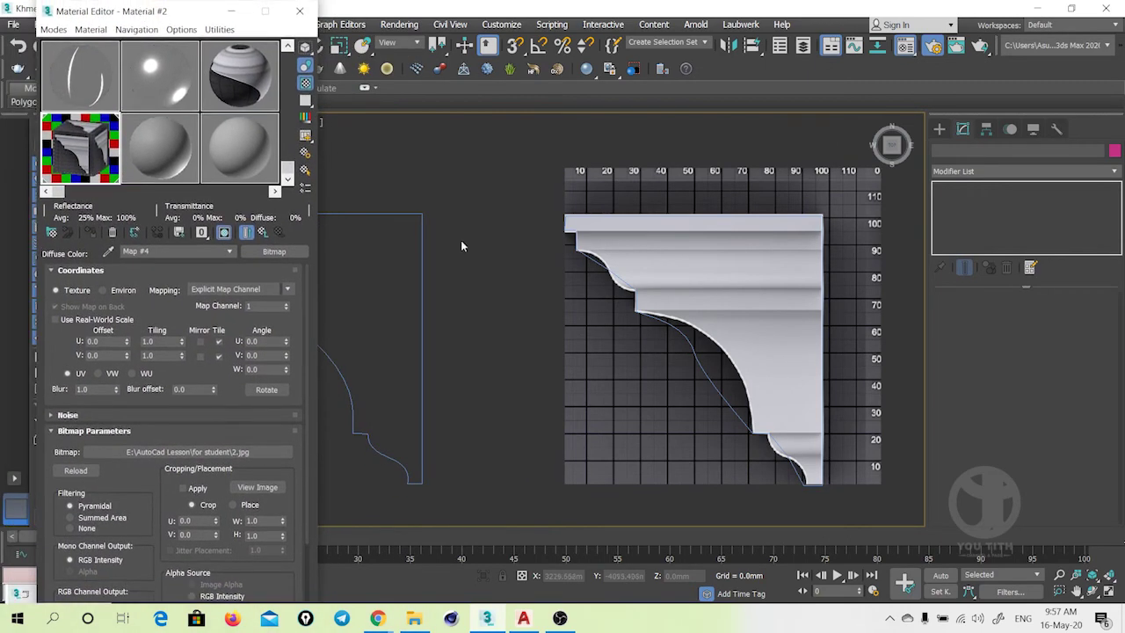
scroll(617, 279, up, 2)
scroll(618, 280, down, 5)
scroll(526, 442, down, 3)
mouse_move(605, 276)
middle_down()
mouse_move(526, 442)
mouse_move(620, 350)
mouse_move(609, 343)
mouse_move(638, 437)
middle_up()
scroll(559, 398, up, 3)
scroll(619, 356, up, 1)
scroll(606, 351, down, 6)
scroll(637, 437, up, 5)
click(661, 350)
Orbit into perspective and pan to frame the corbel profile and image plane beside the porch
scroll(615, 369, up, 2)
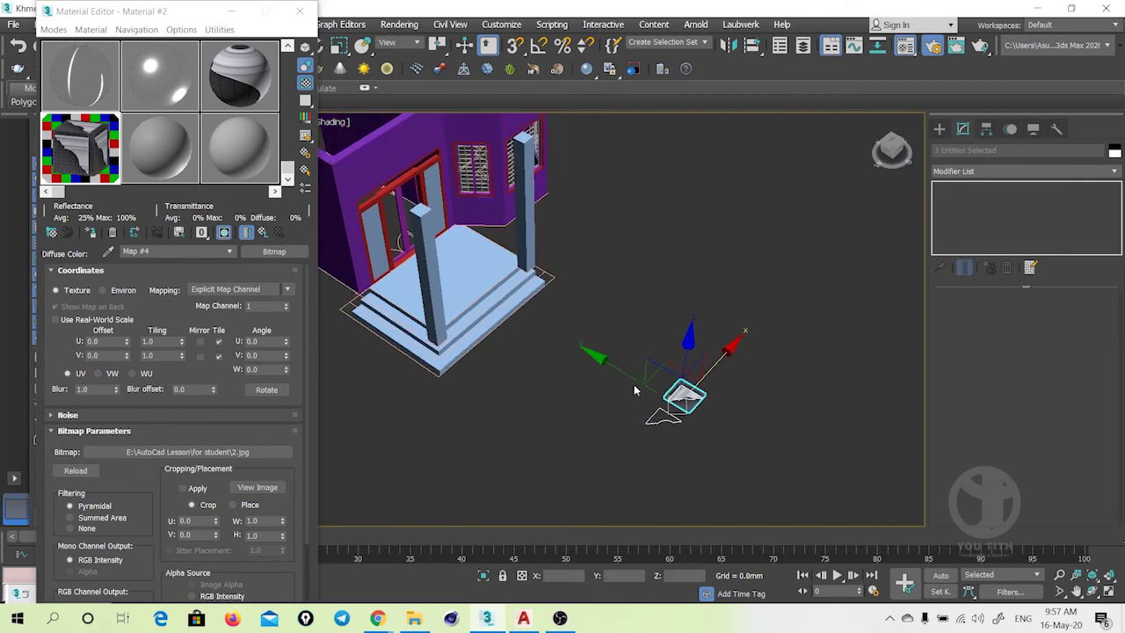
scroll(615, 387, up, 1)
scroll(659, 424, down, 2)
scroll(658, 419, up, 4)
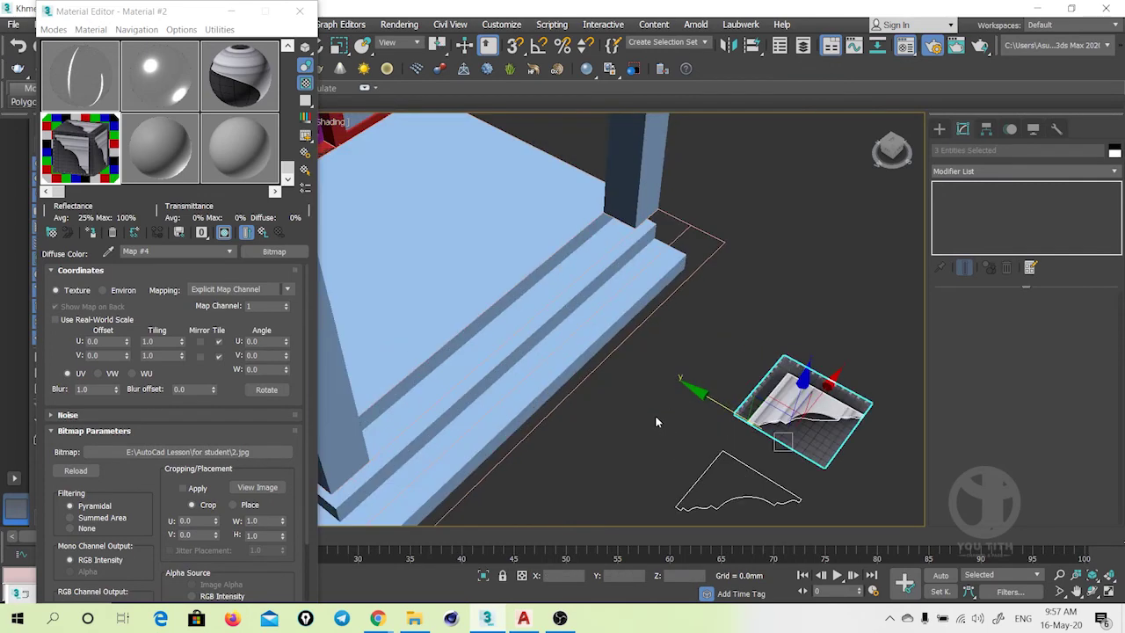
scroll(655, 422, down, 2)
mouse_move(656, 422)
alt+middle_down()
mouse_move(467, 369)
mouse_move(522, 410)
mouse_move(718, 382)
mouse_move(668, 365)
mouse_move(729, 319)
mouse_move(572, 372)
alt+middle_up()
scroll(479, 376, up, 3)
scroll(587, 405, up, 2)
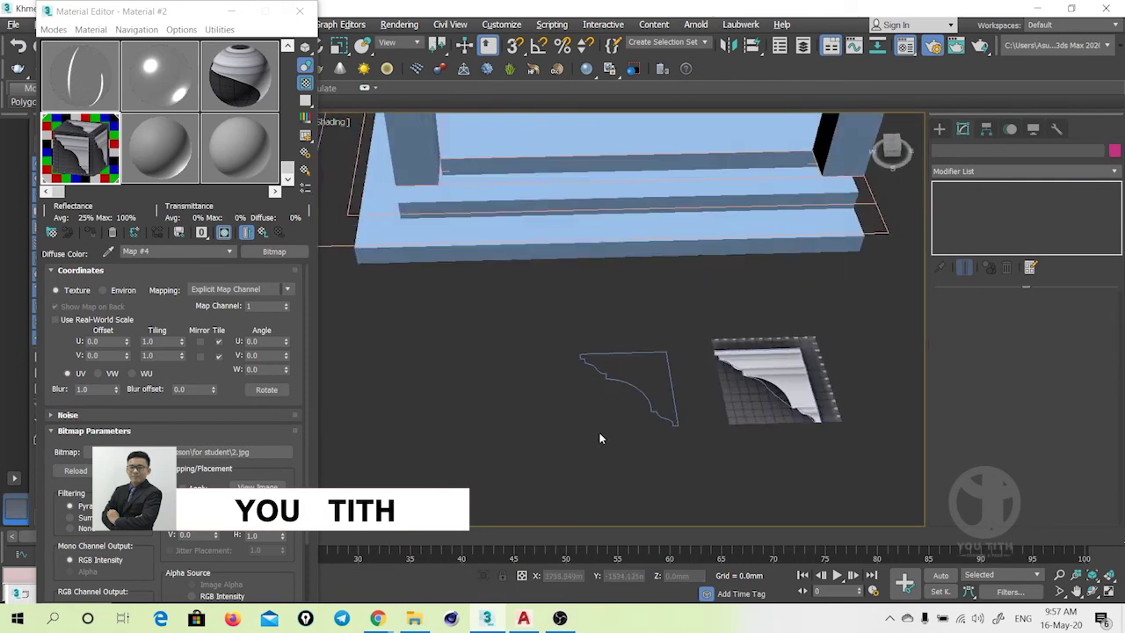
mouse_move(603, 439)
alt+middle_down()
mouse_move(666, 428)
mouse_move(598, 364)
mouse_move(600, 352)
alt+middle_up()
scroll(607, 360, up, 4)
scroll(615, 359, down, 4)
click(1060, 591)
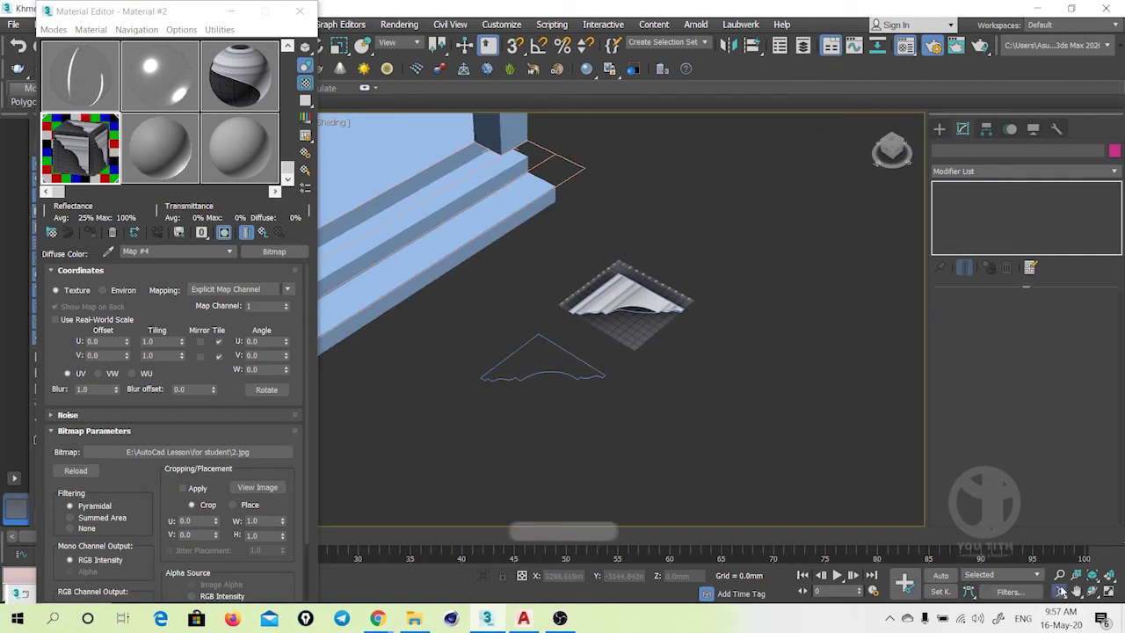
scroll(686, 343, up, 3)
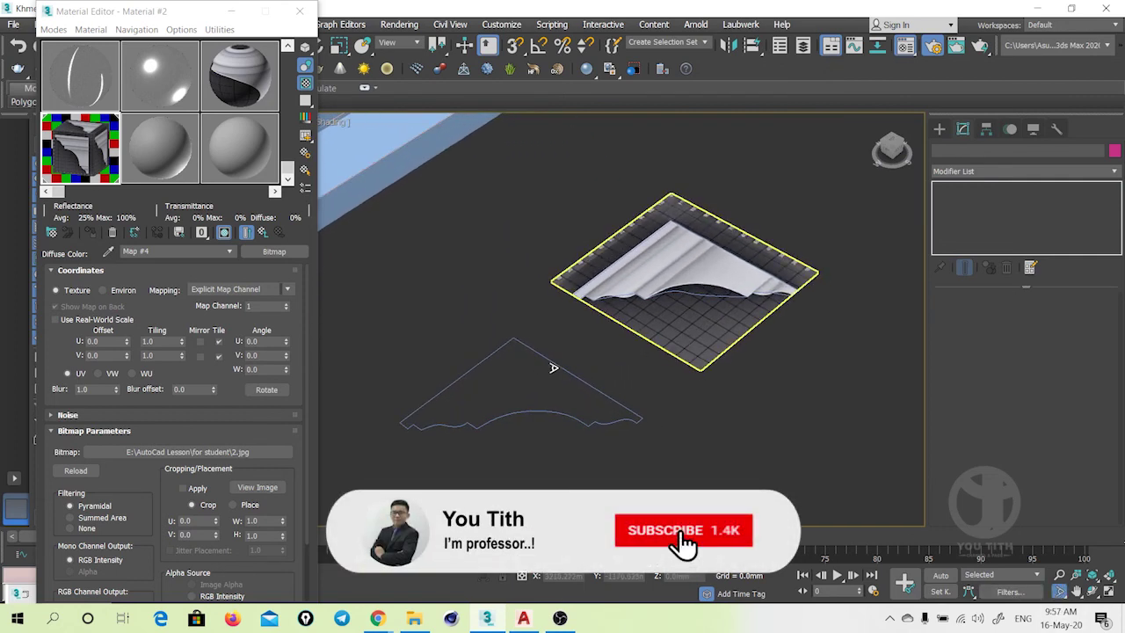
drag(686, 343, 707, 342)
click(467, 223)
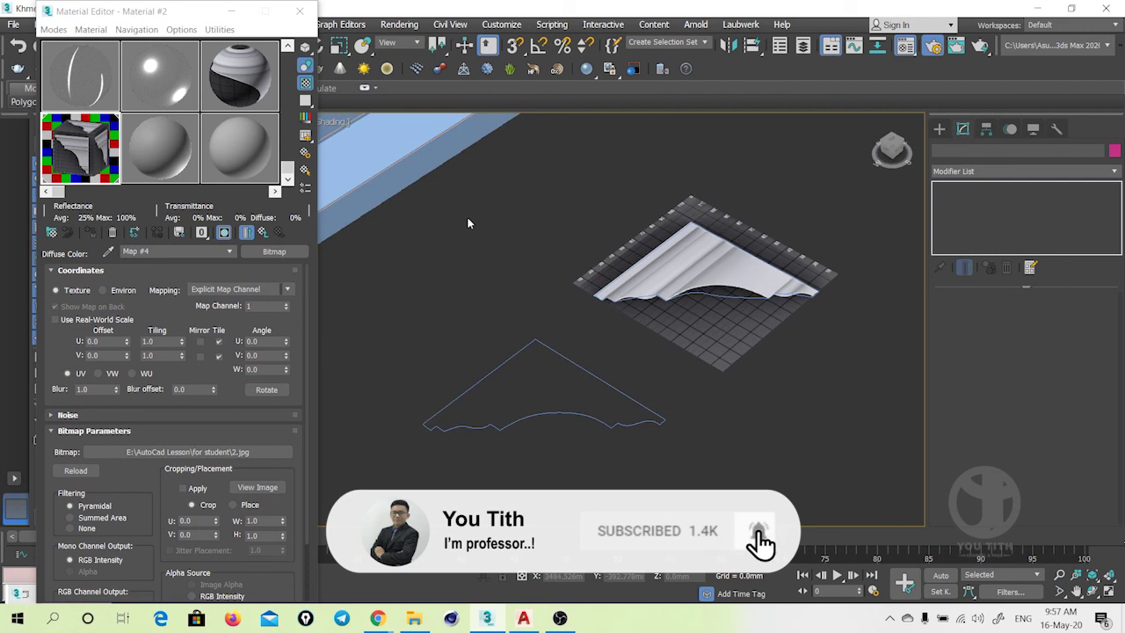
Bring up the 'for student' folder, select 2.jpg, and drag the window further right
click(417, 619)
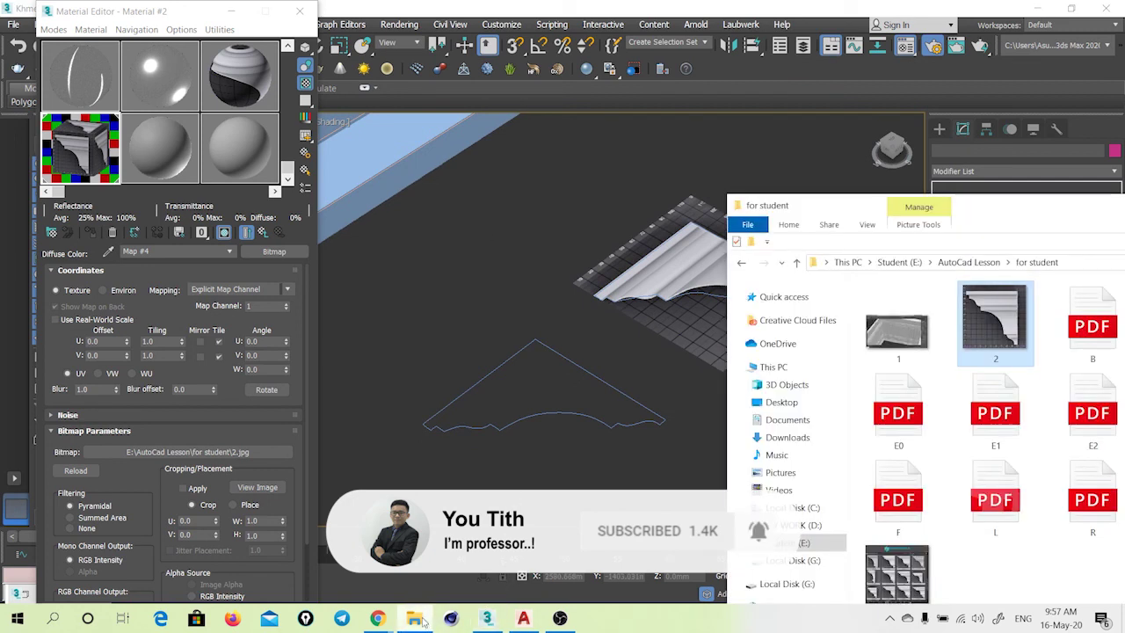
click(982, 324)
drag(828, 215, 891, 213)
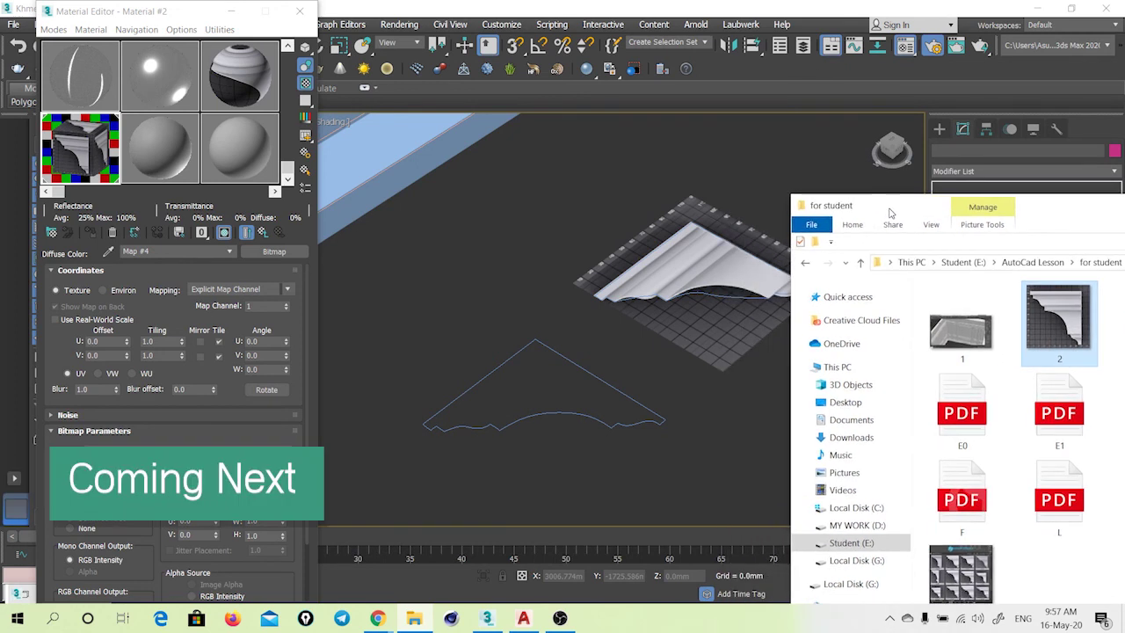